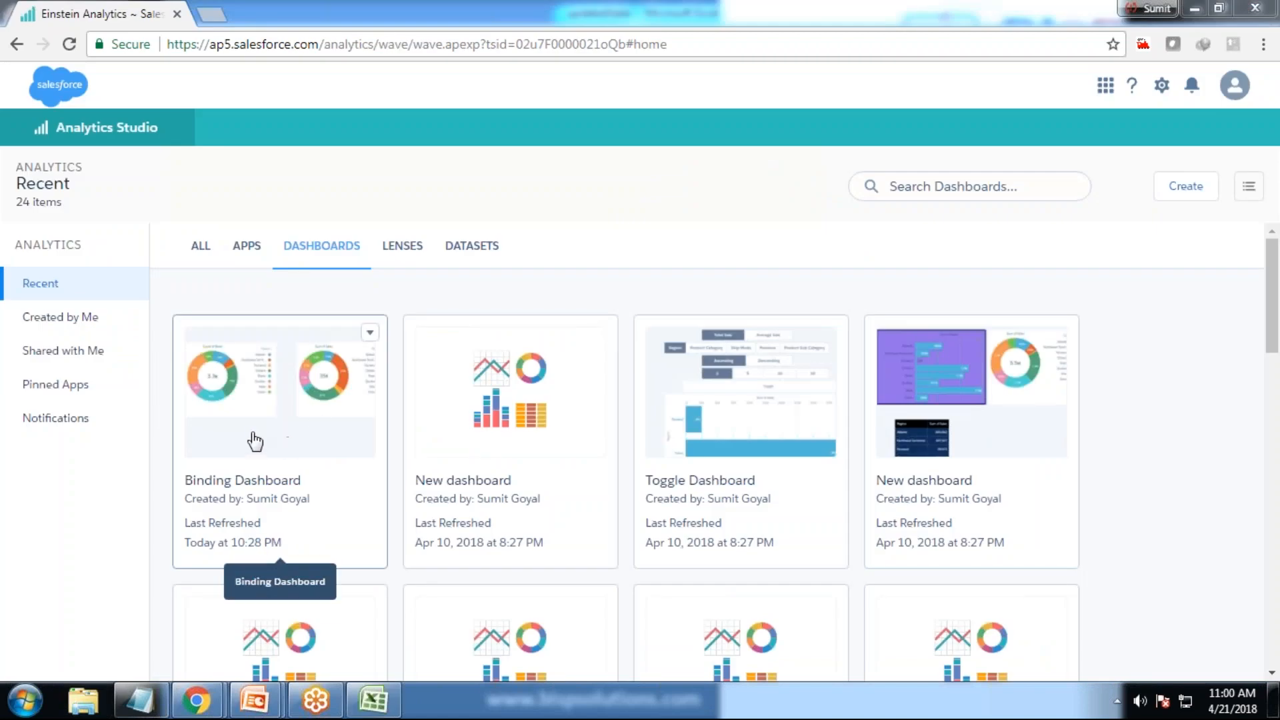
# Open the Binding Dashboard and test its cross-filtering by selecting and clearing West in Count of Rows and Northwest Territories in Sum of Sales.
pyautogui.click(249, 413)
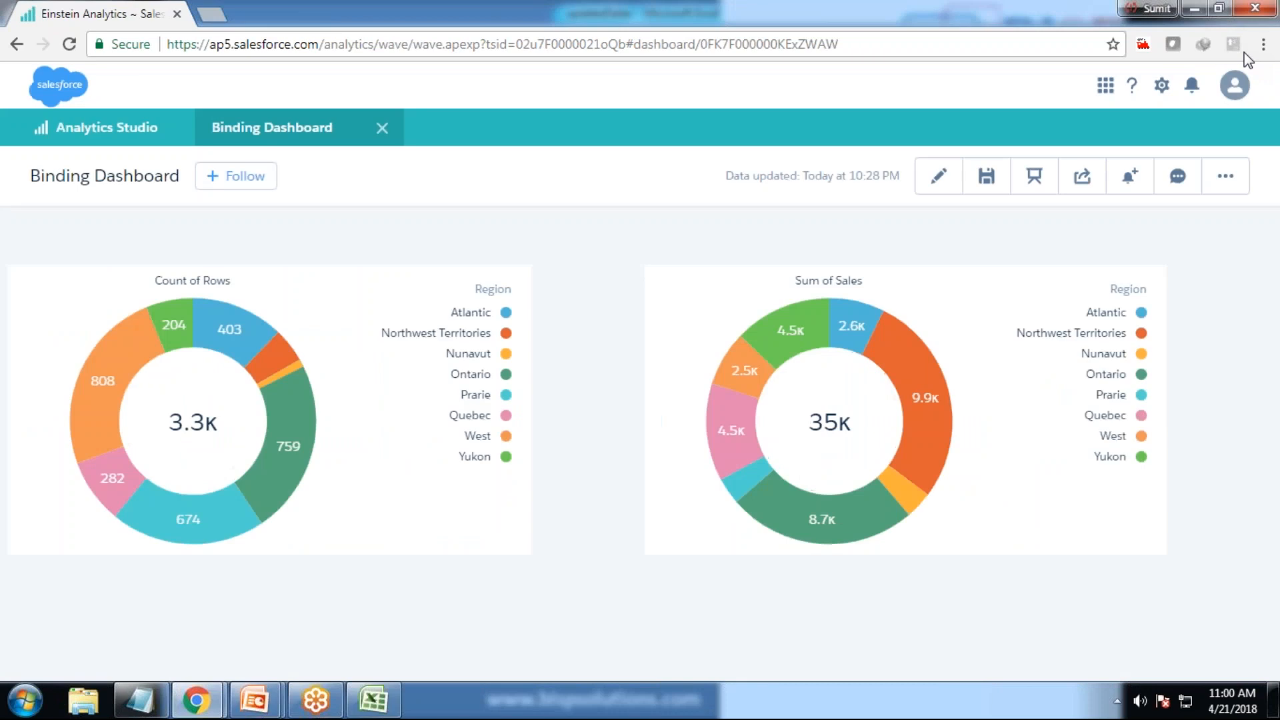
pyautogui.moveTo(287, 437)
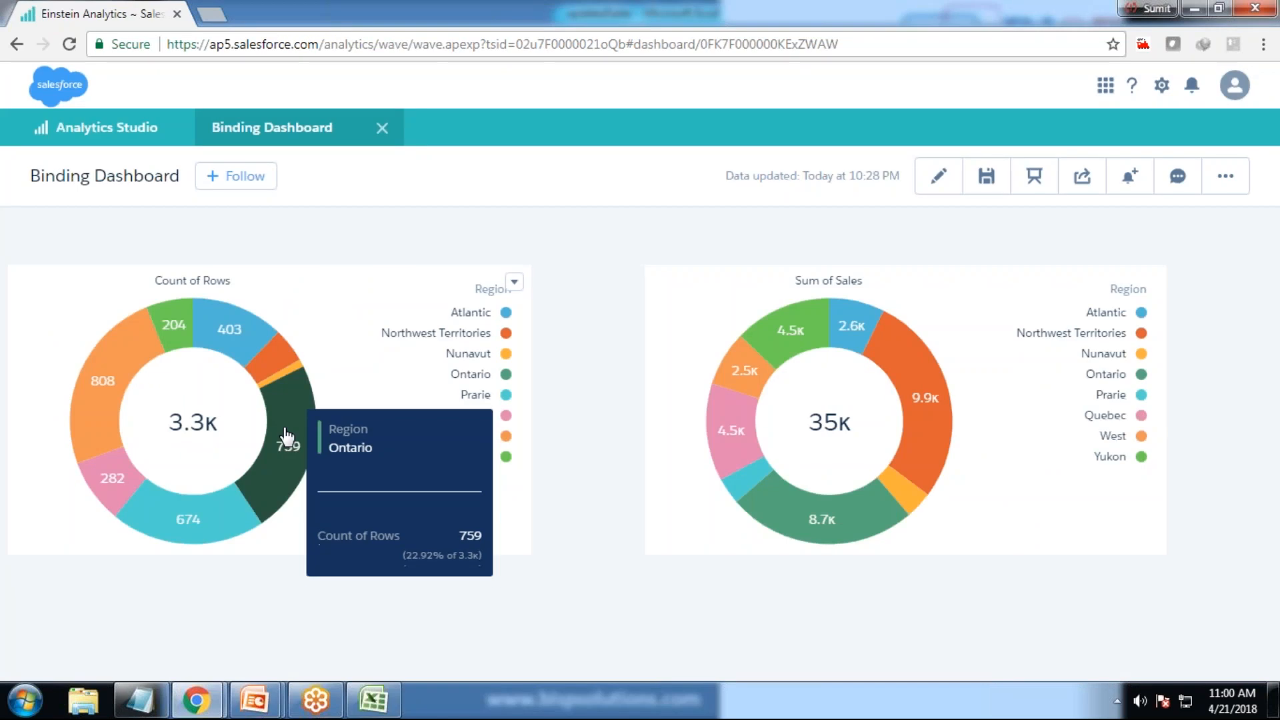
pyautogui.moveTo(267, 357)
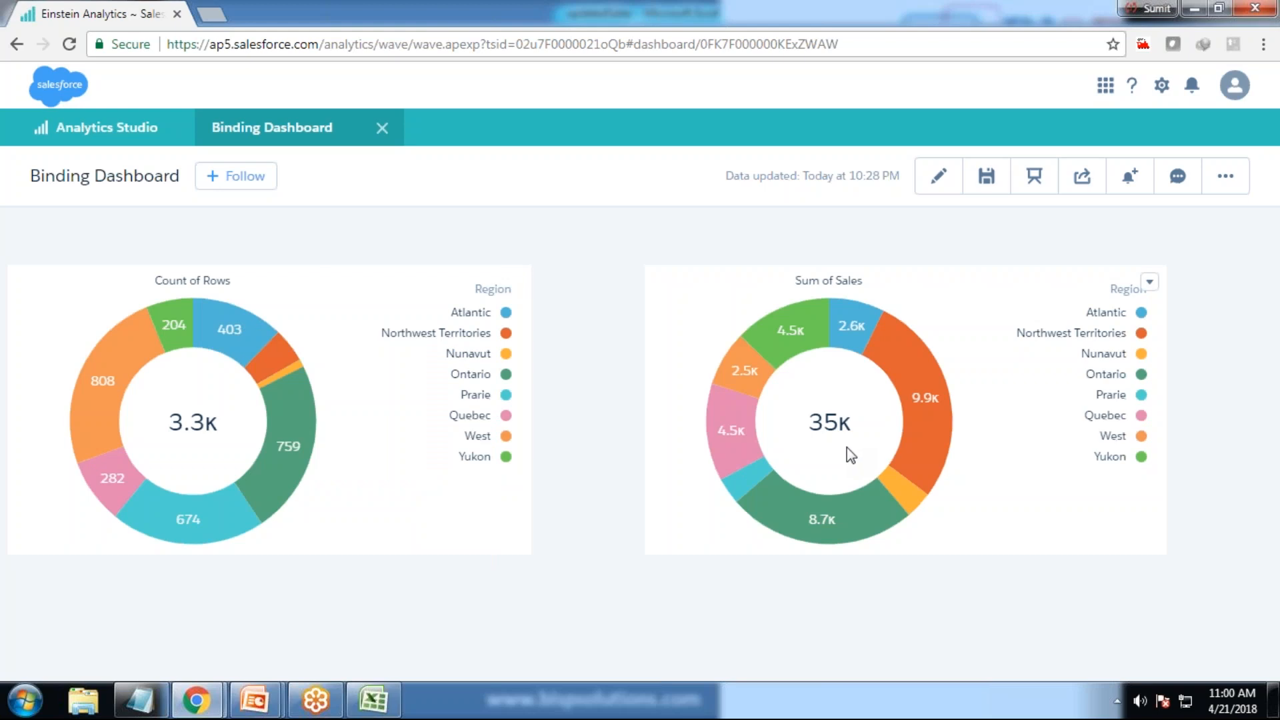
pyautogui.click(102, 385)
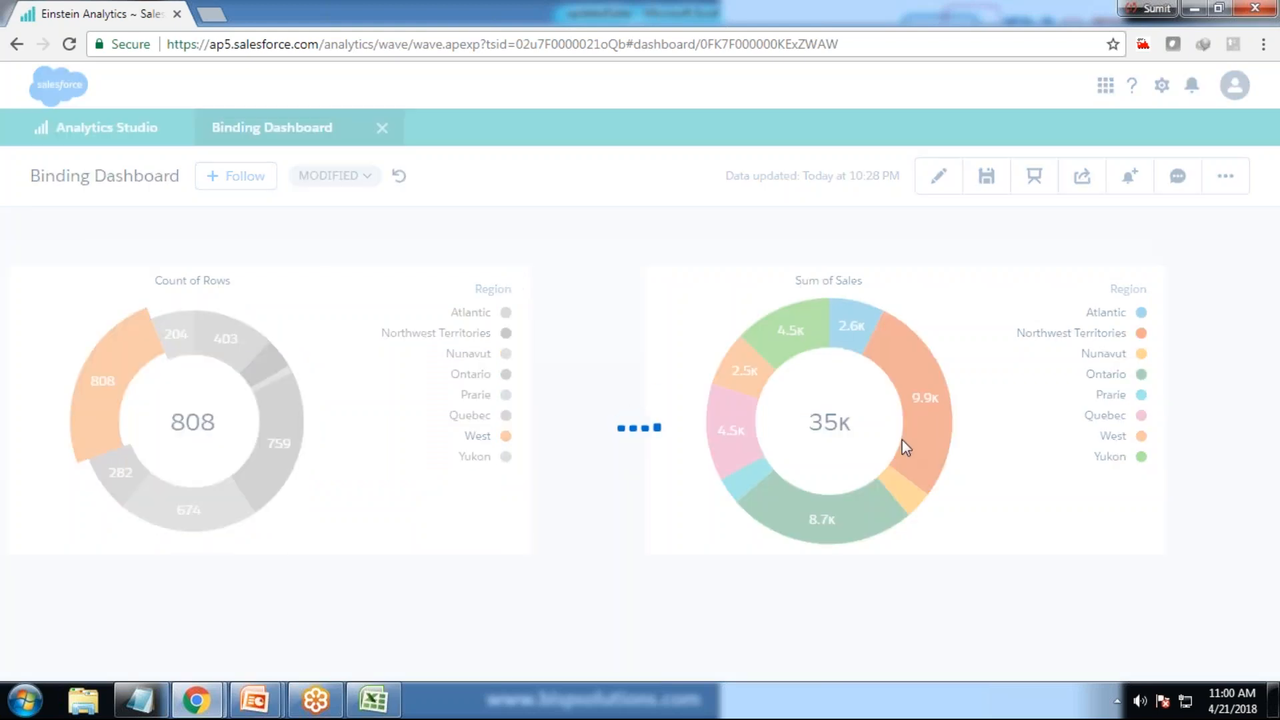
pyautogui.click(87, 383)
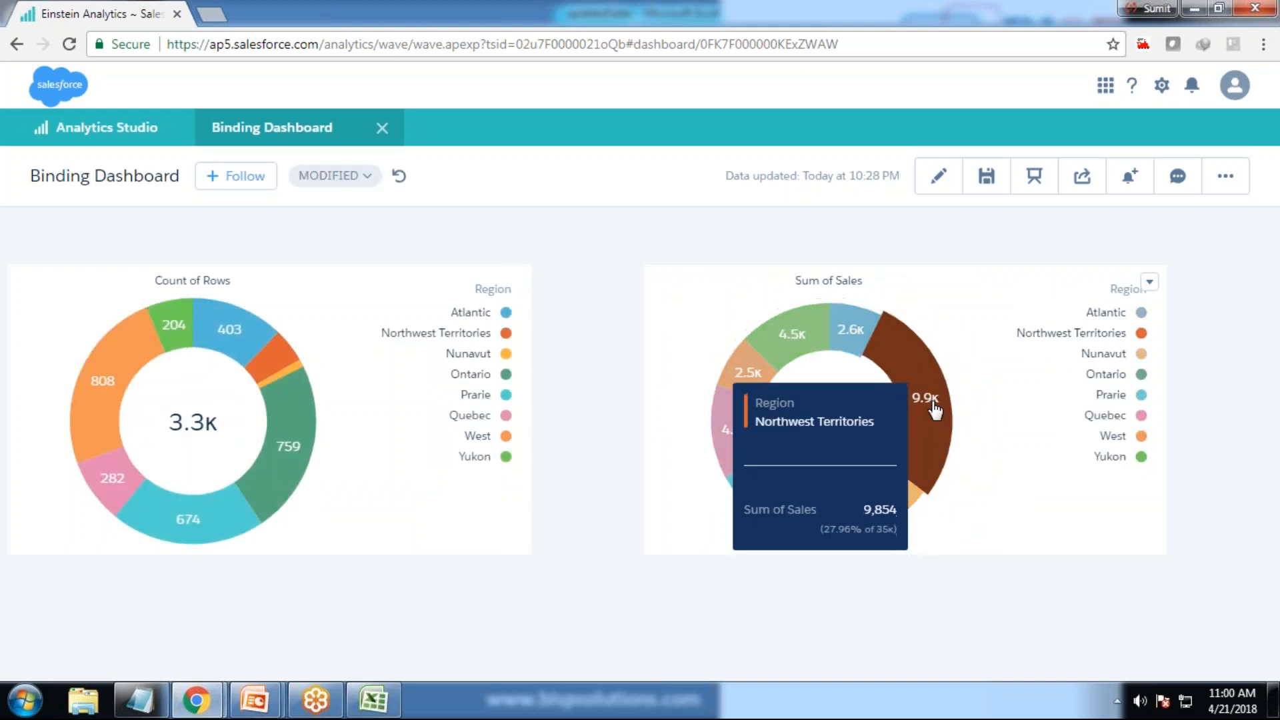
pyautogui.click(935, 410)
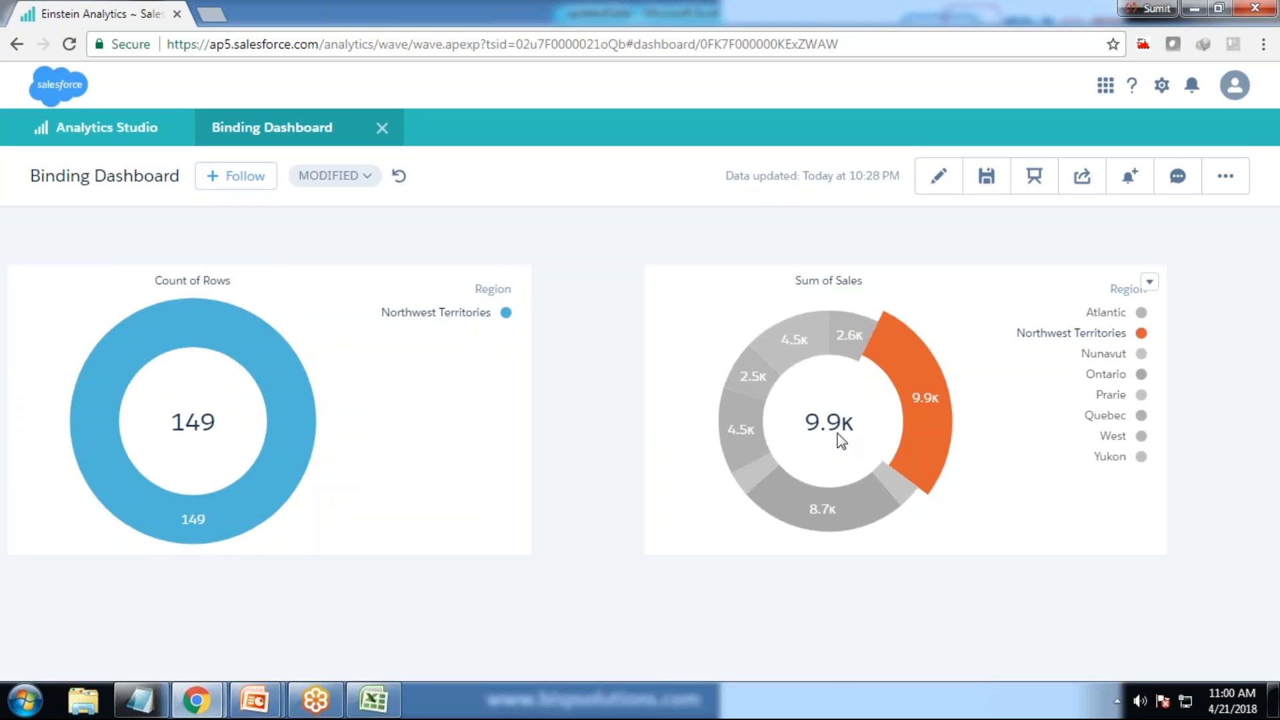
pyautogui.click(915, 433)
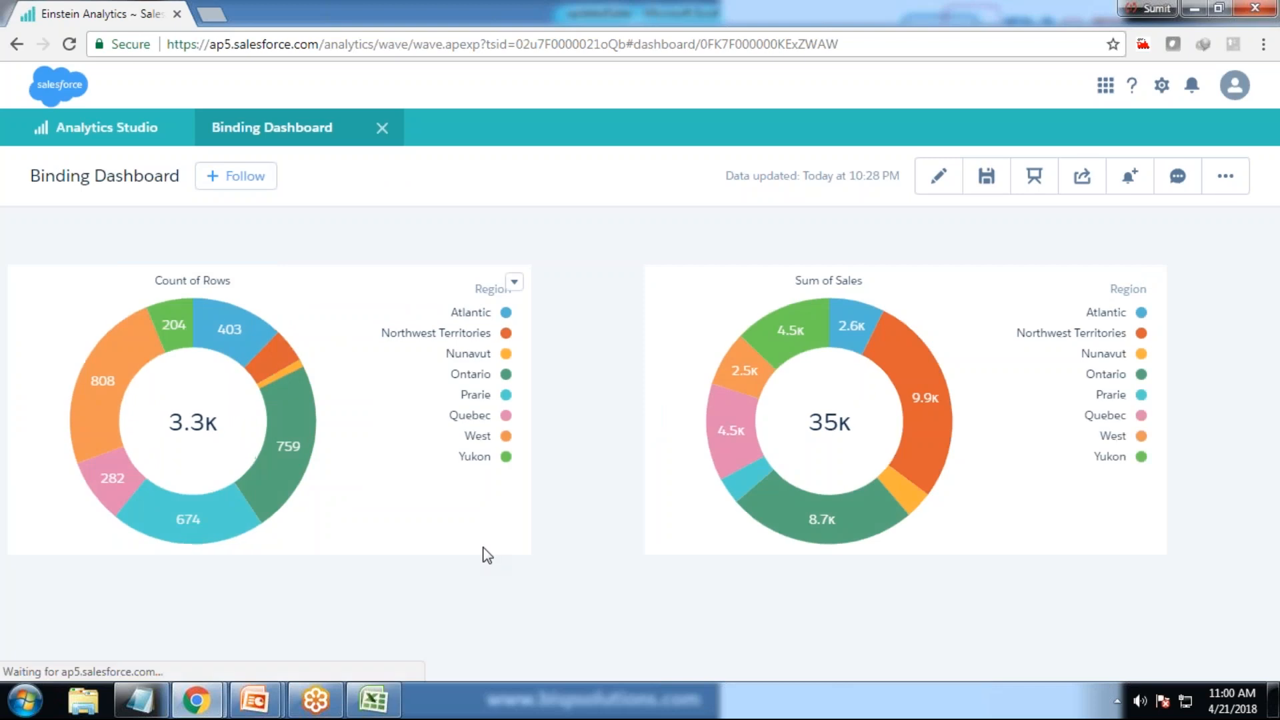
# Open the Binding Dashboard's JSON and examine the dataset labels in the datasets section at its end.
pyautogui.hotkey('ctrl', 'e')
pyautogui.scroll(-5, 441, 547)
pyautogui.scroll(-20, 441, 546)
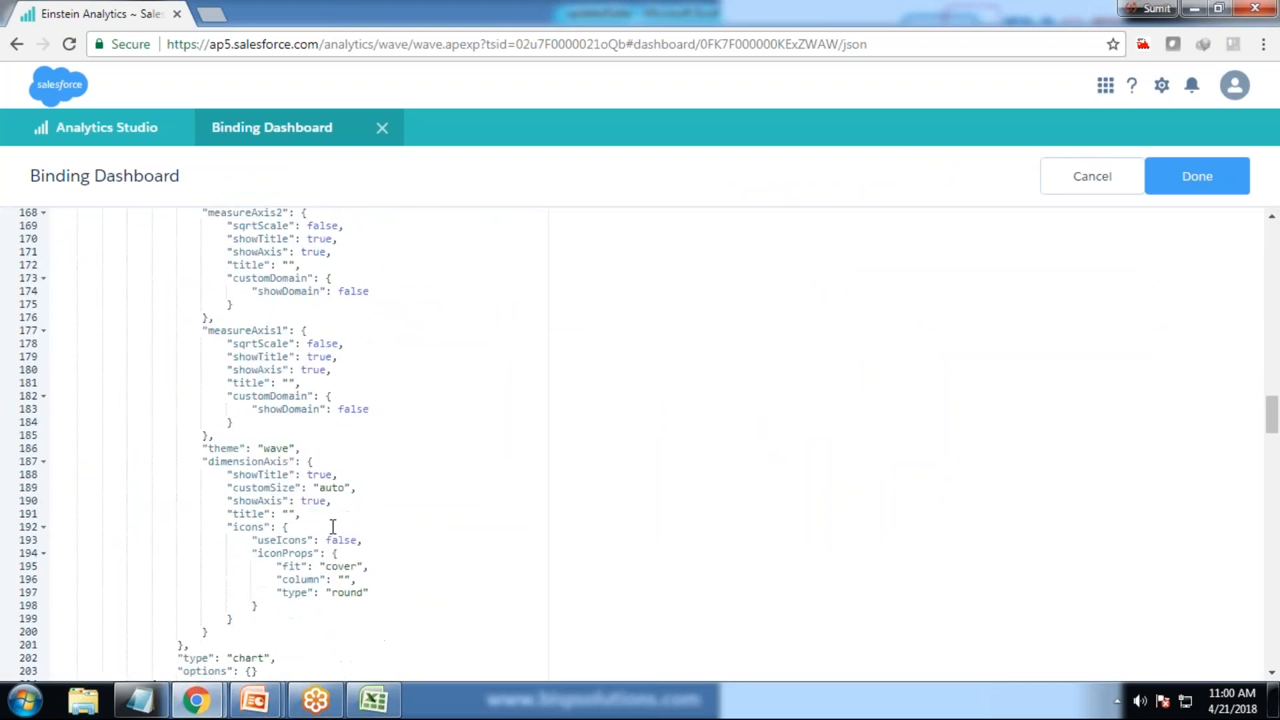
pyautogui.scroll(-10, 312, 529)
pyautogui.press('pagedown')
pyautogui.press('pagedown')
pyautogui.press('pagedown')
pyautogui.press('pagedown')
pyautogui.press('pagedown')
pyautogui.press('pagedown')
pyautogui.press('pagedown')
pyautogui.press('pagedown')
pyautogui.press('pagedown')
pyautogui.press('pagedown')
pyautogui.press('pagedown')
pyautogui.press('pagedown')
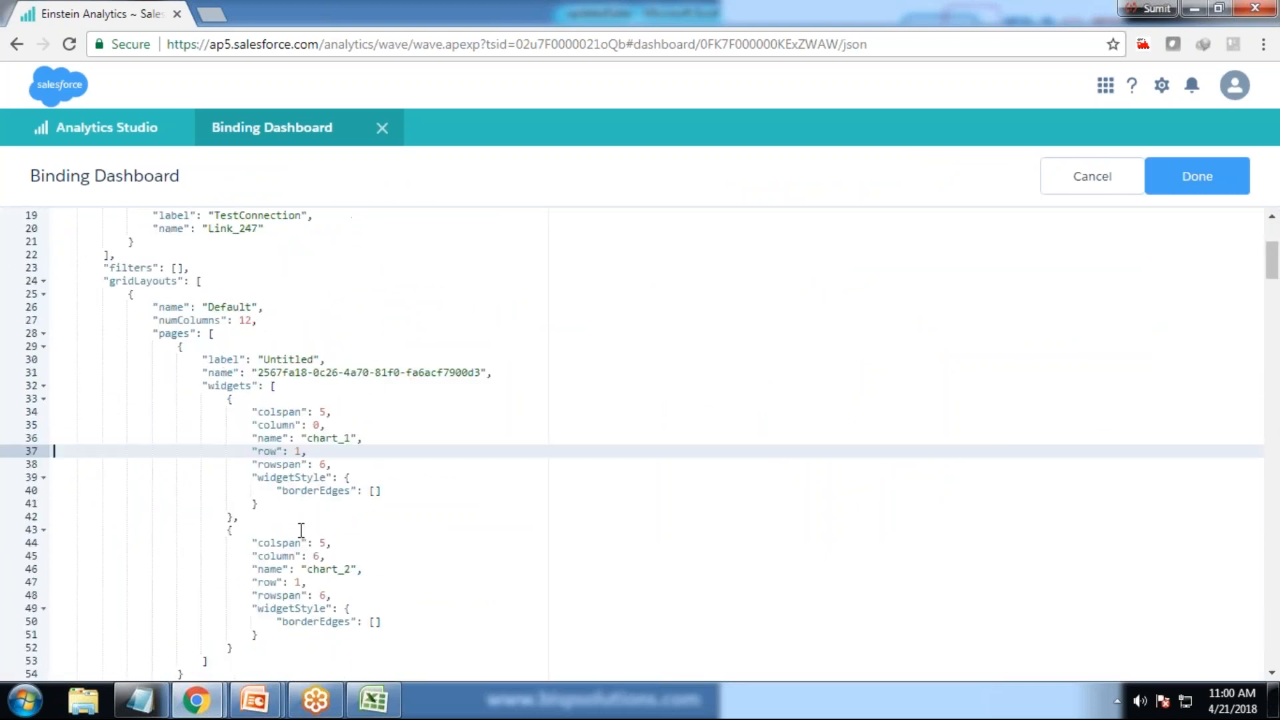
pyautogui.hotkey('ctrl', '+')
pyautogui.hotkey('ctrl', '+')
pyautogui.scroll(-3, 312, 553)
pyautogui.doubleClick(330, 493)
pyautogui.moveTo(335, 493); pyautogui.dragTo(348, 497)
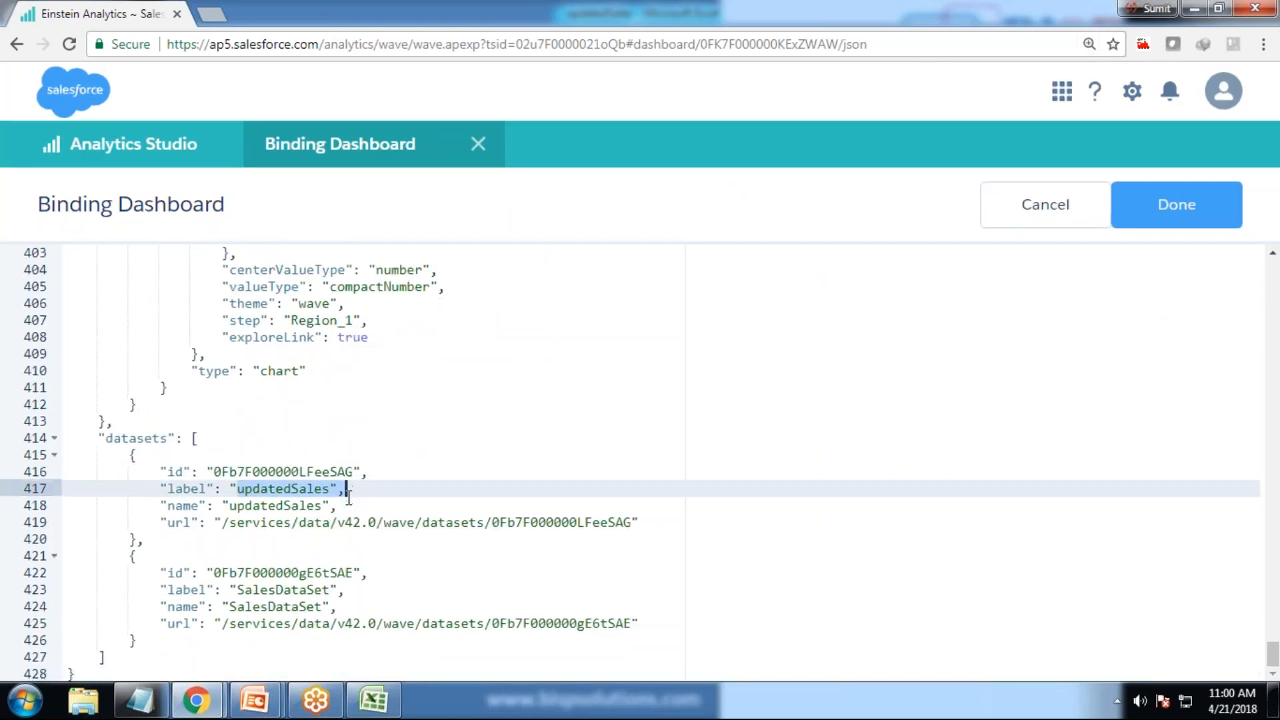
pyautogui.moveTo(233, 591); pyautogui.dragTo(348, 589)
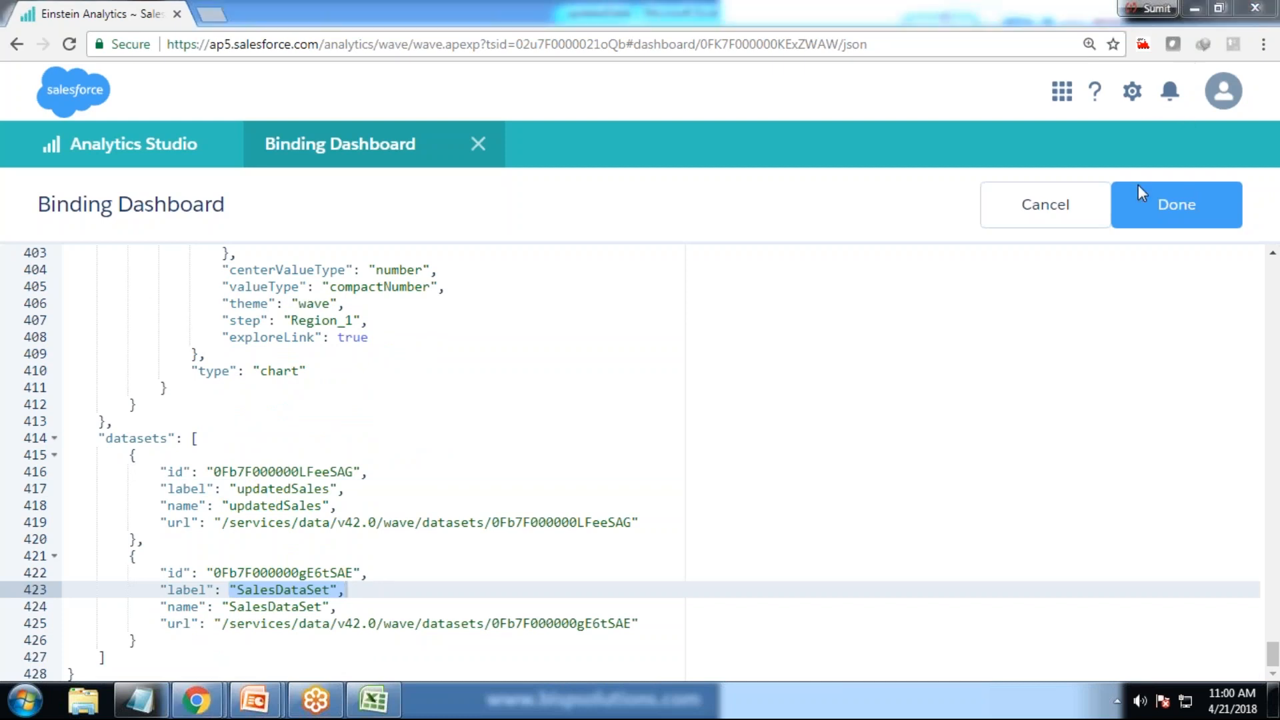
# Close the Binding Dashboard and create a blank dashboard in the Dashboard Designer, with the browser zoom reset to 100%.
pyautogui.click(478, 144)
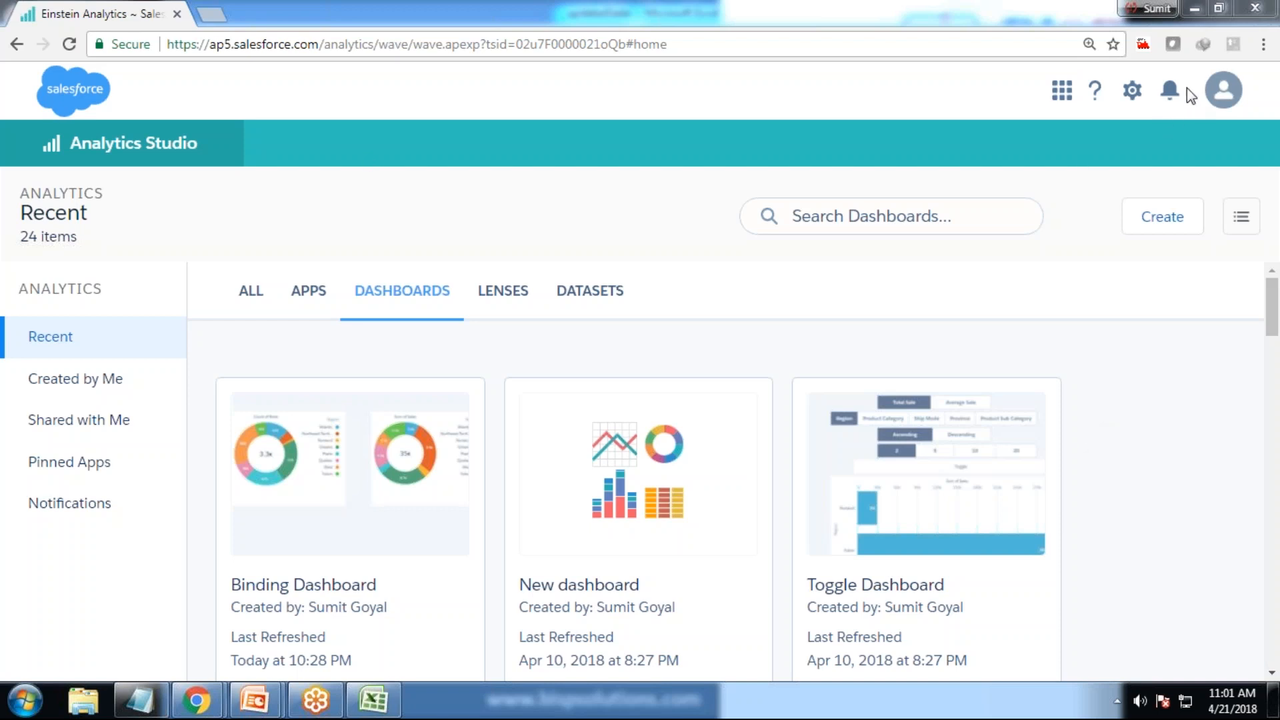
pyautogui.click(1166, 220)
pyautogui.click(1141, 319)
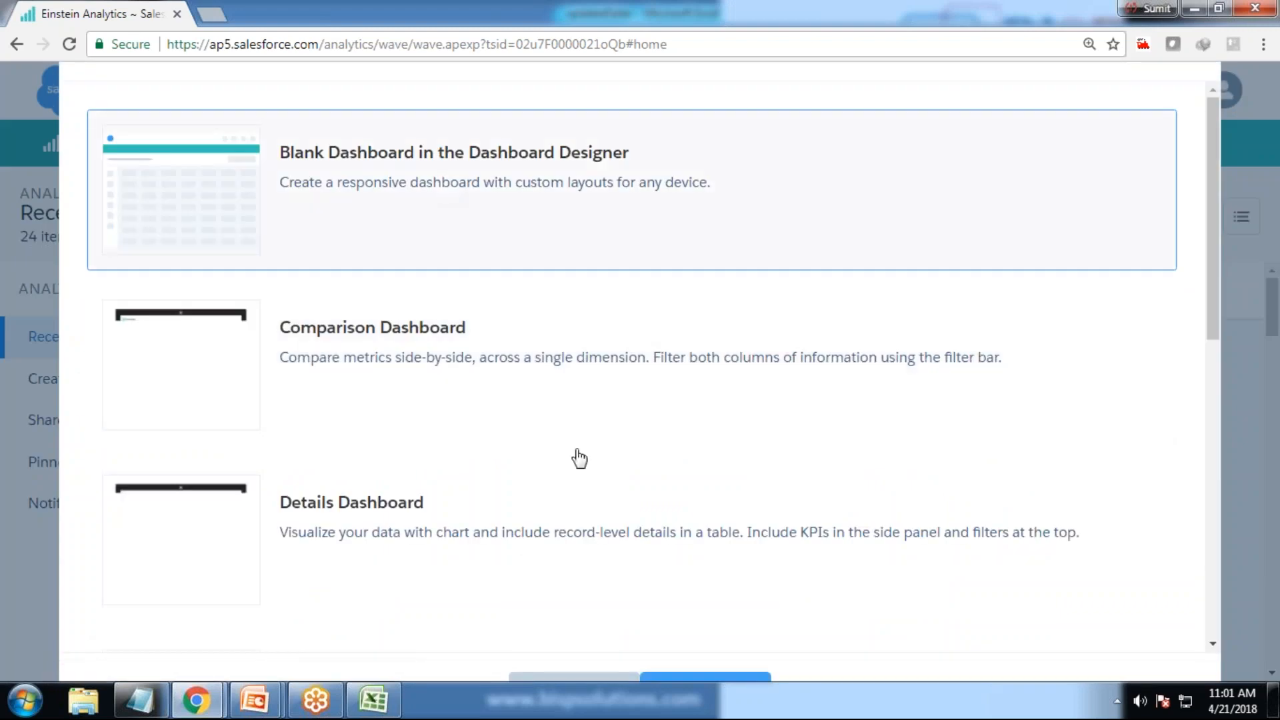
pyautogui.hotkey('ctrl', '-')
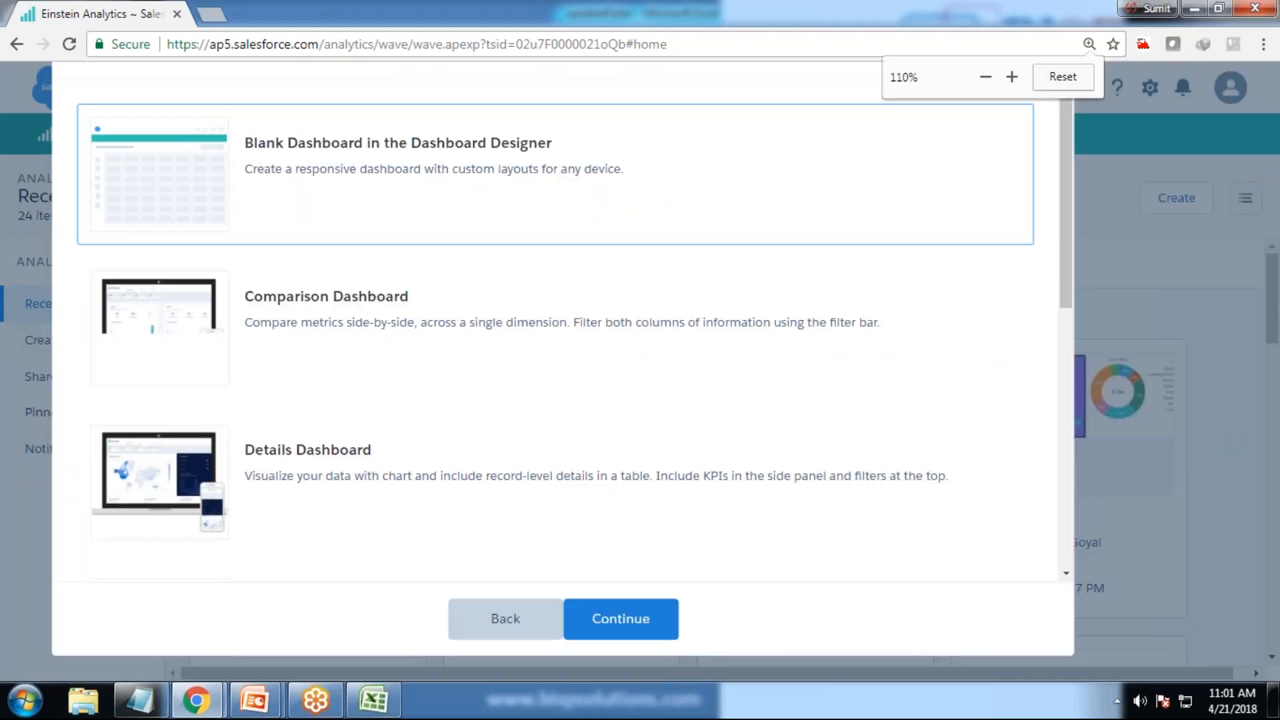
pyautogui.click(668, 615)
pyautogui.click(1087, 79)
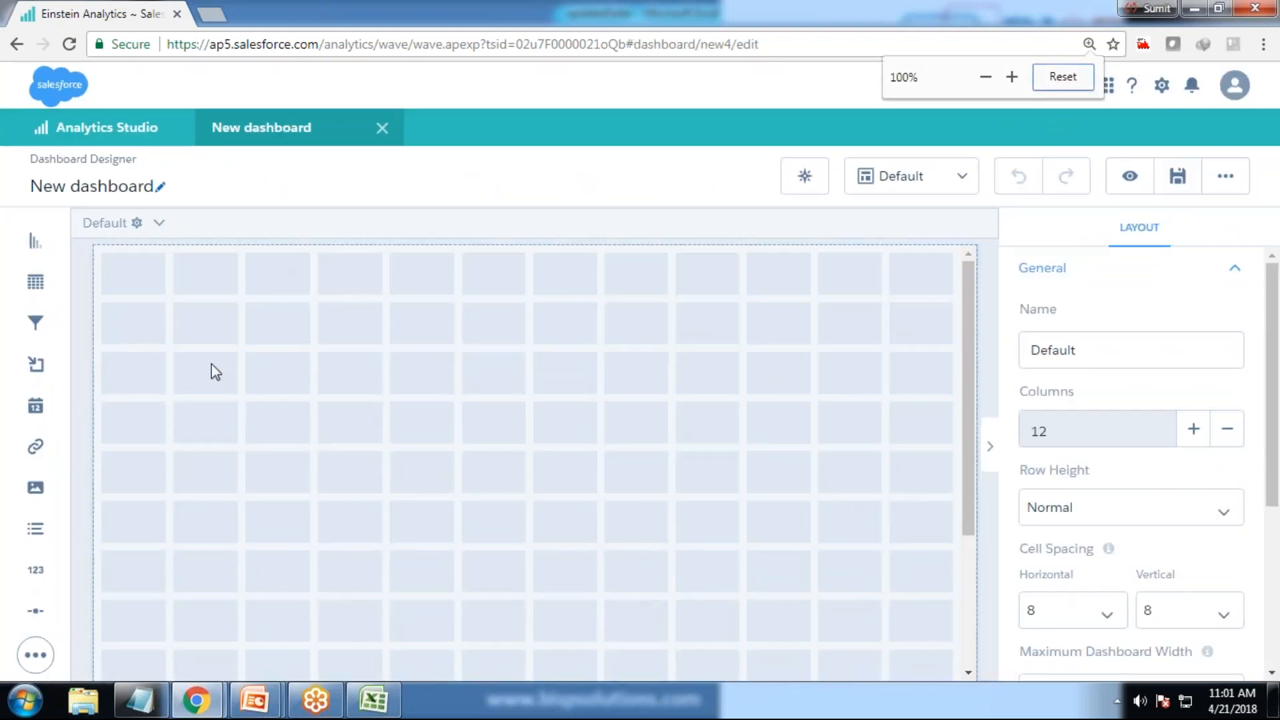
# Place two chart widgets side by side on the canvas and shift the first one up a row.
pyautogui.moveTo(34, 241); pyautogui.dragTo(222, 463)
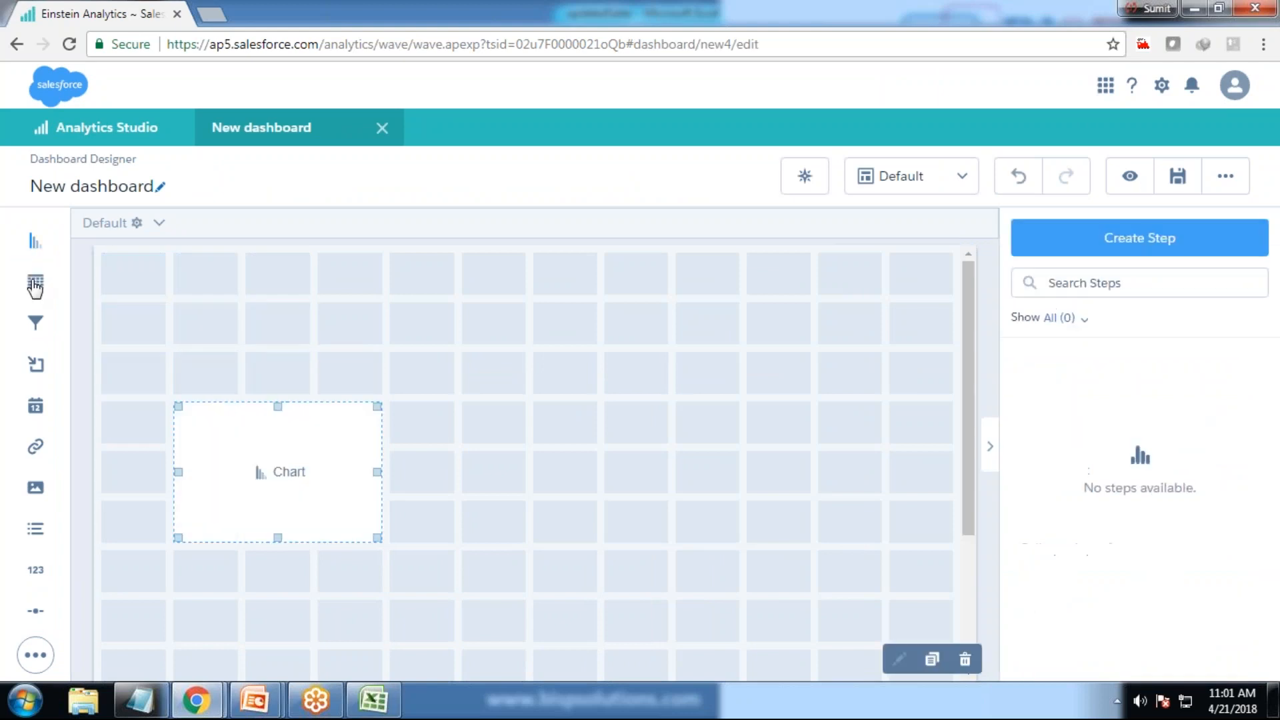
pyautogui.moveTo(30, 241); pyautogui.dragTo(606, 467)
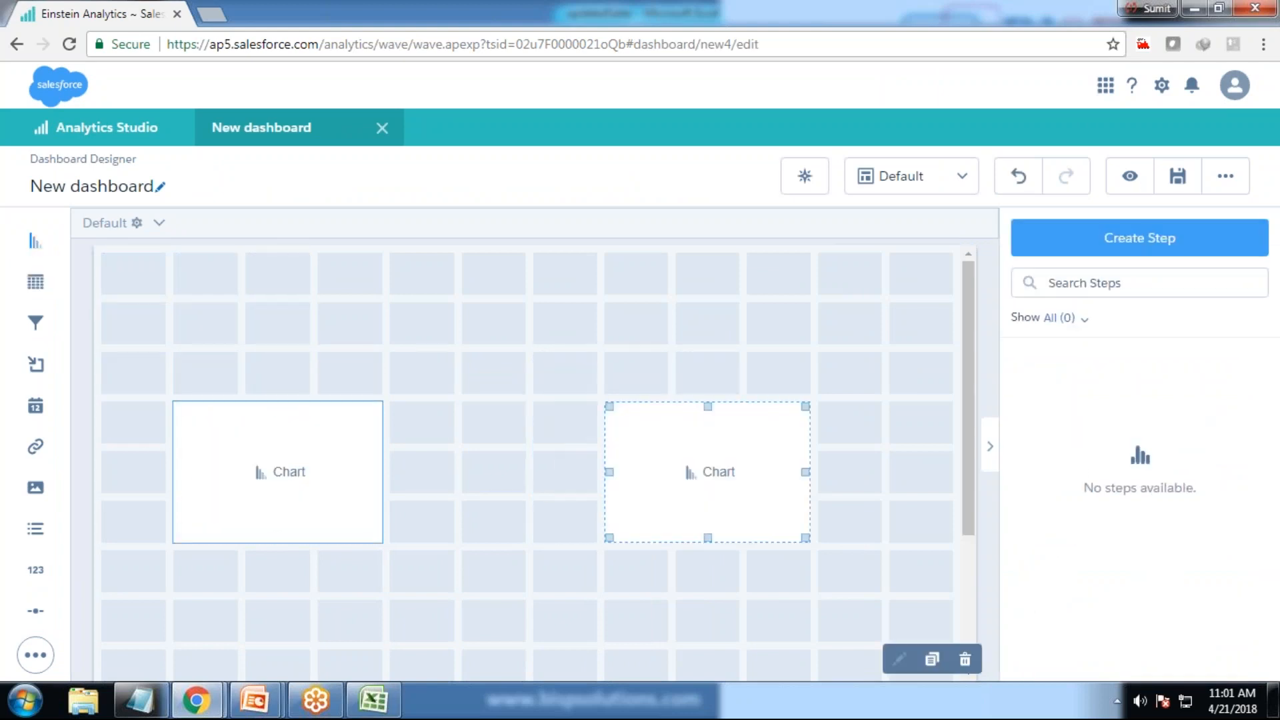
pyautogui.click(289, 434)
pyautogui.moveTo(656, 427)
pyautogui.mouseDown()
pyautogui.moveTo(584, 378)
pyautogui.moveTo(656, 427)
pyautogui.mouseUp()
pyautogui.moveTo(296, 417); pyautogui.dragTo(295, 367)
# Build the first chart from SalesDataSet as a donut showing Count of Rows by Region.
pyautogui.click(291, 423)
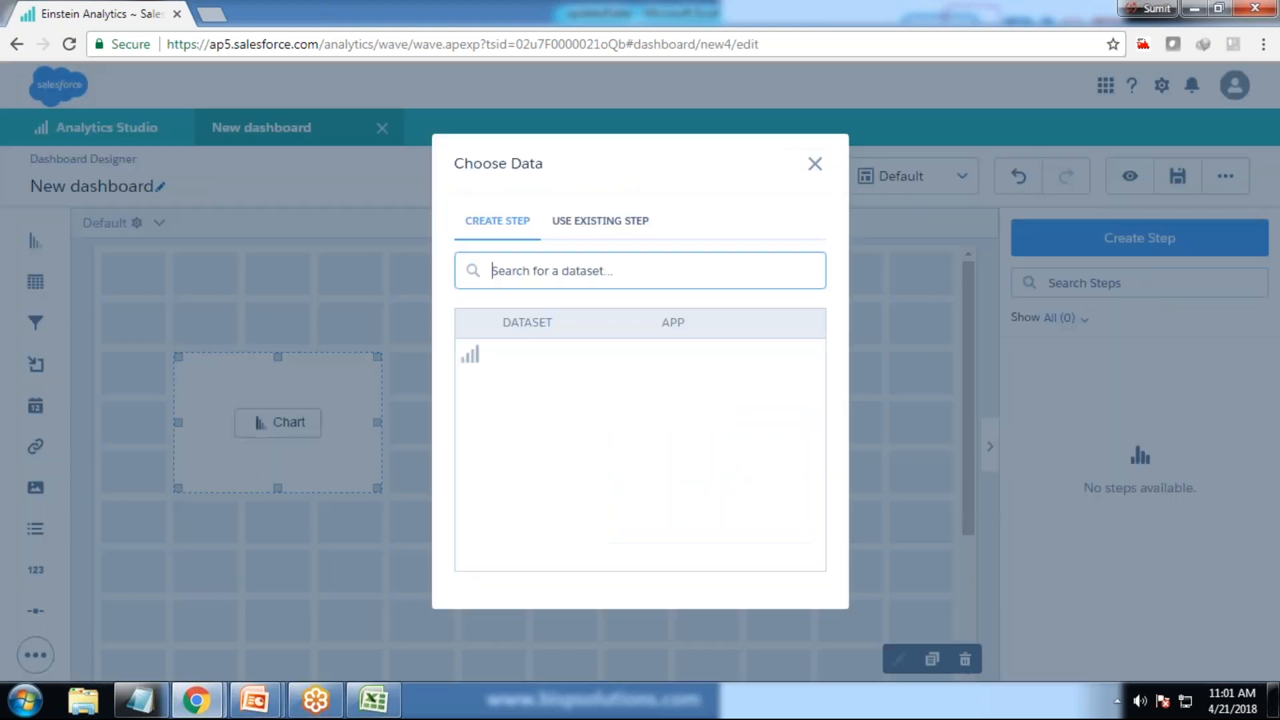
pyautogui.click(545, 366)
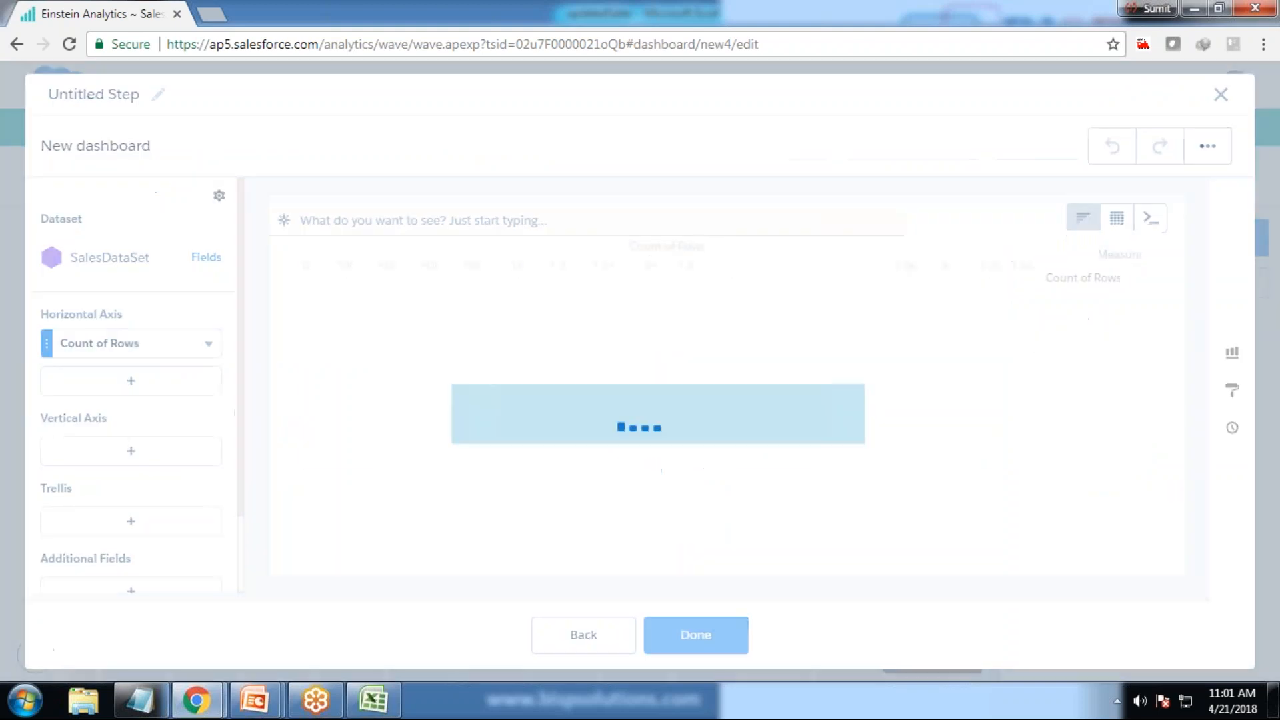
pyautogui.click(134, 445)
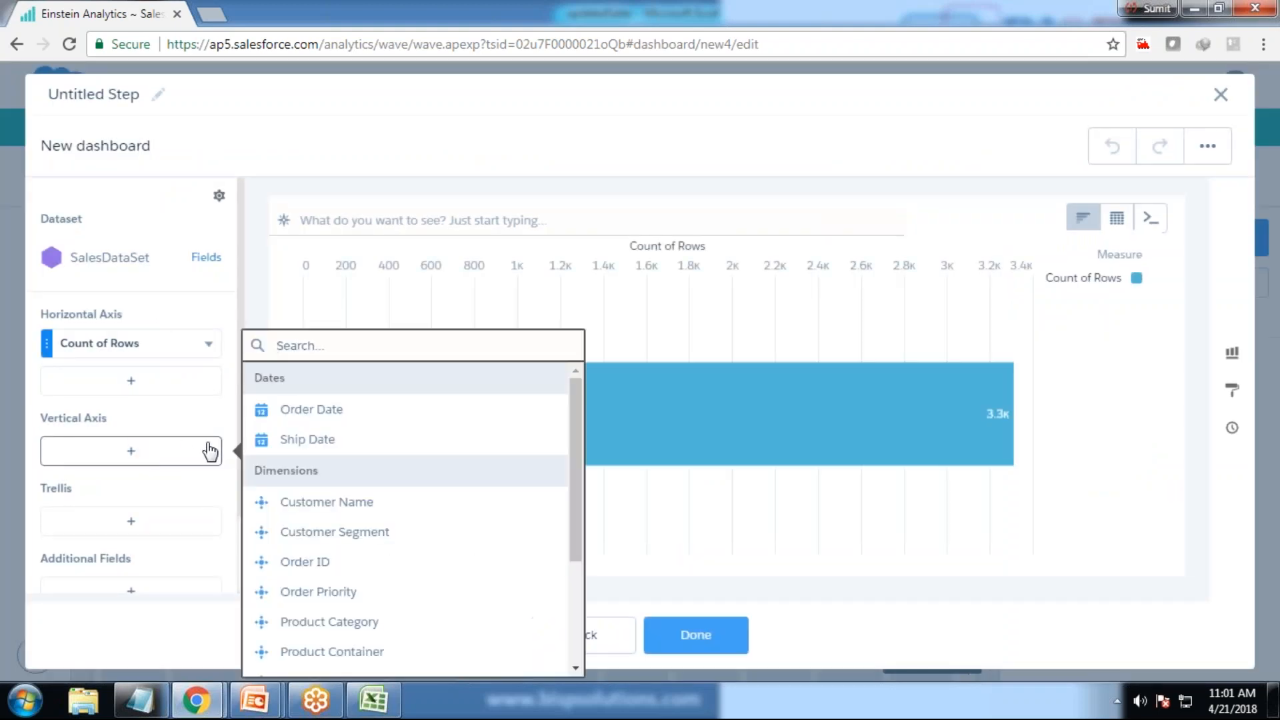
pyautogui.write('Regio')
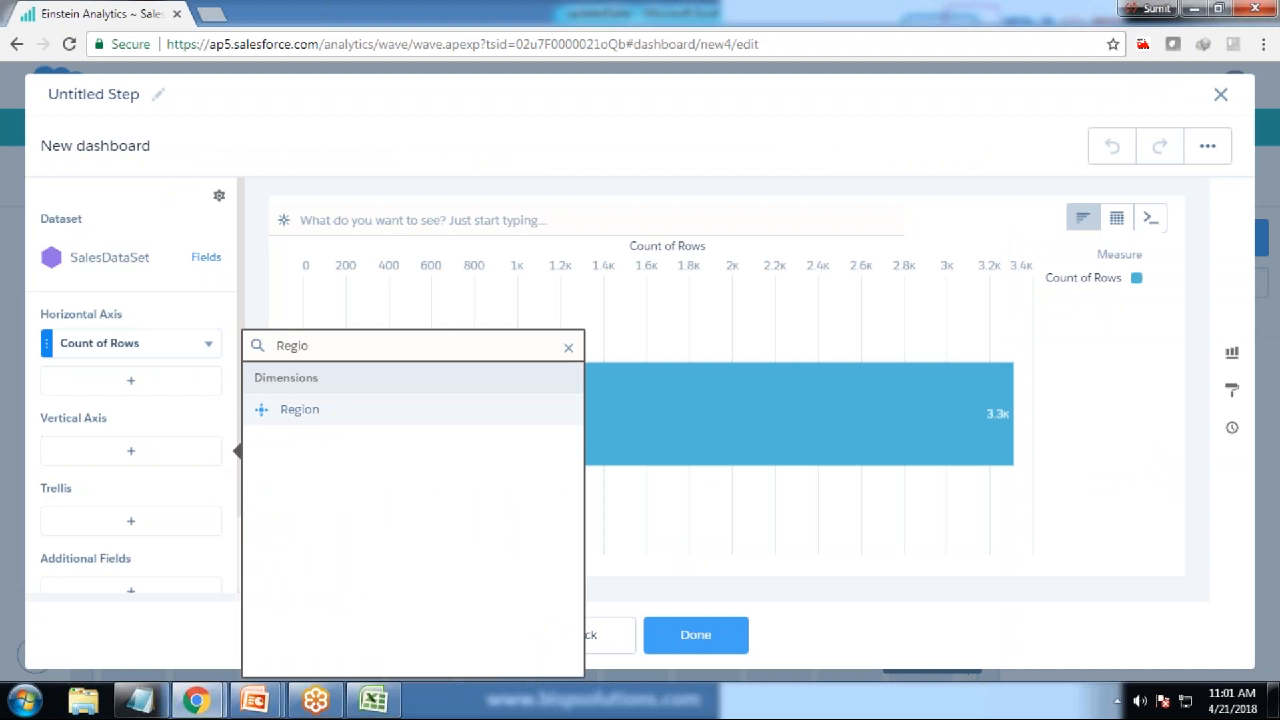
pyautogui.click(299, 411)
pyautogui.click(1082, 217)
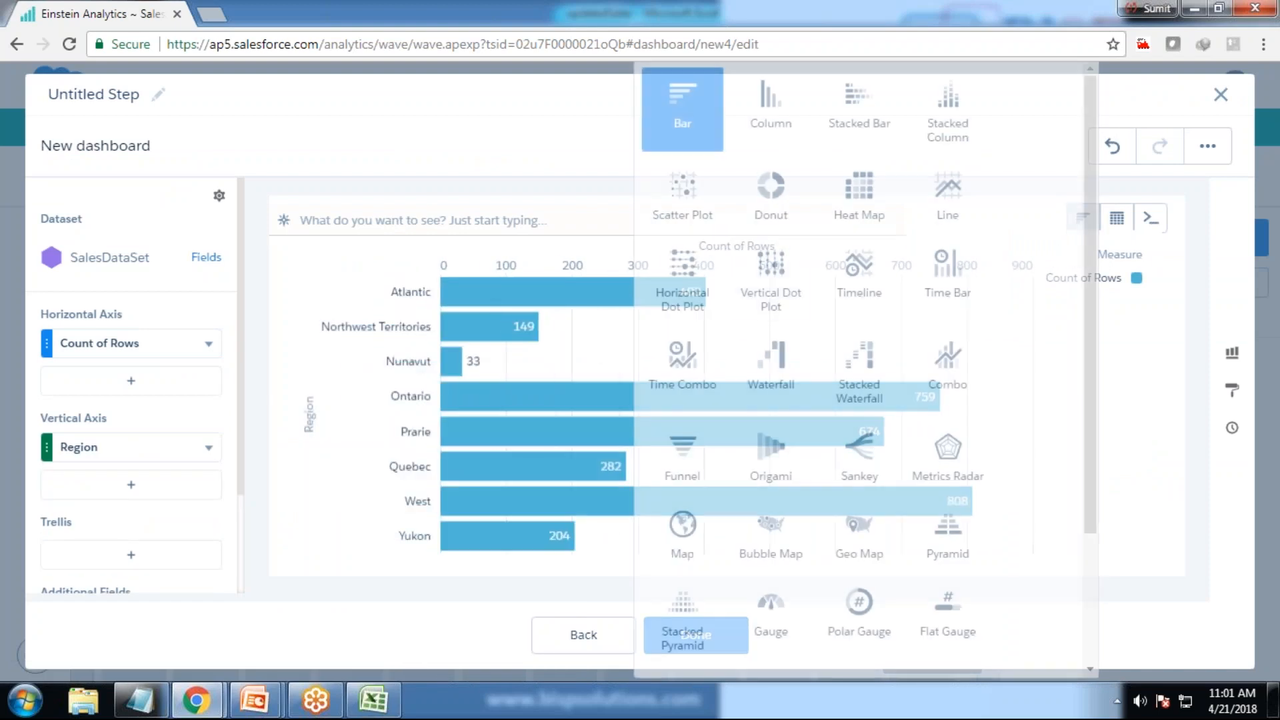
pyautogui.click(771, 193)
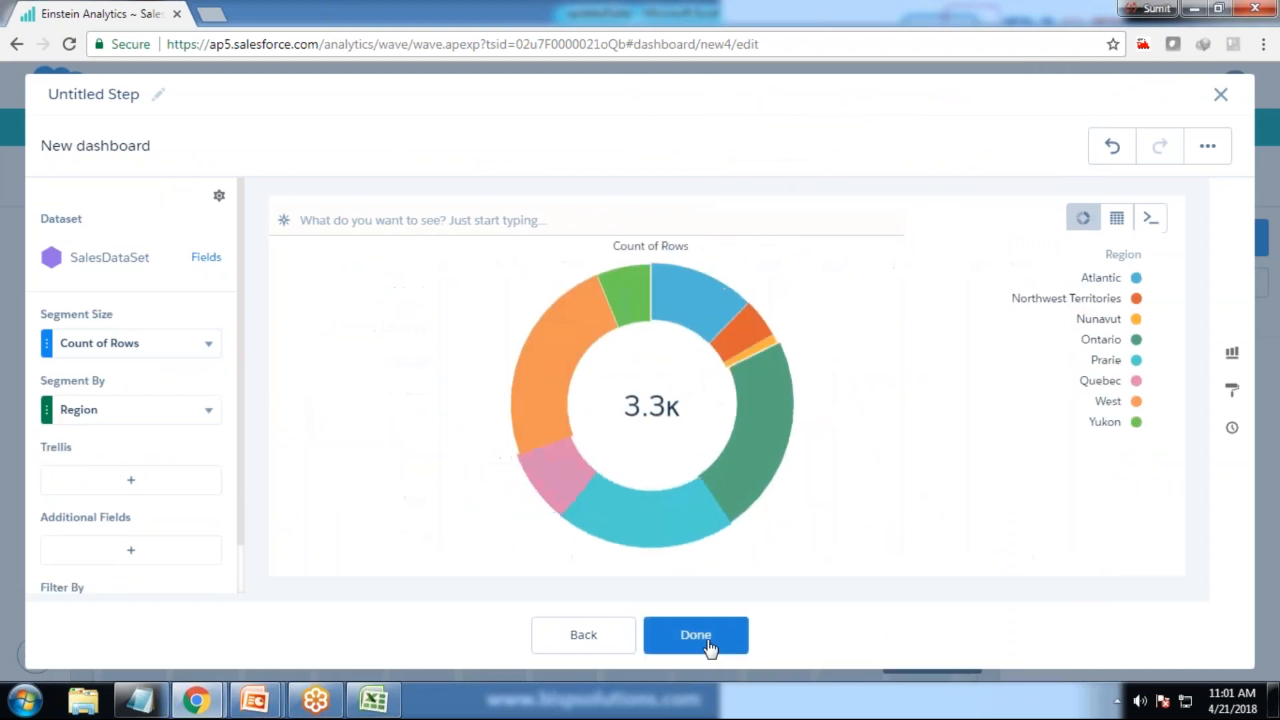
pyautogui.click(723, 646)
# Enlarge the Count of Rows chart, and move the empty chart widget up beside it and enlarge it too.
pyautogui.moveTo(353, 466); pyautogui.dragTo(492, 608)
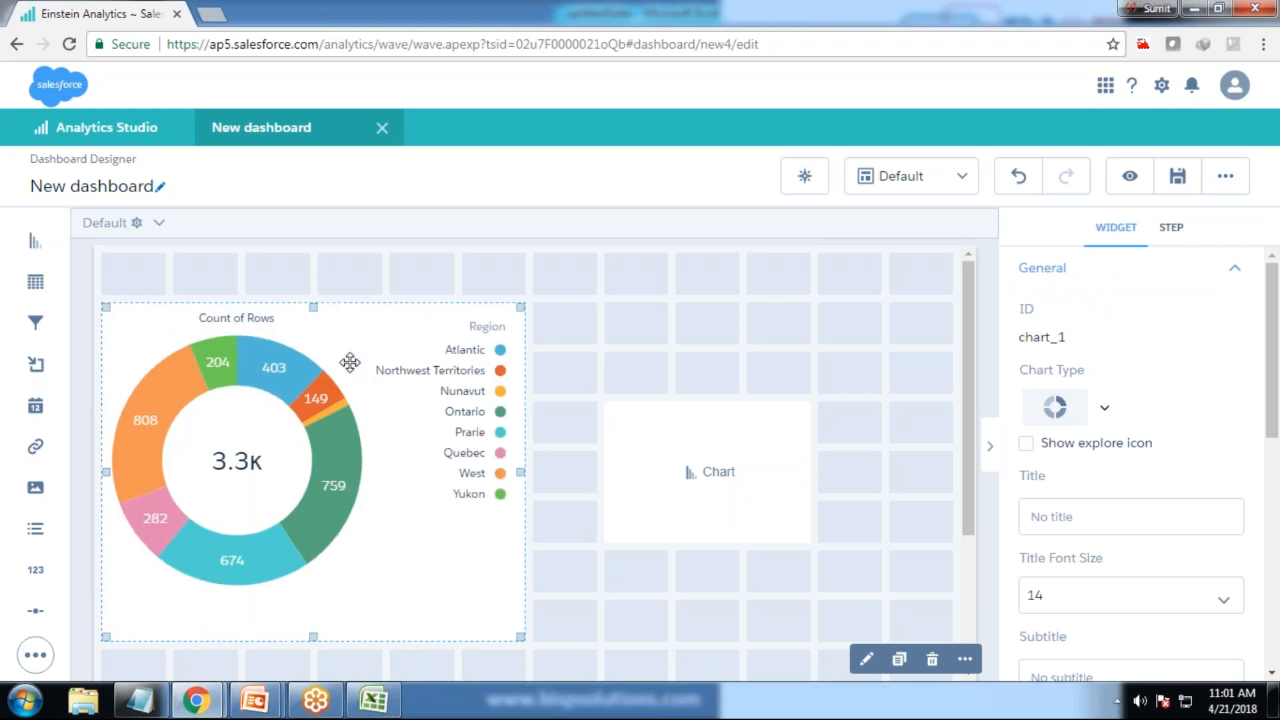
pyautogui.moveTo(709, 471); pyautogui.dragTo(657, 366)
pyautogui.moveTo(736, 443); pyautogui.dragTo(900, 586)
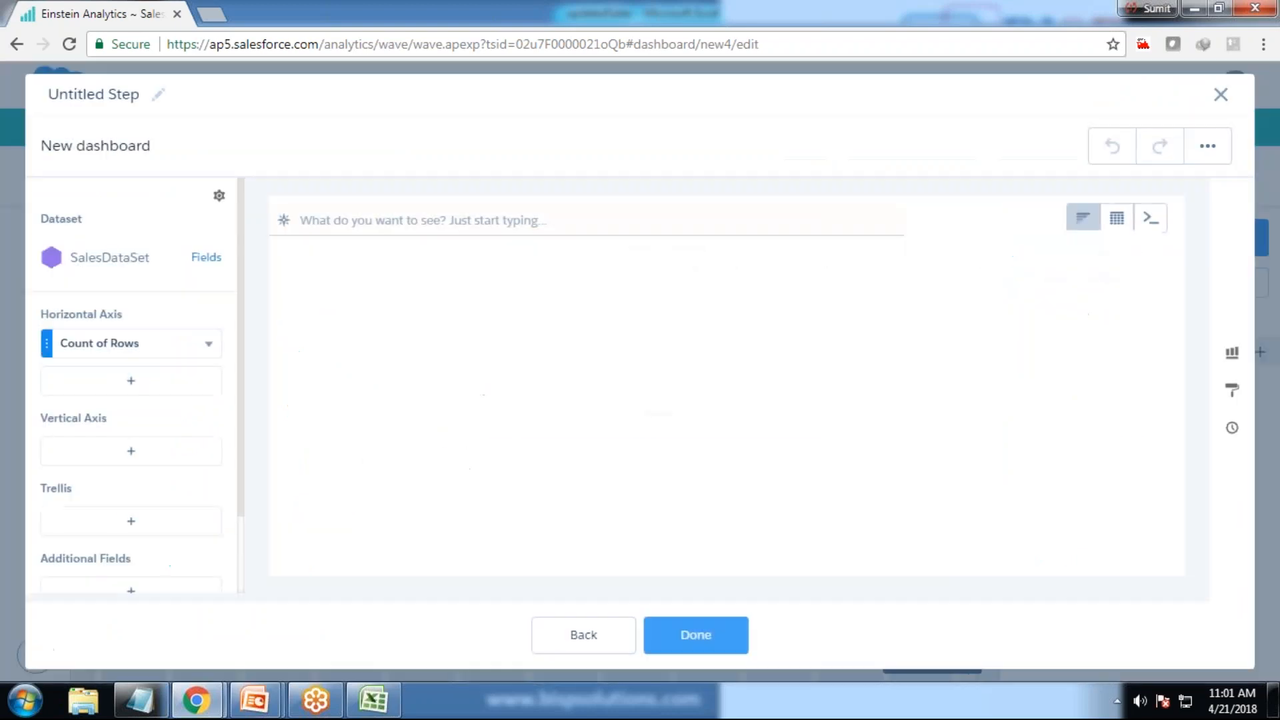
# Switch the second chart's dataset to updatedSales and build it with Sum of Sales by Region.
pyautogui.click(583, 634)
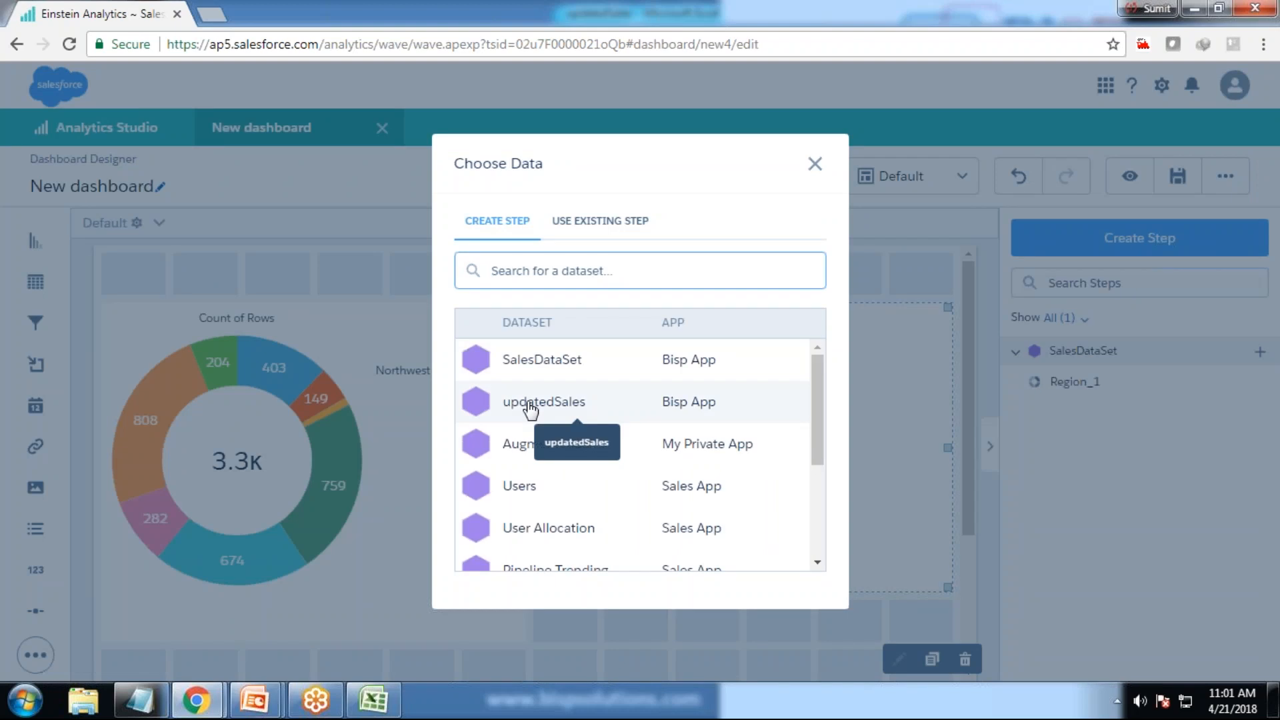
pyautogui.click(530, 406)
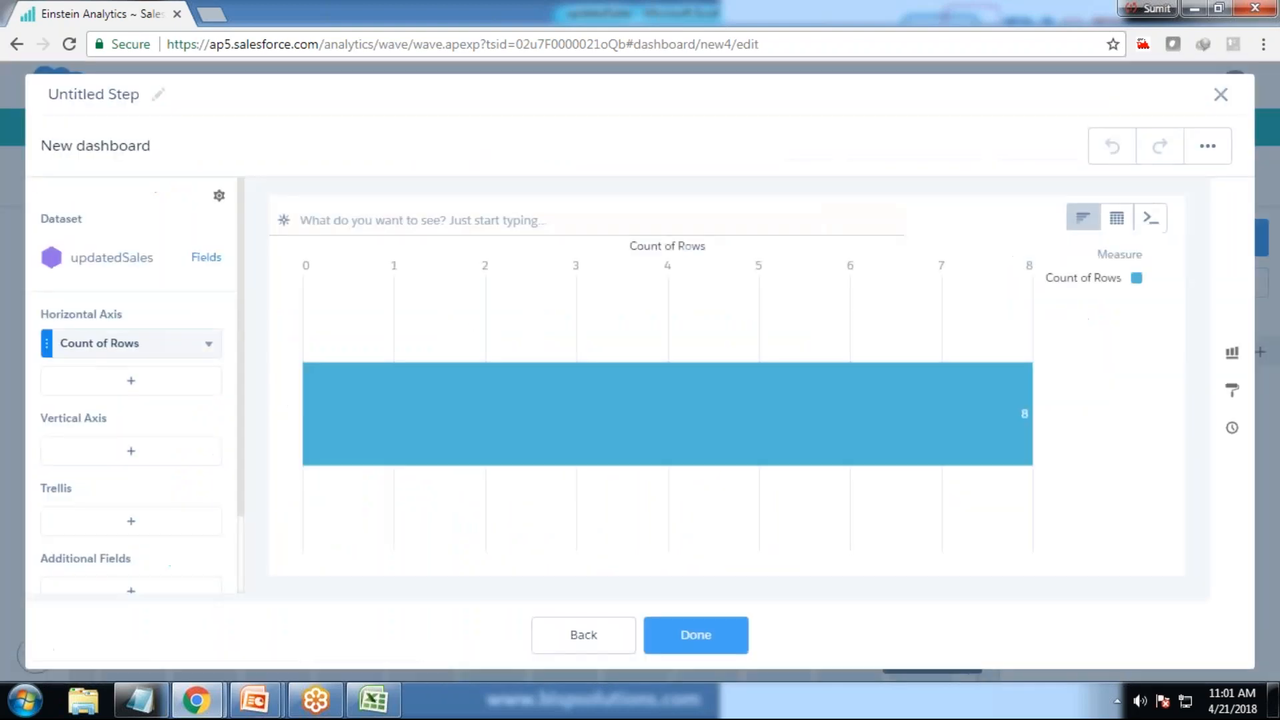
pyautogui.click(198, 393)
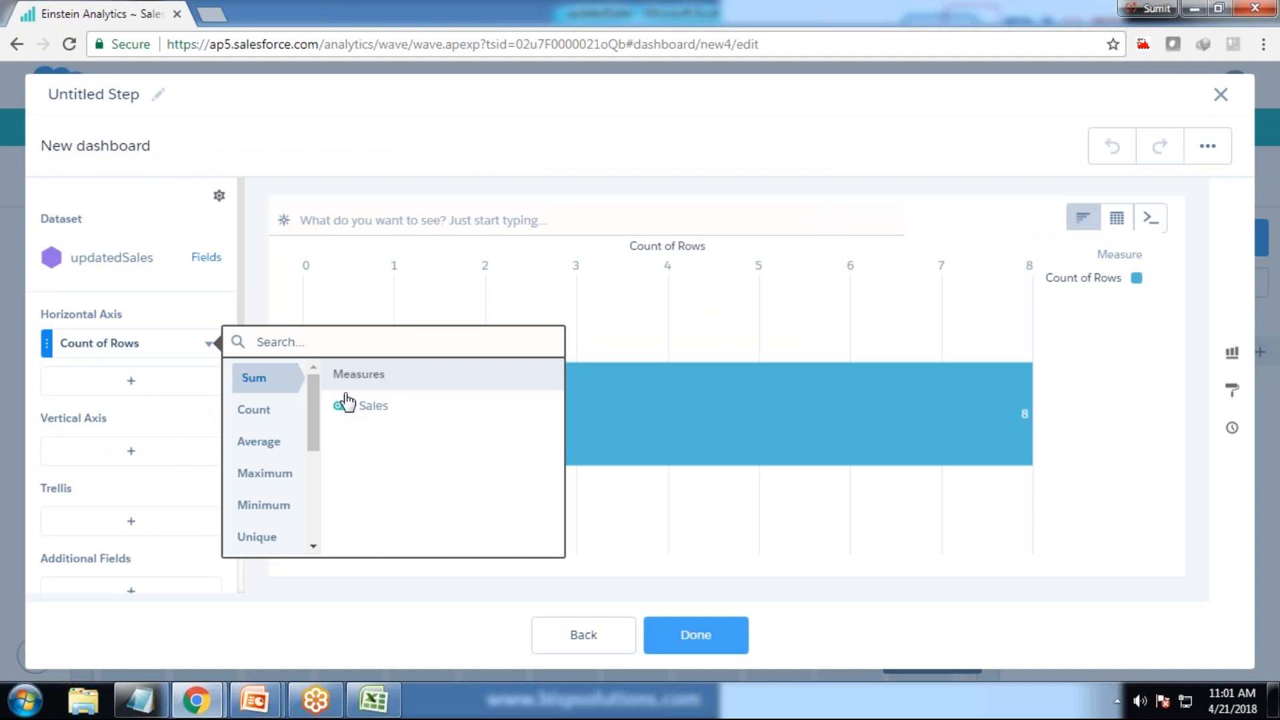
pyautogui.click(359, 405)
pyautogui.click(131, 456)
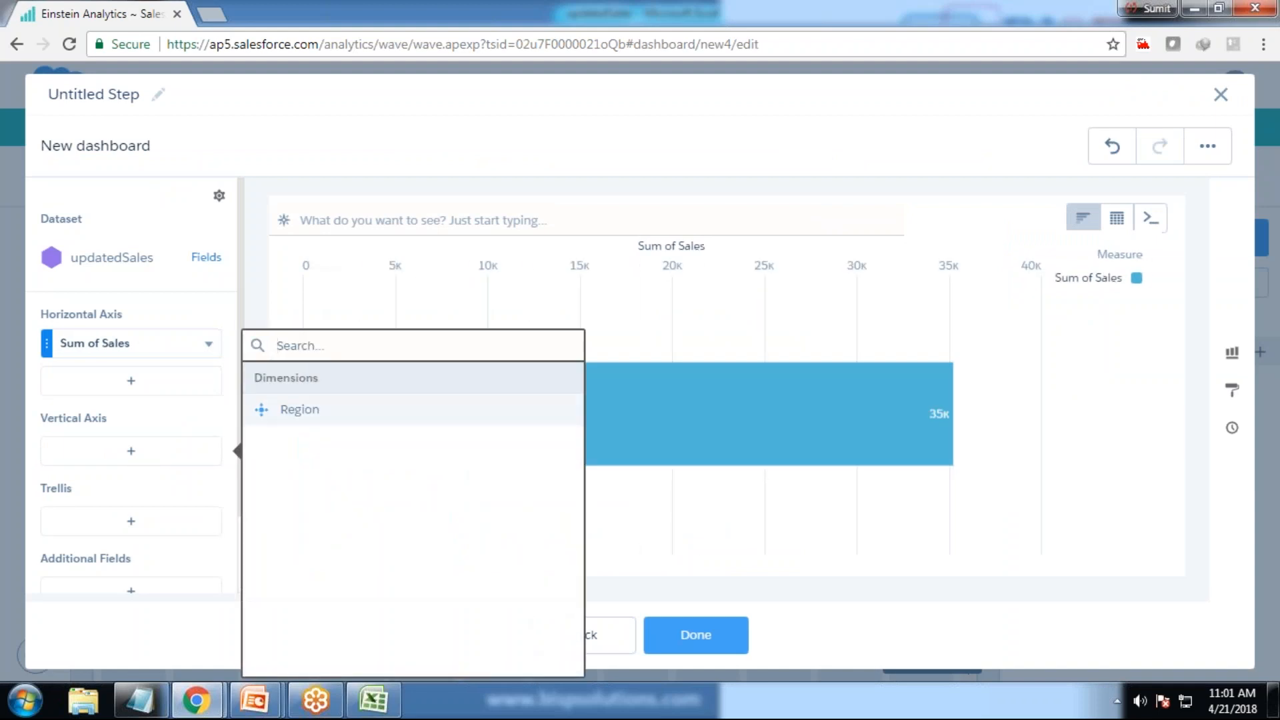
pyautogui.click(300, 409)
pyautogui.click(698, 649)
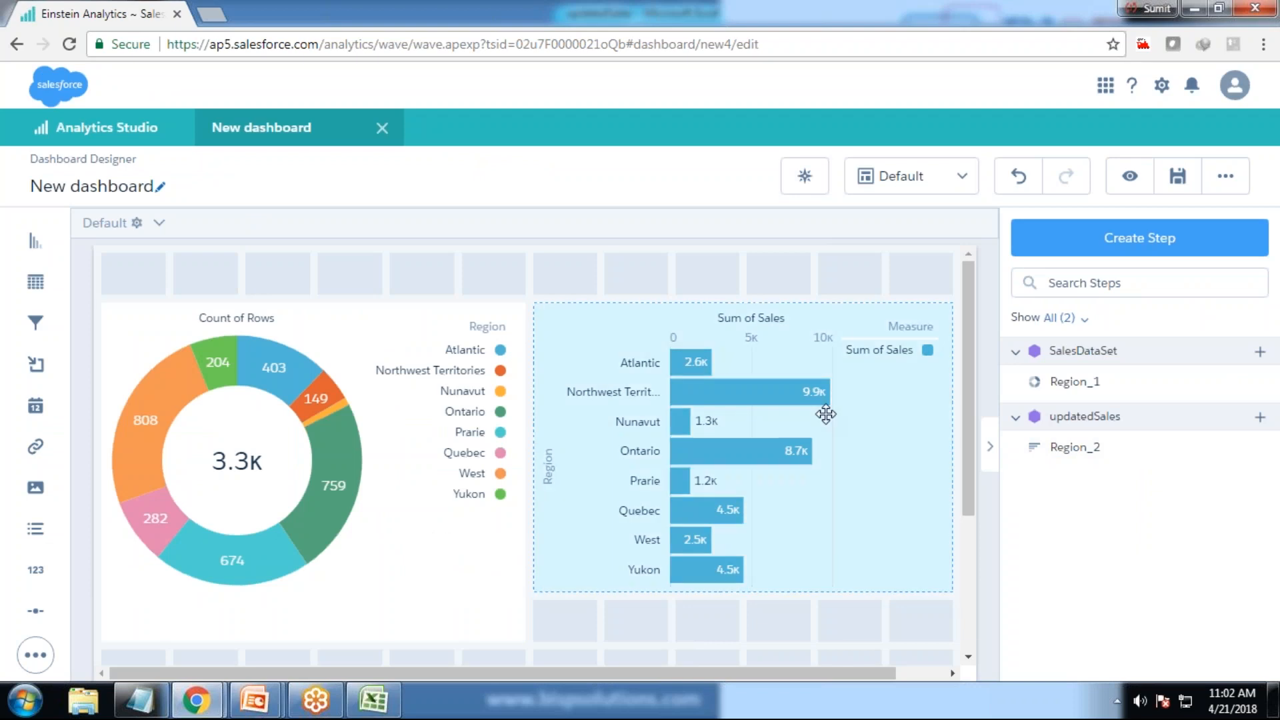
# Change the Sum of Sales chart's type from bar to donut.
pyautogui.click(825, 414)
pyautogui.click(1074, 418)
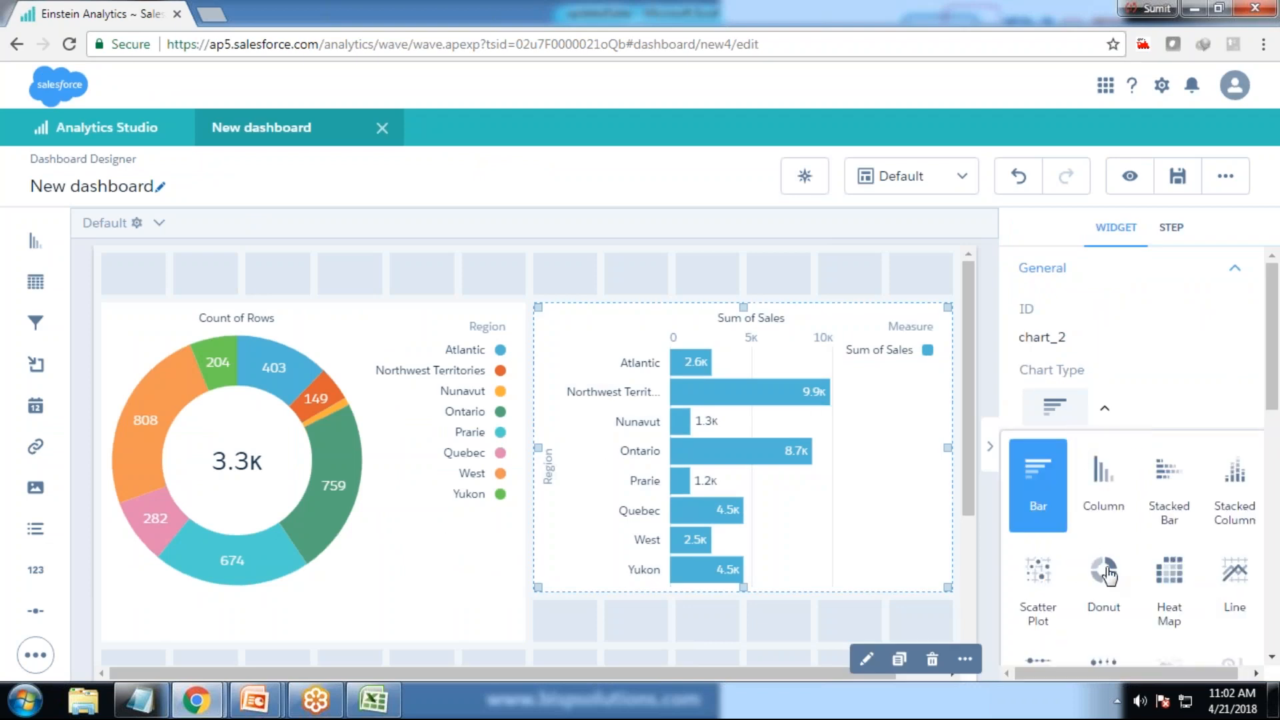
pyautogui.click(1105, 572)
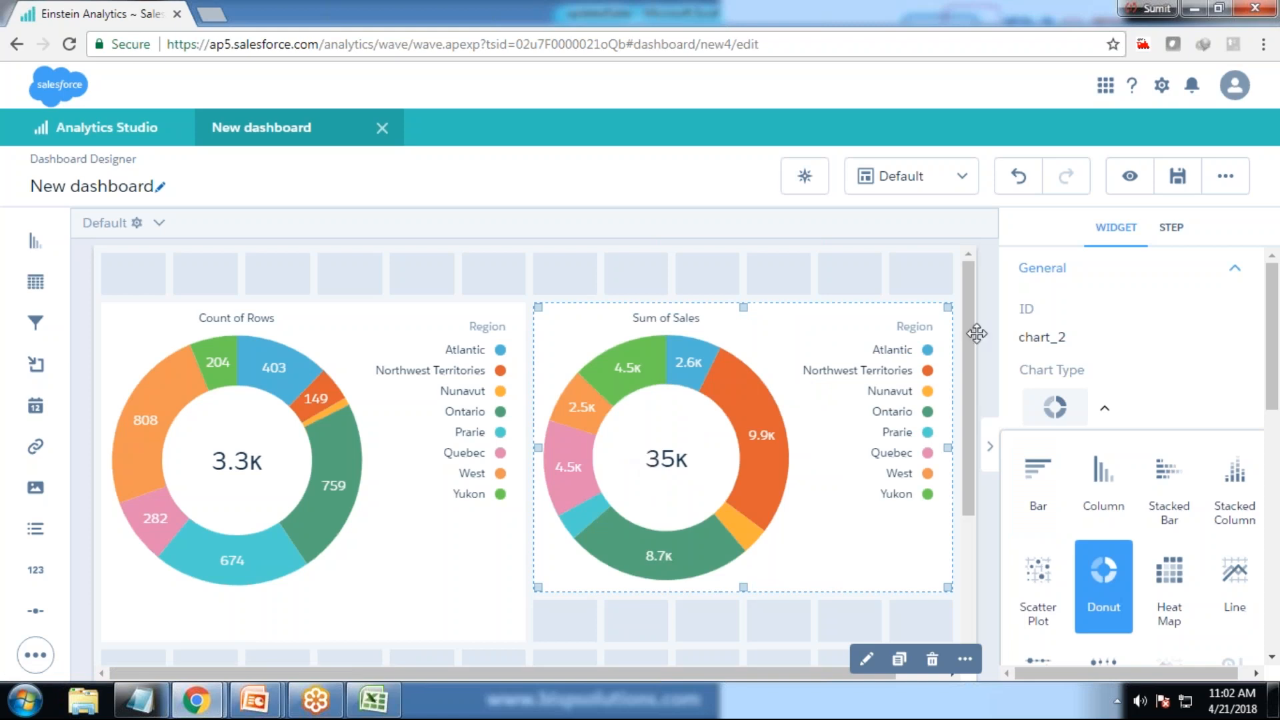
# Preview the new dashboard and test its filtering by selecting and clearing Ontario in the Count of Rows chart.
pyautogui.click(1129, 176)
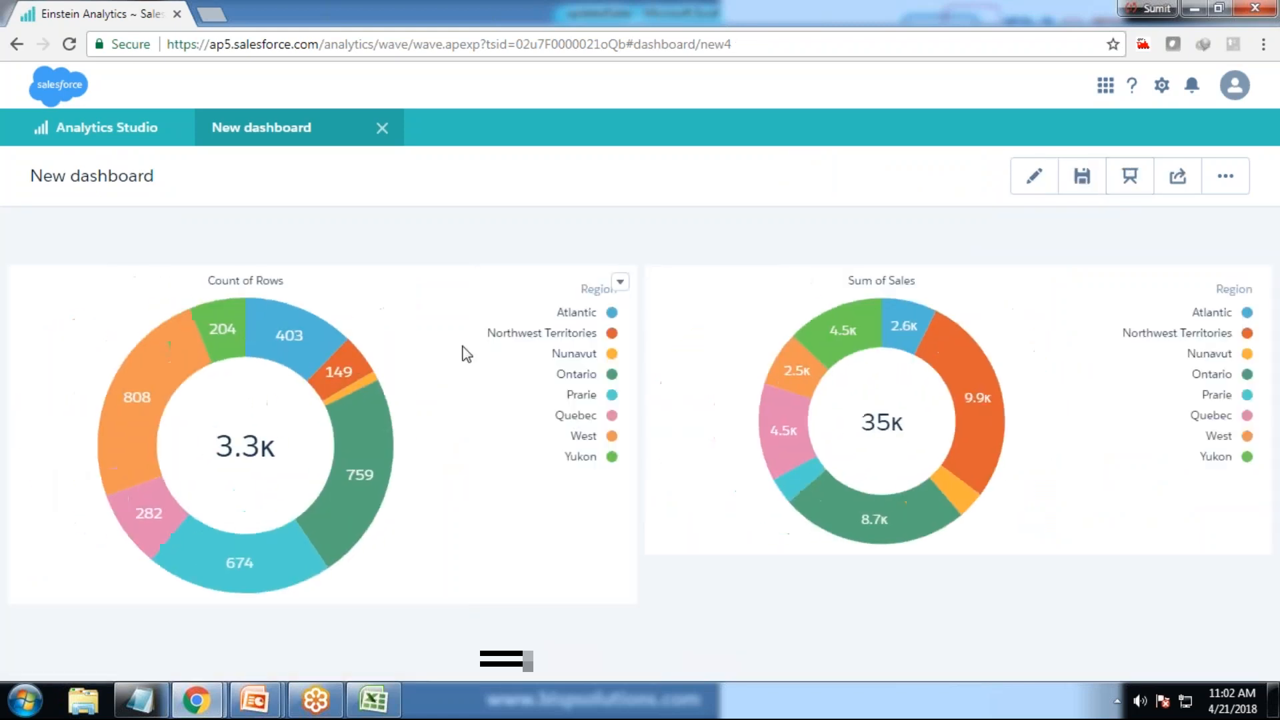
pyautogui.click(364, 483)
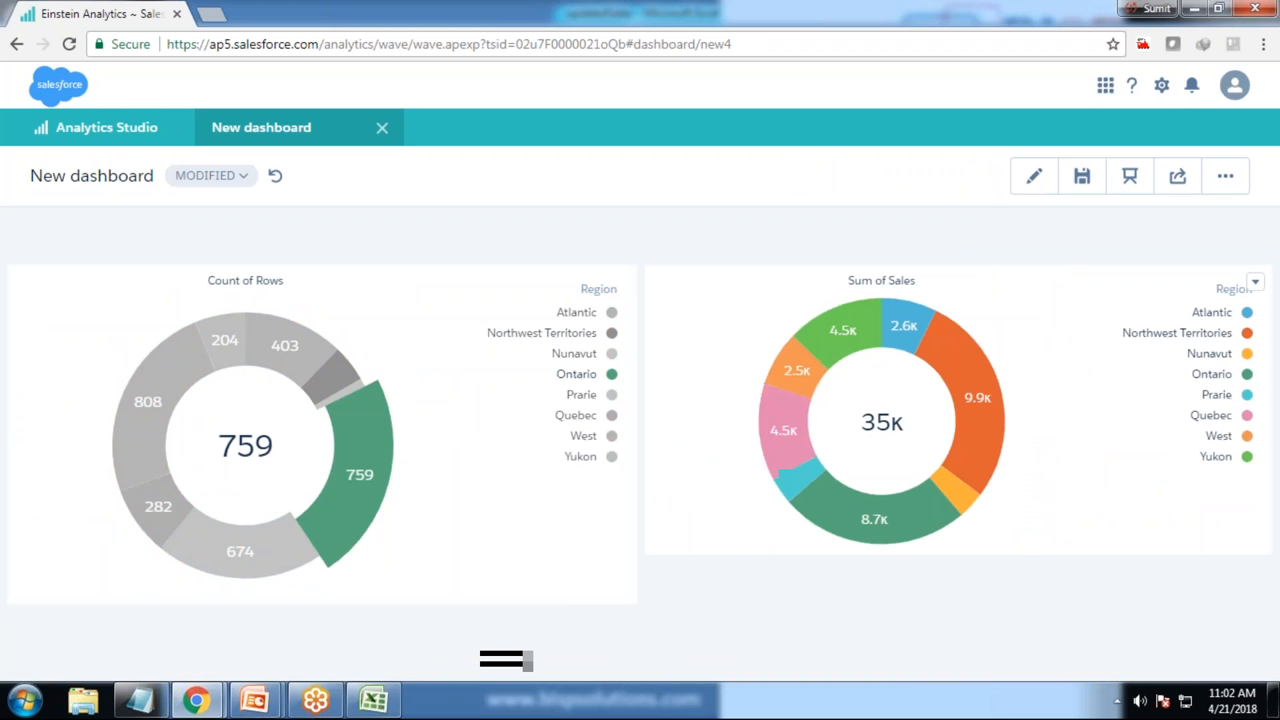
pyautogui.click(358, 424)
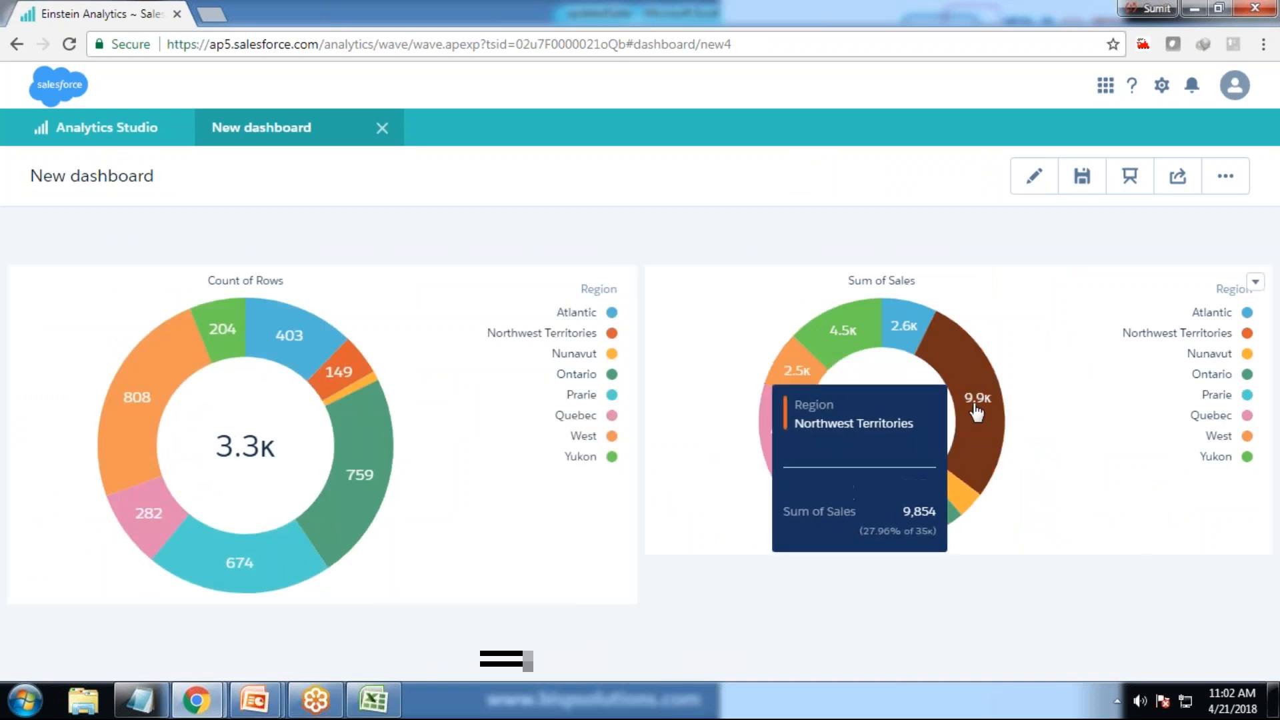
# Test filtering from the Sum of Sales chart by selecting and clearing Ontario, and return to editing the dashboard.
pyautogui.click(875, 543)
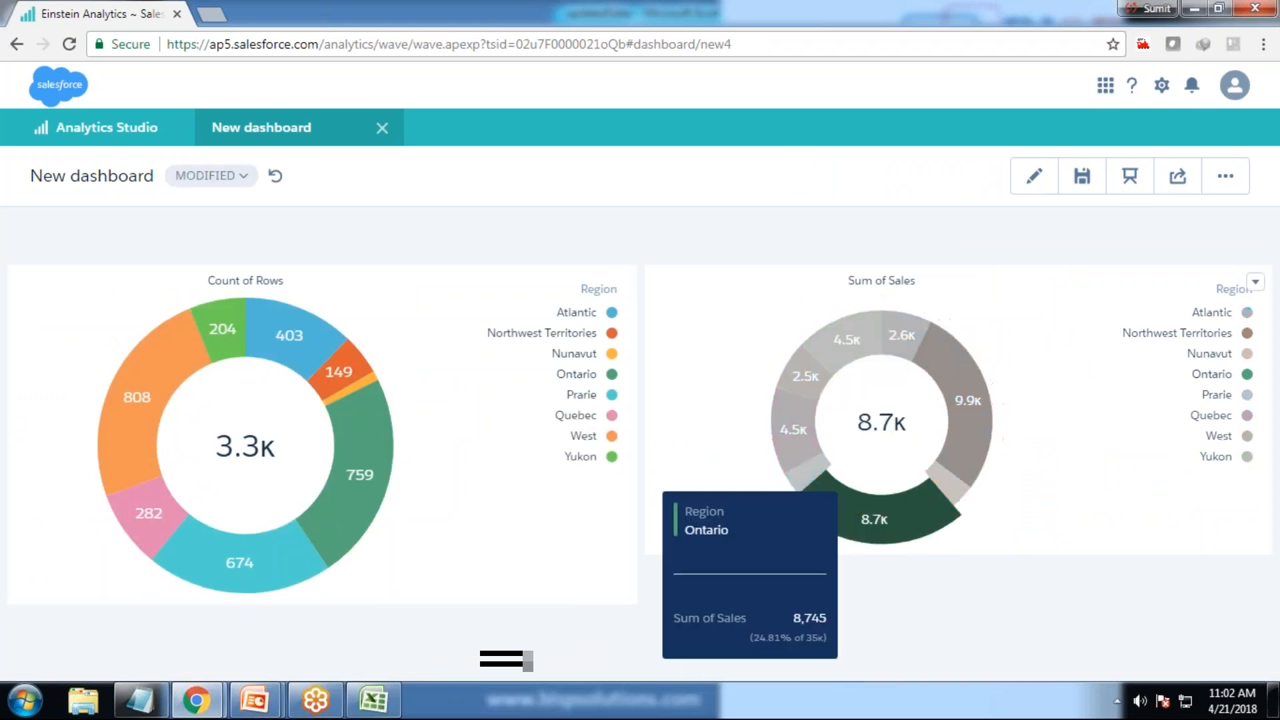
pyautogui.click(874, 526)
pyautogui.click(1034, 176)
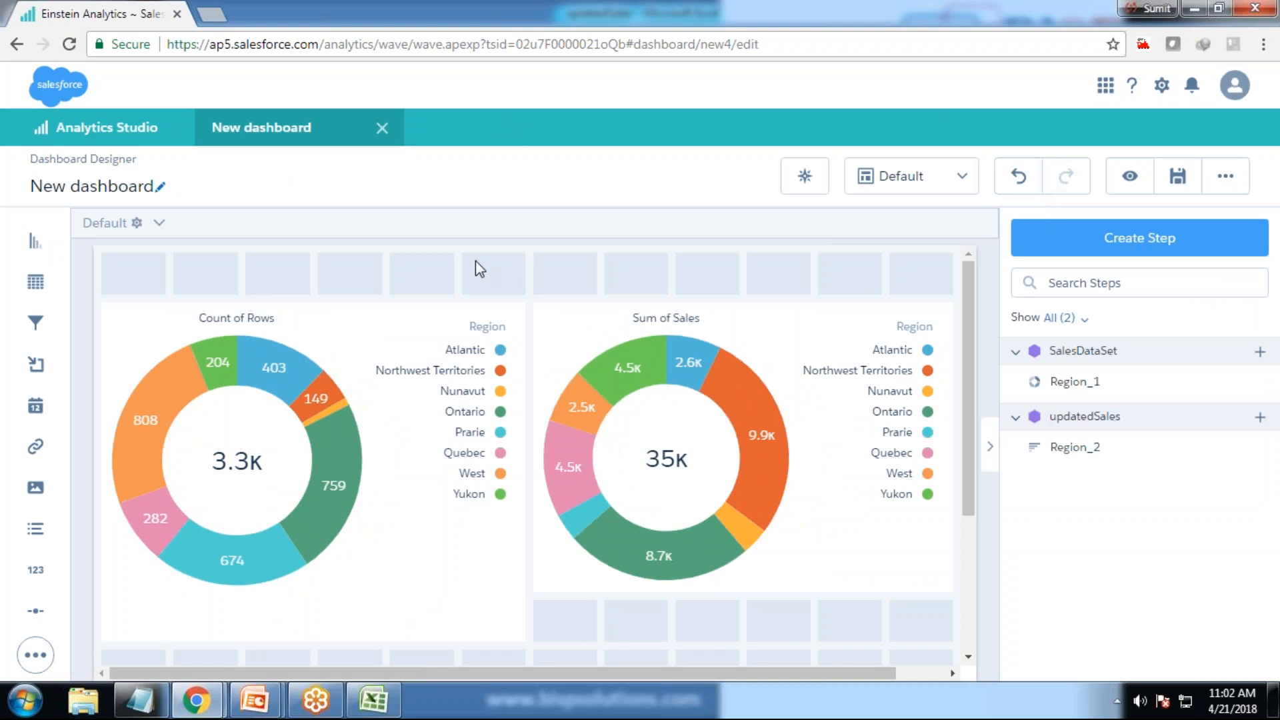
# Open the dashboard's JSON, collapse the Region_2 and Region_1 steps, and enlarge the page to 125%.
pyautogui.hotkey('ctrl', 'e')
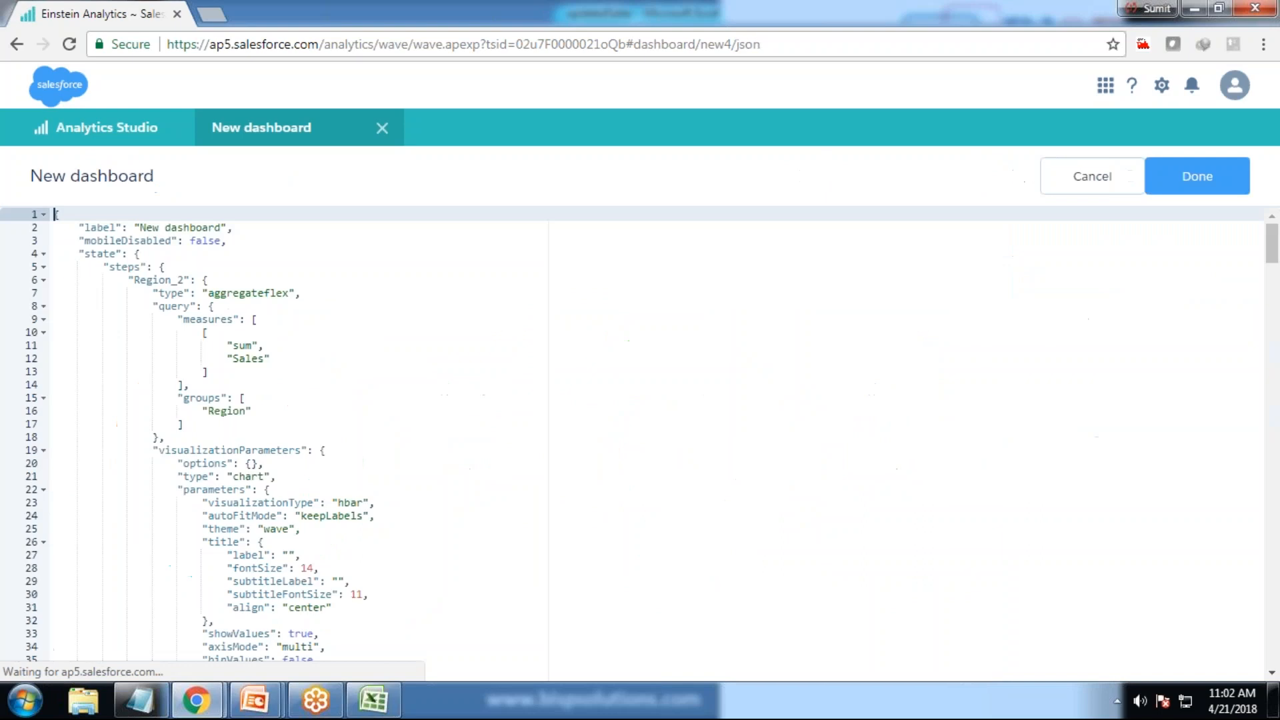
pyautogui.click(43, 280)
pyautogui.click(43, 292)
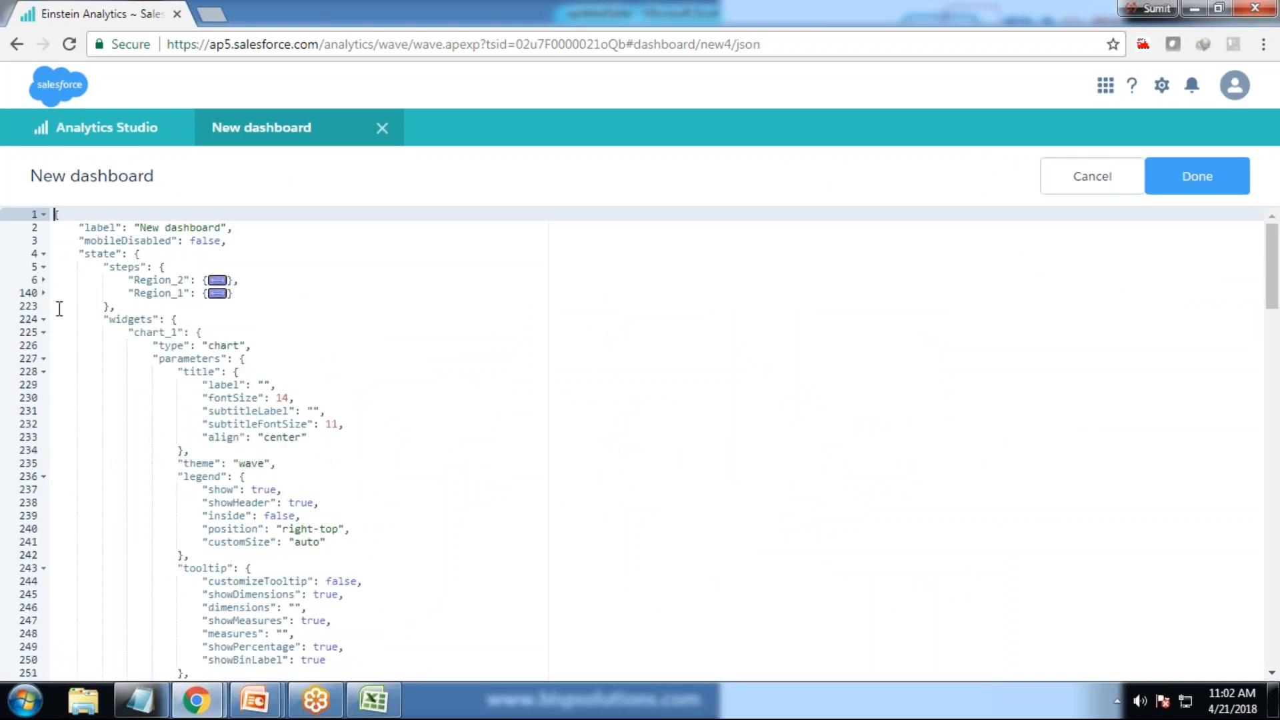
pyautogui.hotkey('ctrl', '+')
pyautogui.hotkey('ctrl', '+')
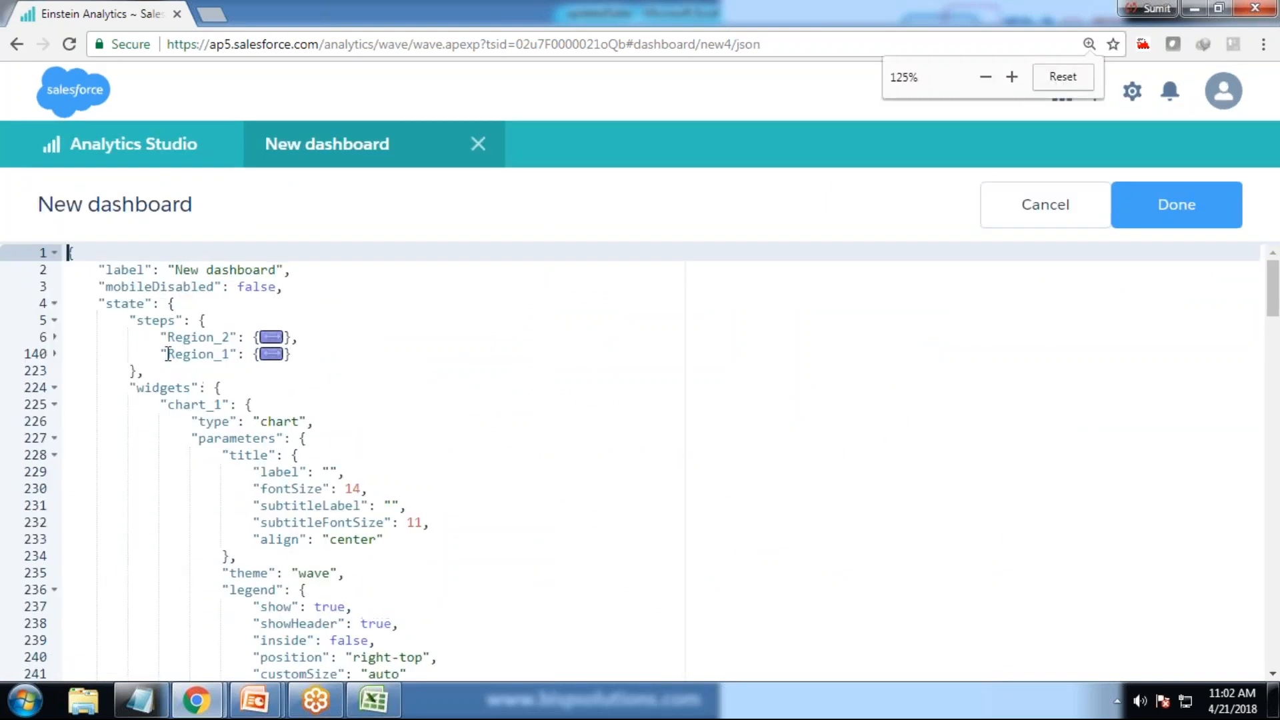
# Examine the Region_1 step's JSON, including its dataset, measures and grouping field.
pyautogui.moveTo(168, 337); pyautogui.dragTo(199, 353)
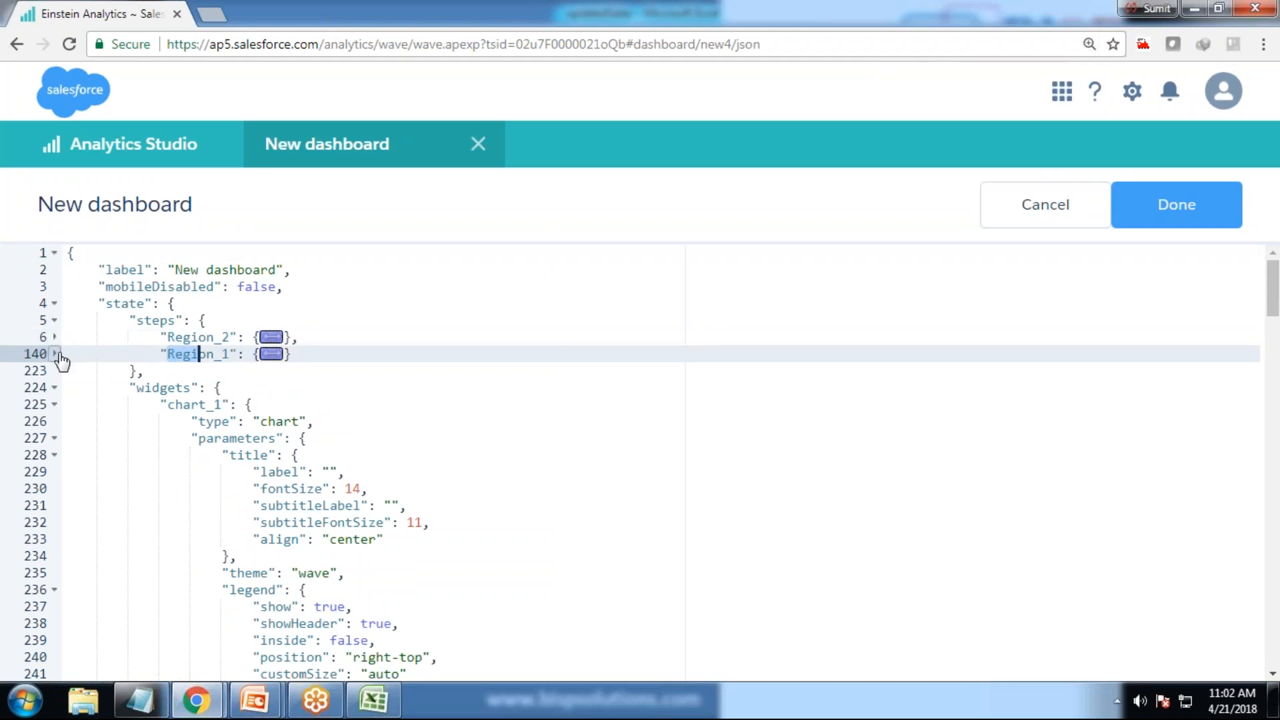
pyautogui.click(55, 353)
pyautogui.scroll(-12, 234, 491)
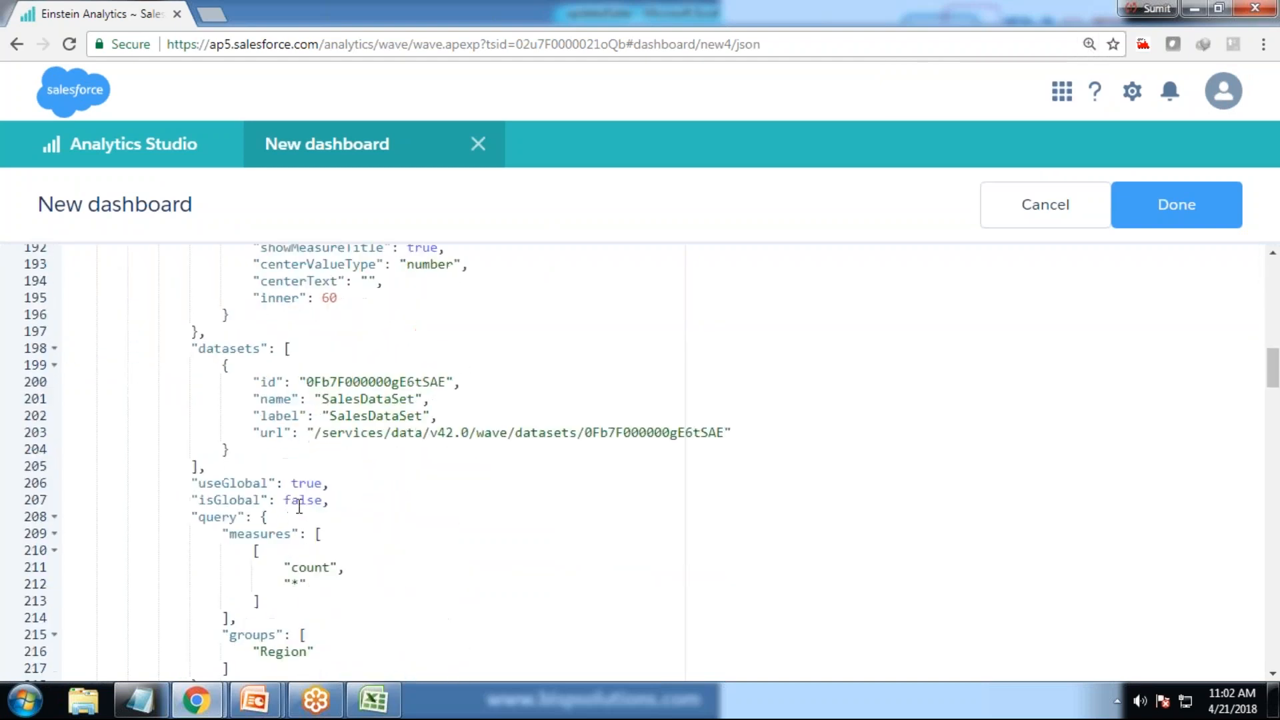
pyautogui.scroll(2, 331, 480)
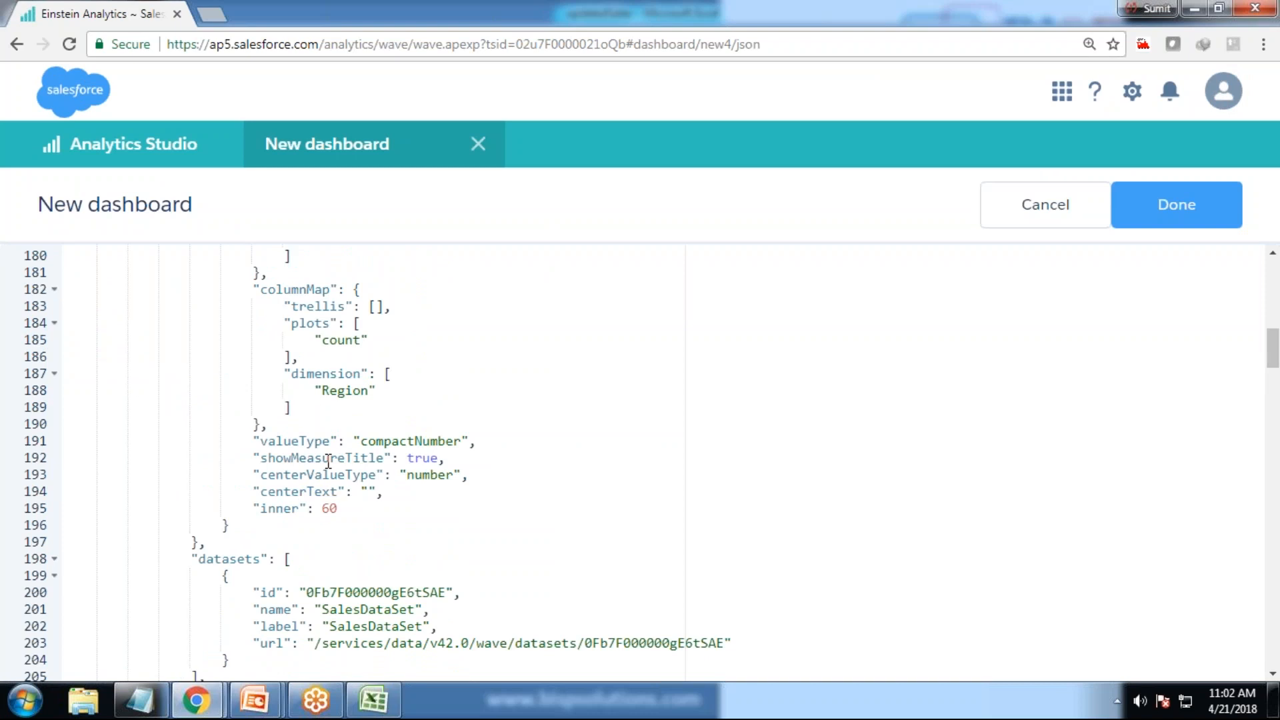
pyautogui.scroll(-7, 347, 520)
pyautogui.doubleClick(281, 510)
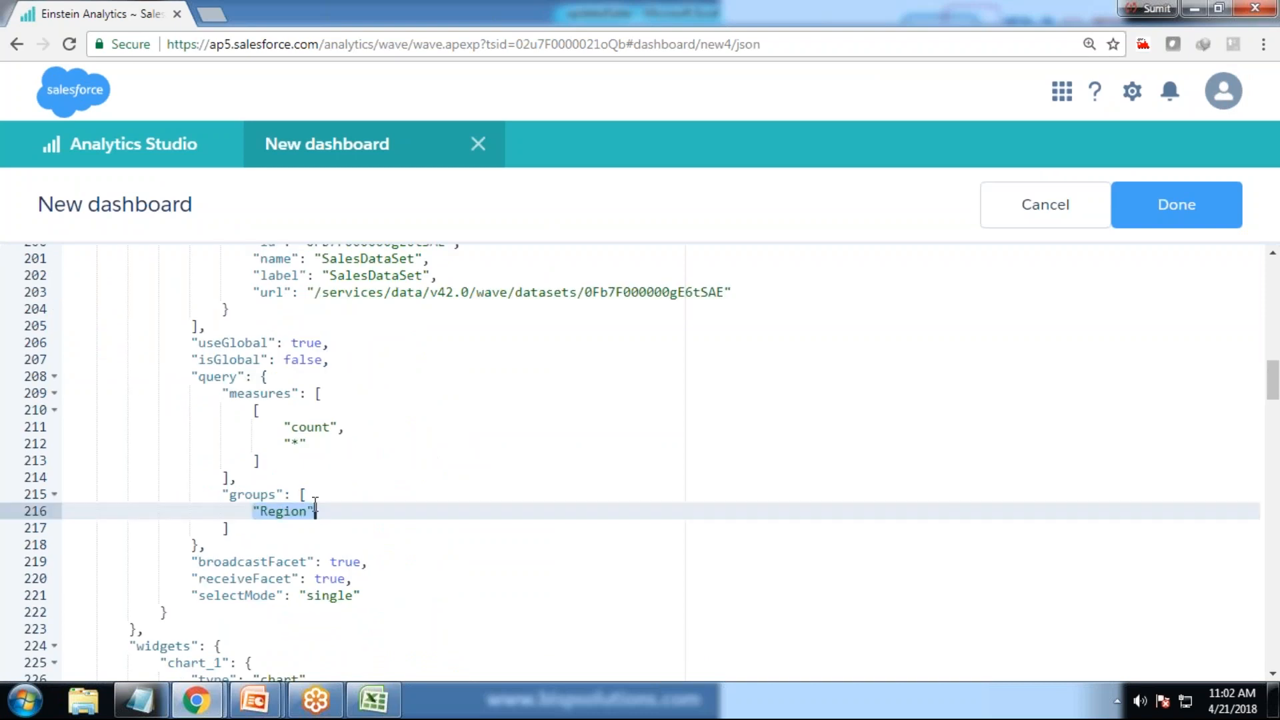
pyautogui.scroll(20, 320, 520)
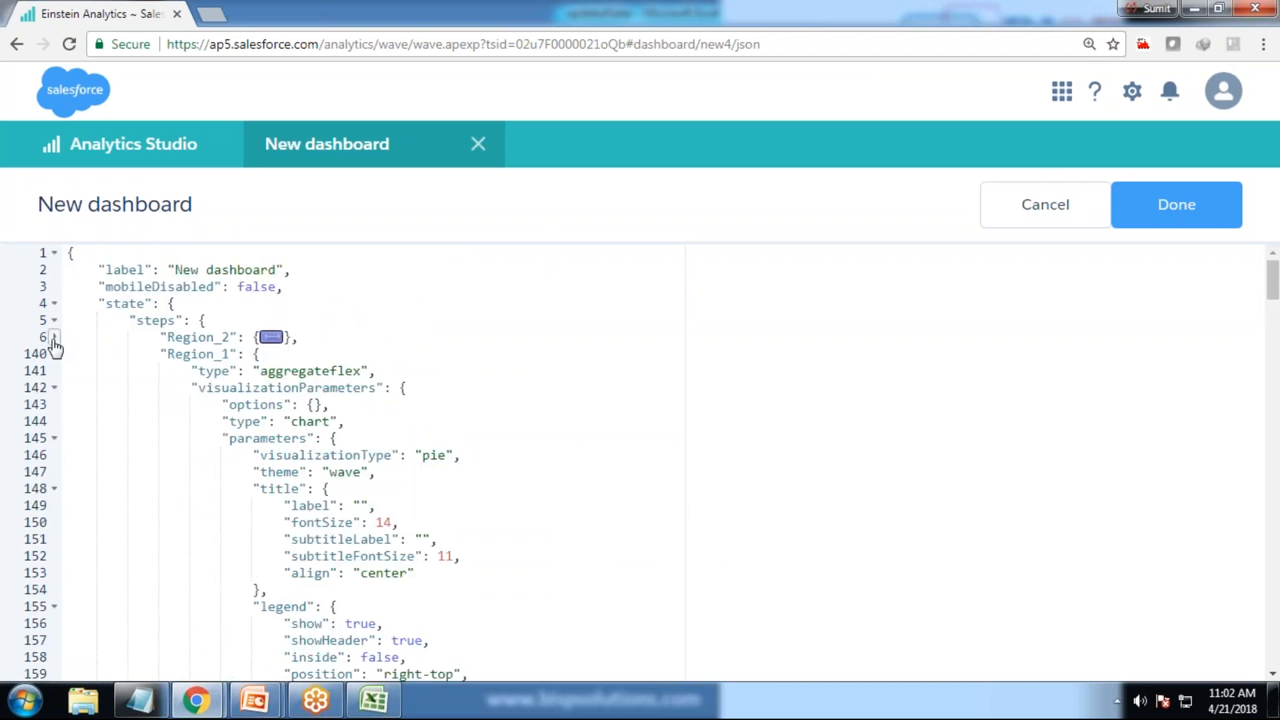
# Add a "filters" array after the groups in the Region_2 query, with "Region" as the filtered field.
pyautogui.click(54, 336)
pyautogui.click(245, 521)
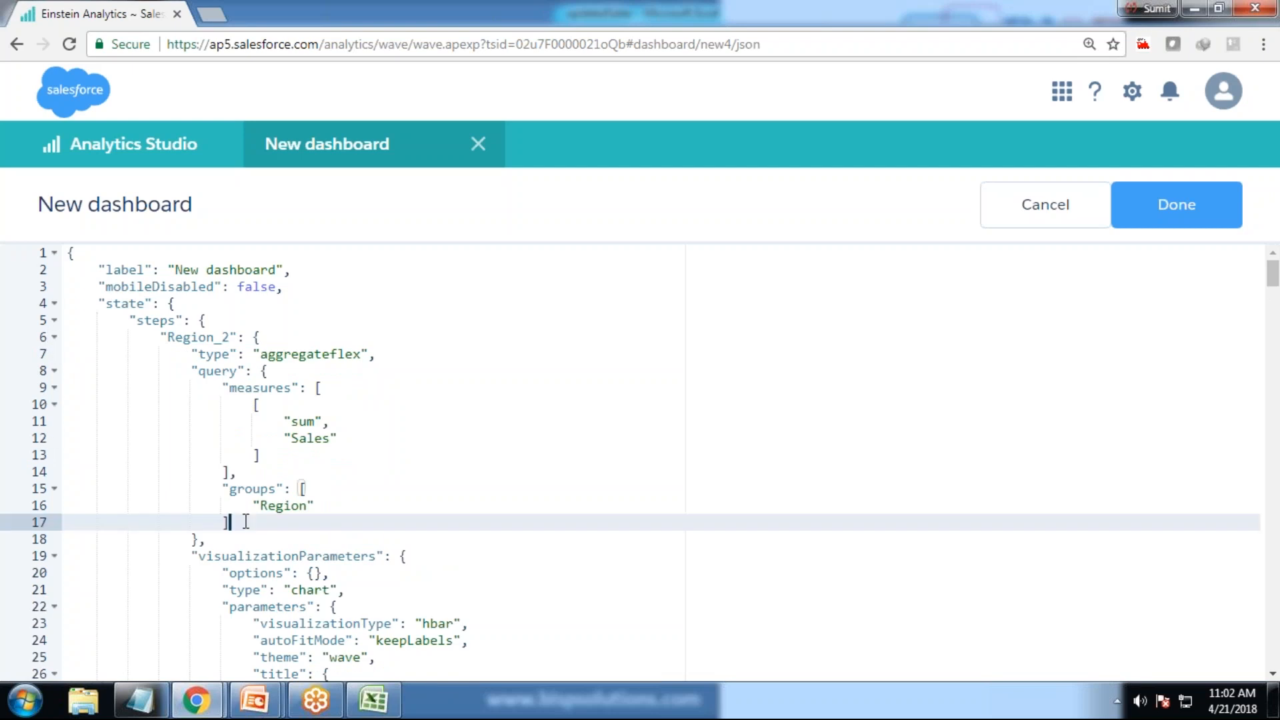
pyautogui.press('Return')
pyautogui.write('"filters":[[')
pyautogui.press('Return')
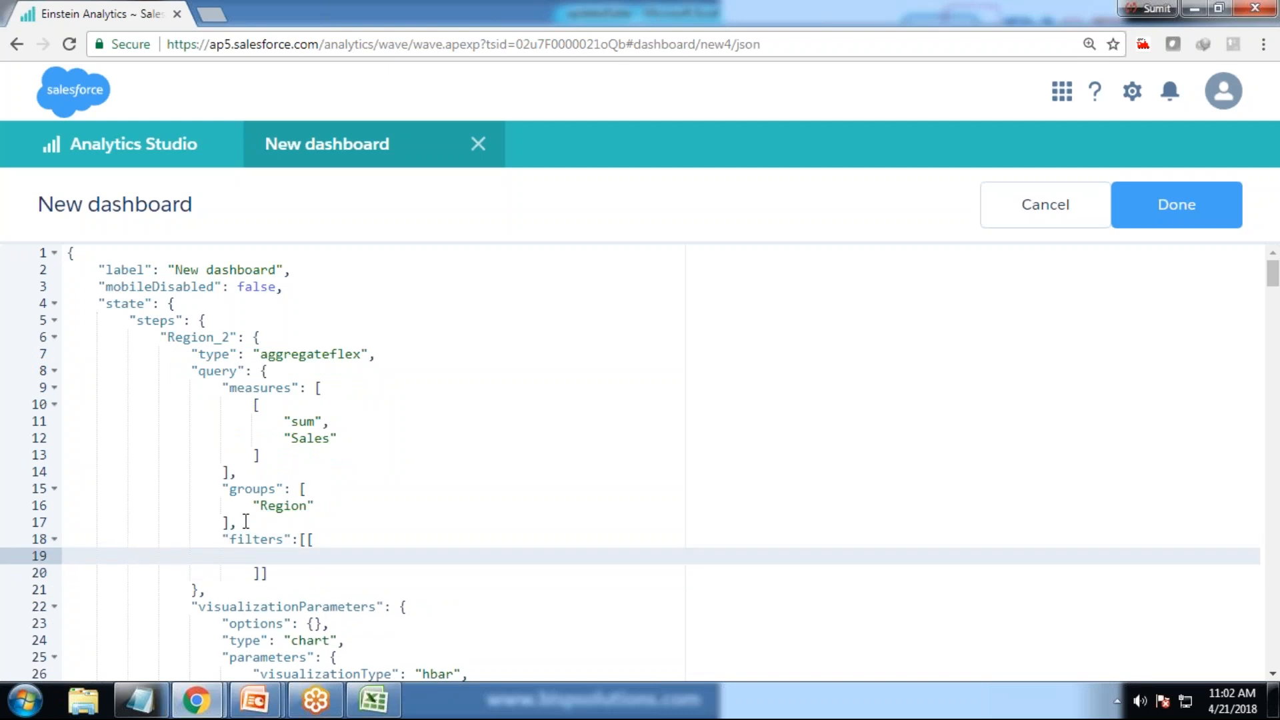
pyautogui.write('"Region",')
pyautogui.press('Return')
pyautogui.write('"')
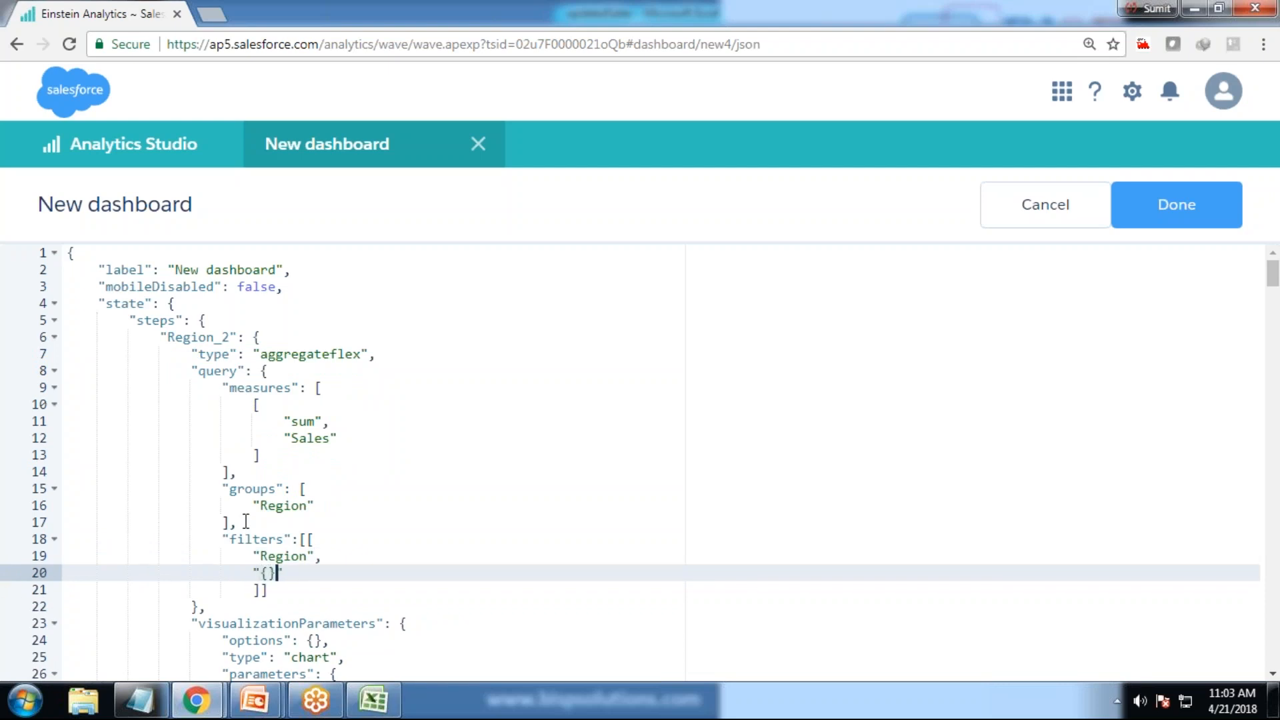
# Enter the binding expression {{column().asObject()}} as the value of the Region_2 filter.
pyautogui.write('{{}')
pyautogui.press('Left')
pyautogui.write('co')
pyautogui.write('lumn')
pyautogui.write('()')
pyautogui.write('.asObject')
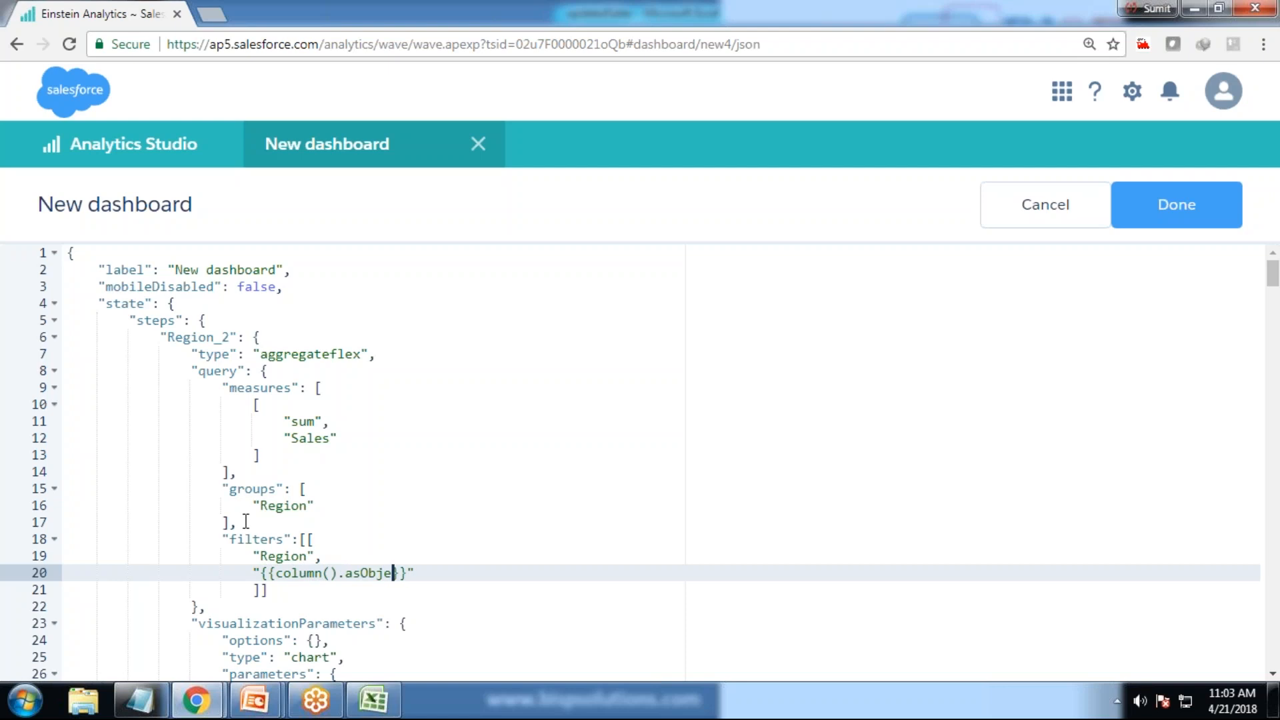
pyautogui.write('()')
# Copy the Region_1 step name and insert Region_1.selection as the argument of the Region_2 filter's column function.
pyautogui.hotkey('ctrl', '+')
pyautogui.click(389, 514)
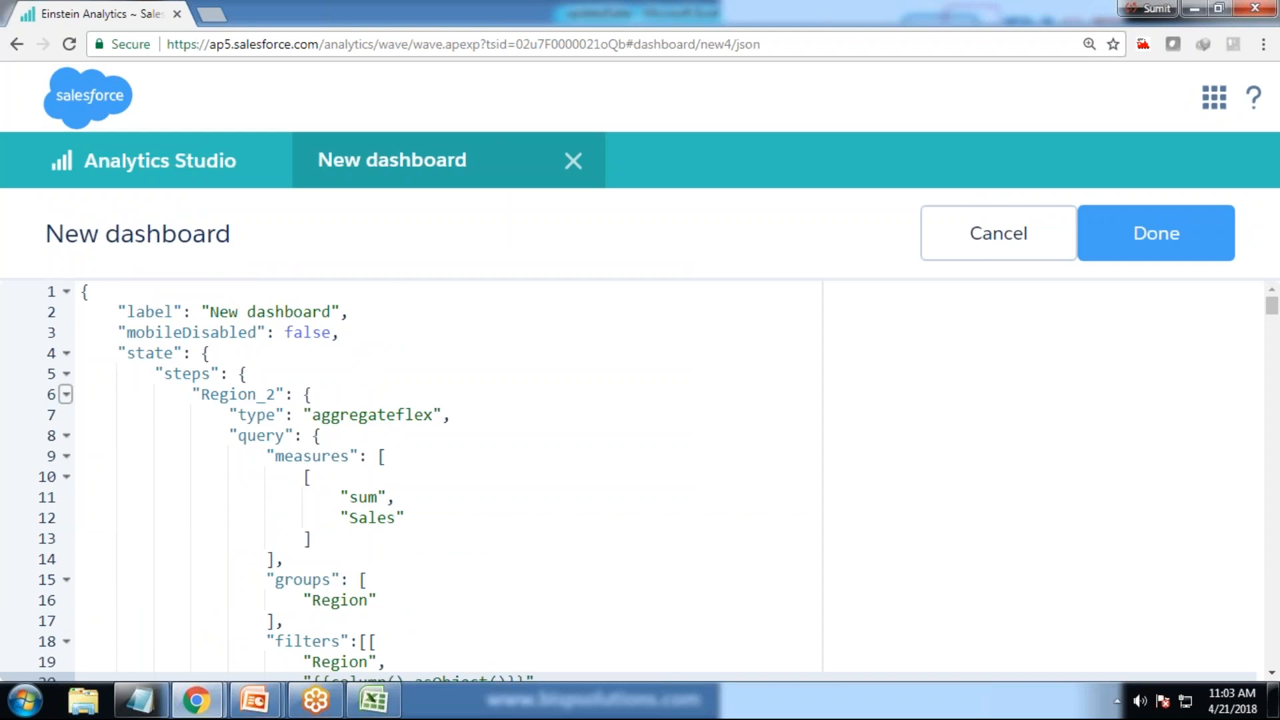
pyautogui.click(65, 394)
pyautogui.moveTo(209, 415); pyautogui.dragTo(275, 415)
pyautogui.hotkey('ctrl', 'c')
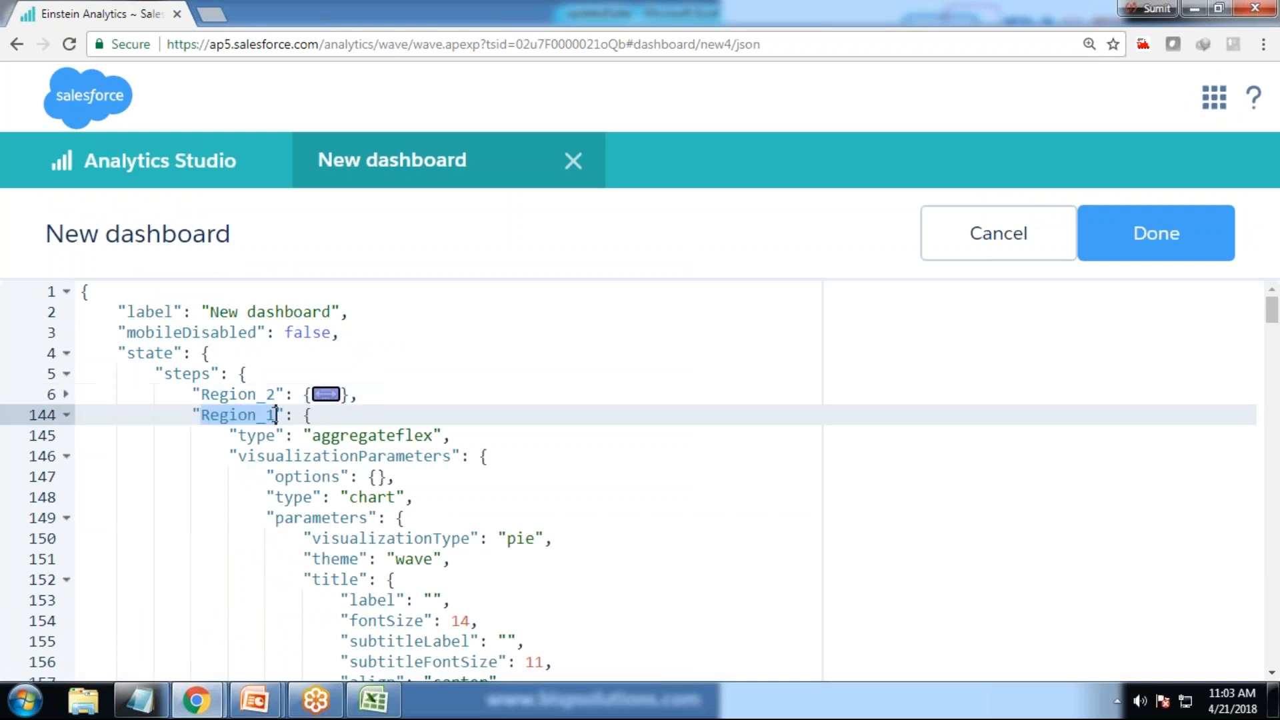
pyautogui.click(65, 394)
pyautogui.scroll(-4, 69, 400)
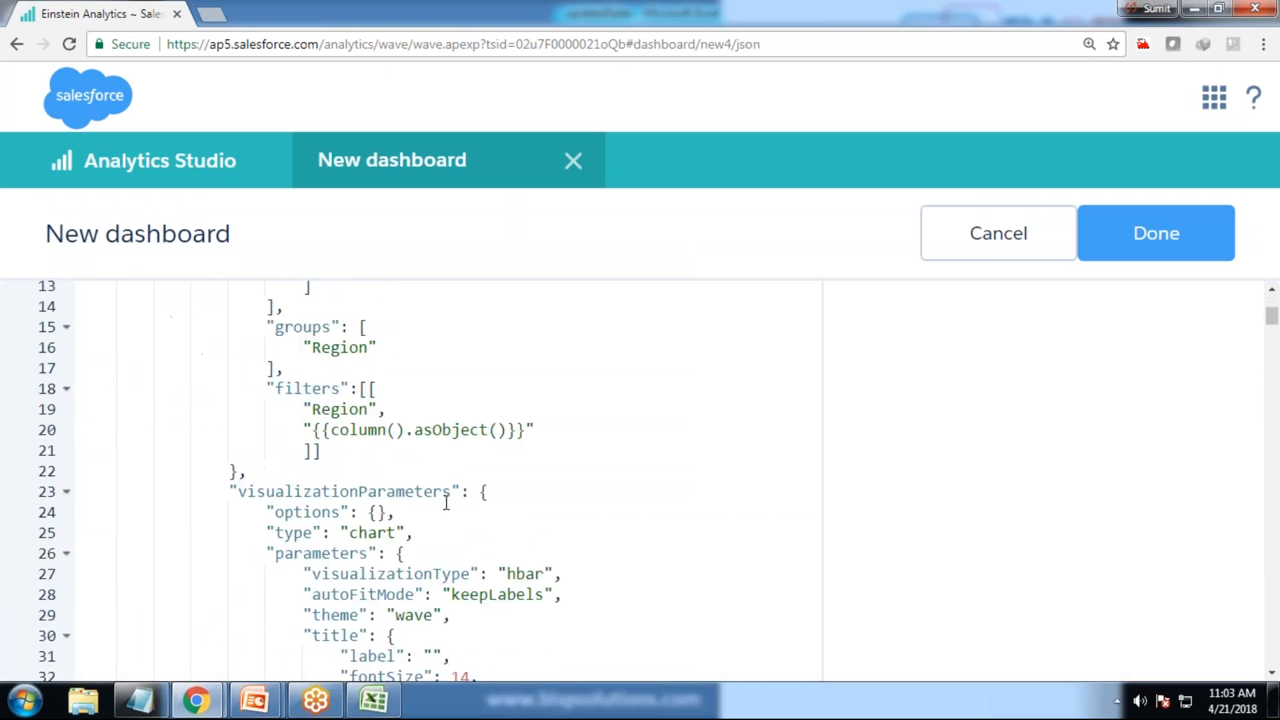
pyautogui.click(398, 429)
pyautogui.hotkey('ctrl', 'v')
pyautogui.write('.selection')
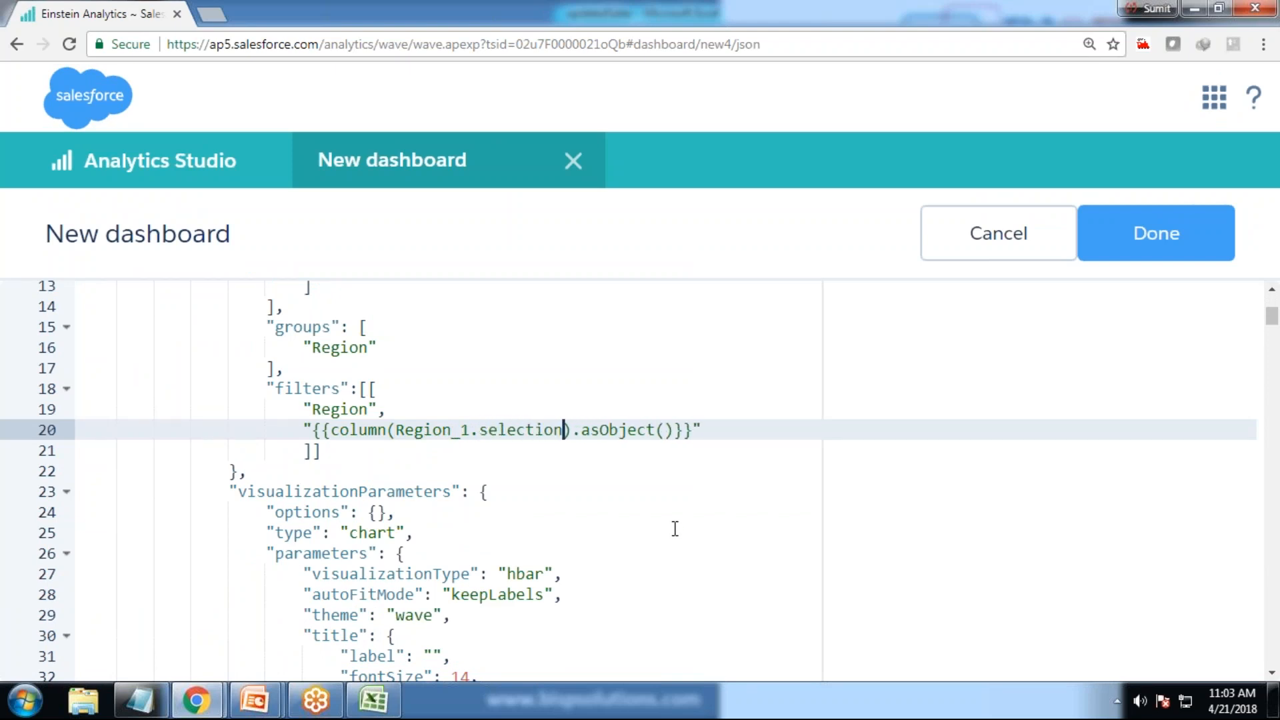
# Add [\"Region\"] as the second argument of the column function in the Region_2 filter.
pyautogui.write(',[')
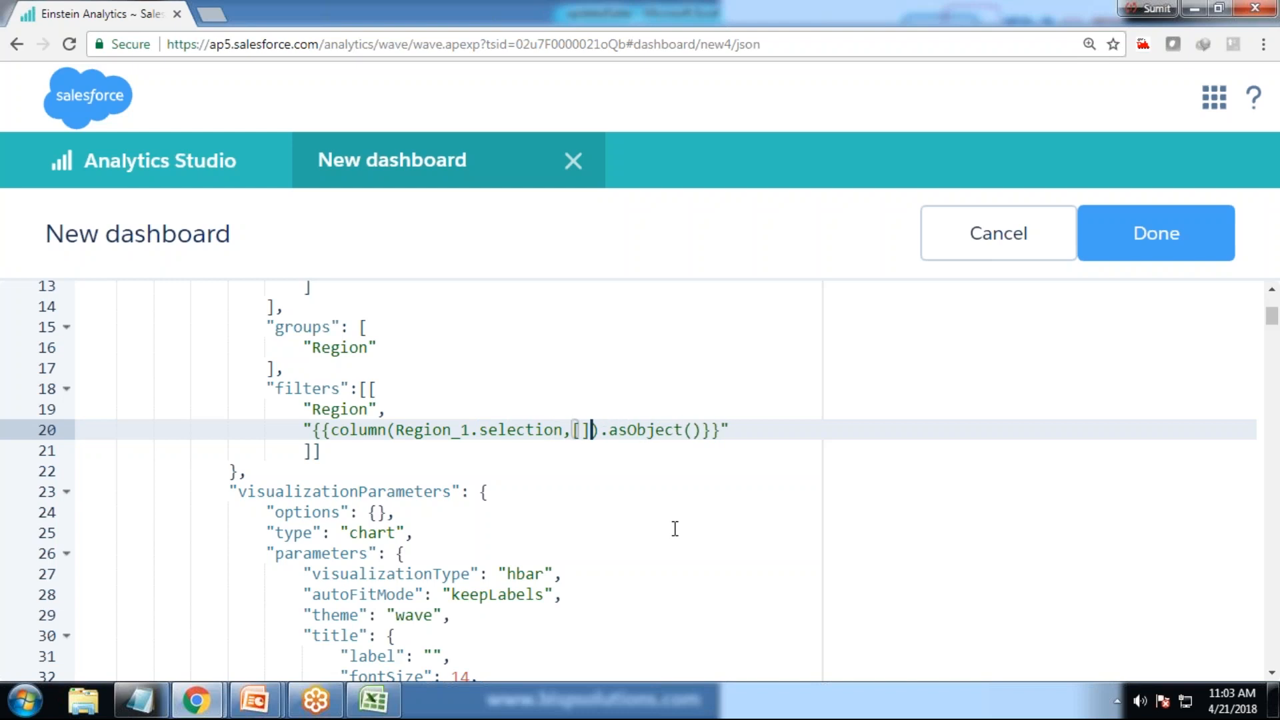
pyautogui.write('\\"')
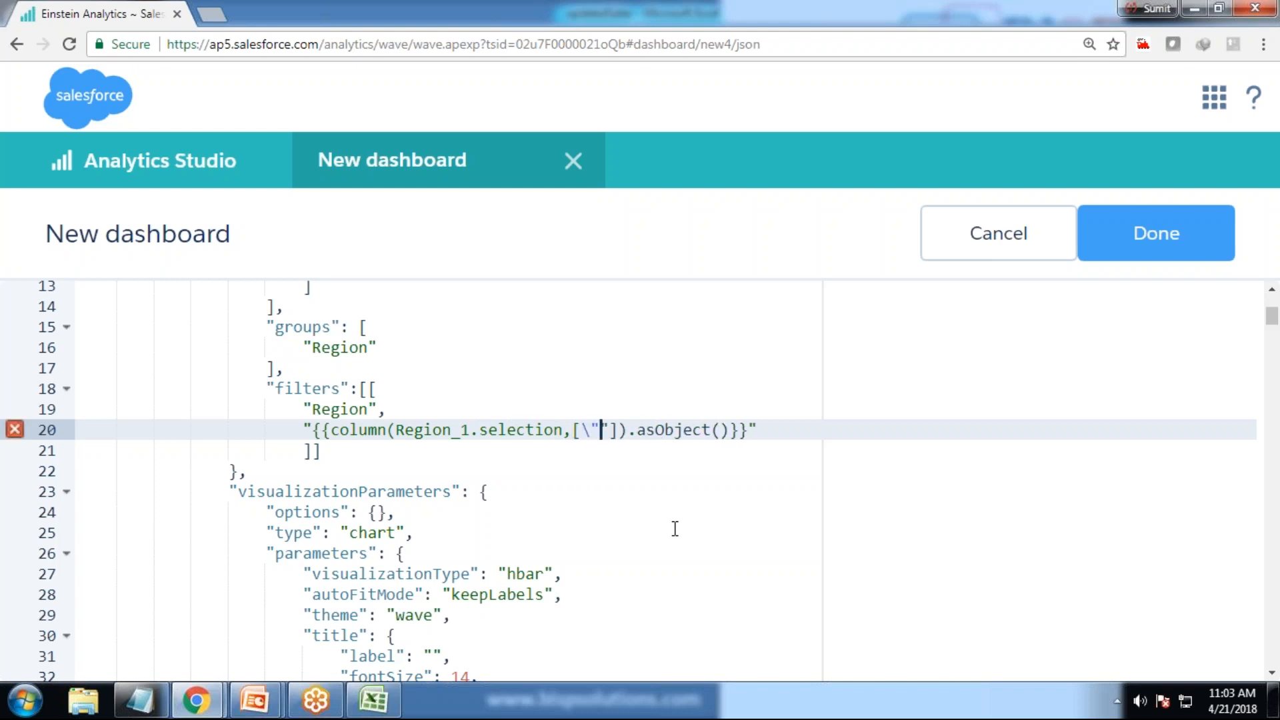
pyautogui.write('\\')
pyautogui.press('Left')
pyautogui.write('Region')
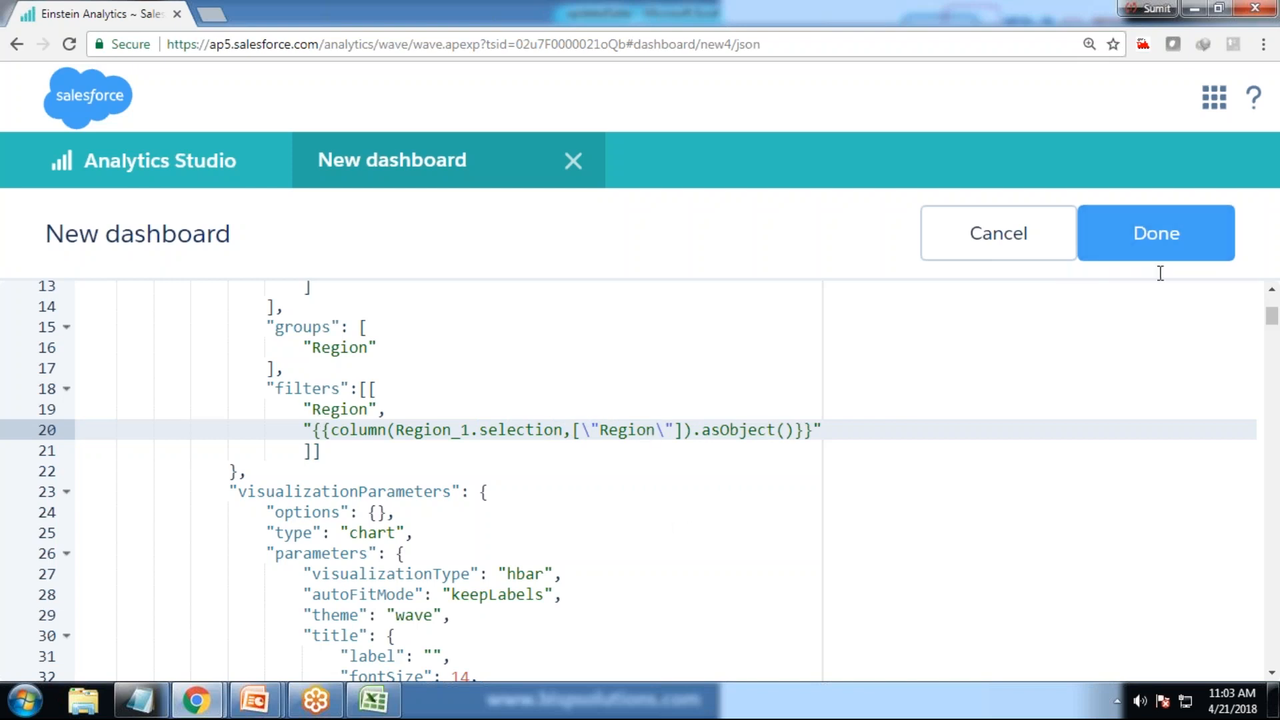
# Apply the JSON changes, preview the dashboard, and test the binding by selecting West in the Count of Rows chart.
pyautogui.click(1137, 243)
pyautogui.click(1054, 233)
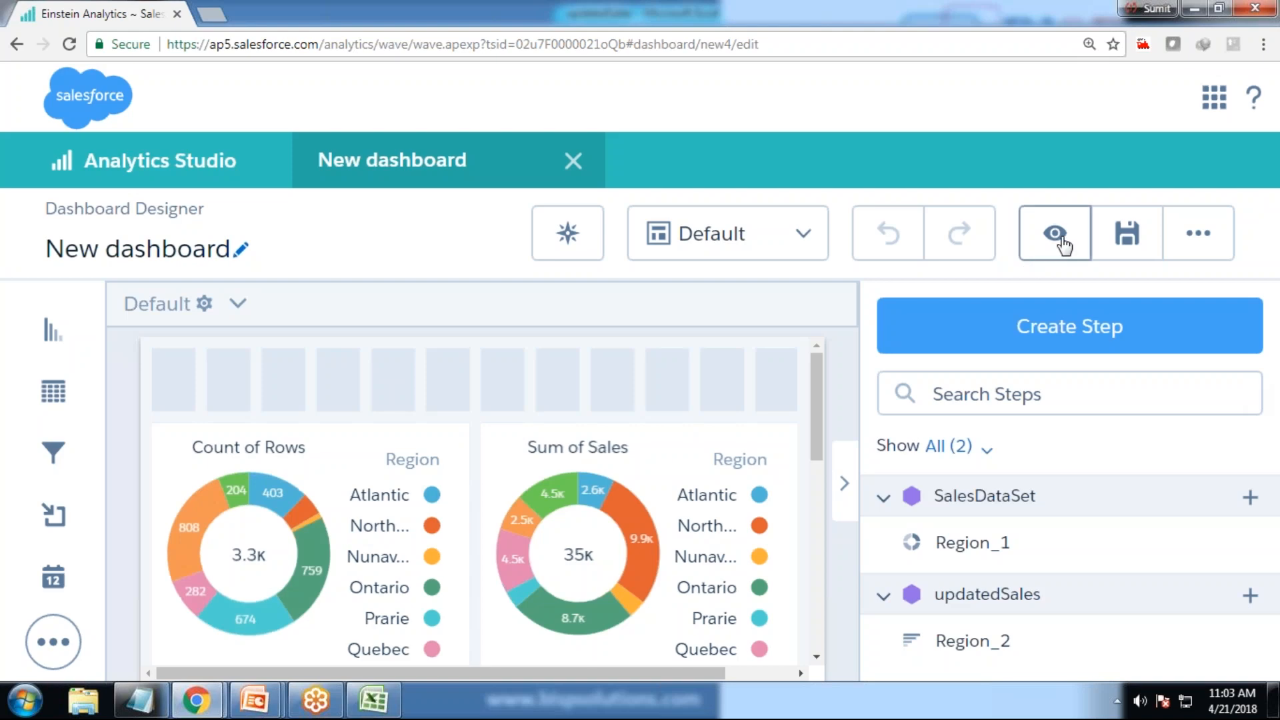
pyautogui.scroll(-3, 357, 450)
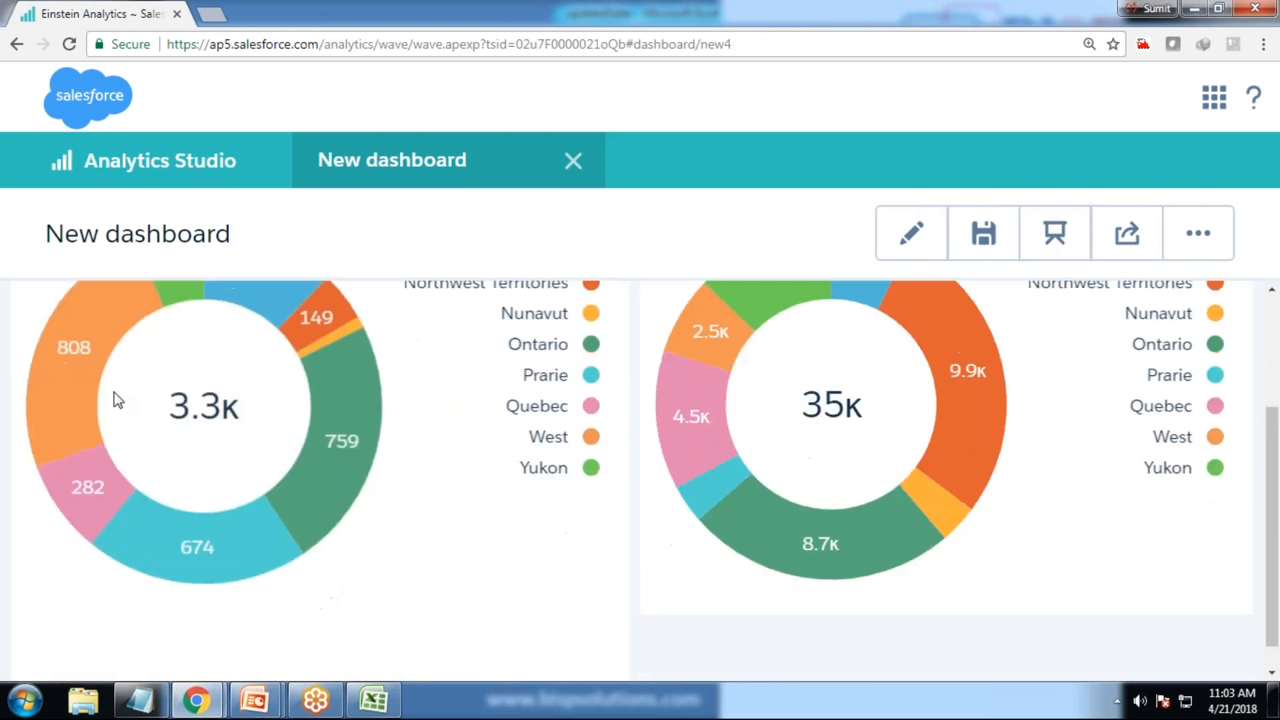
pyautogui.click(65, 372)
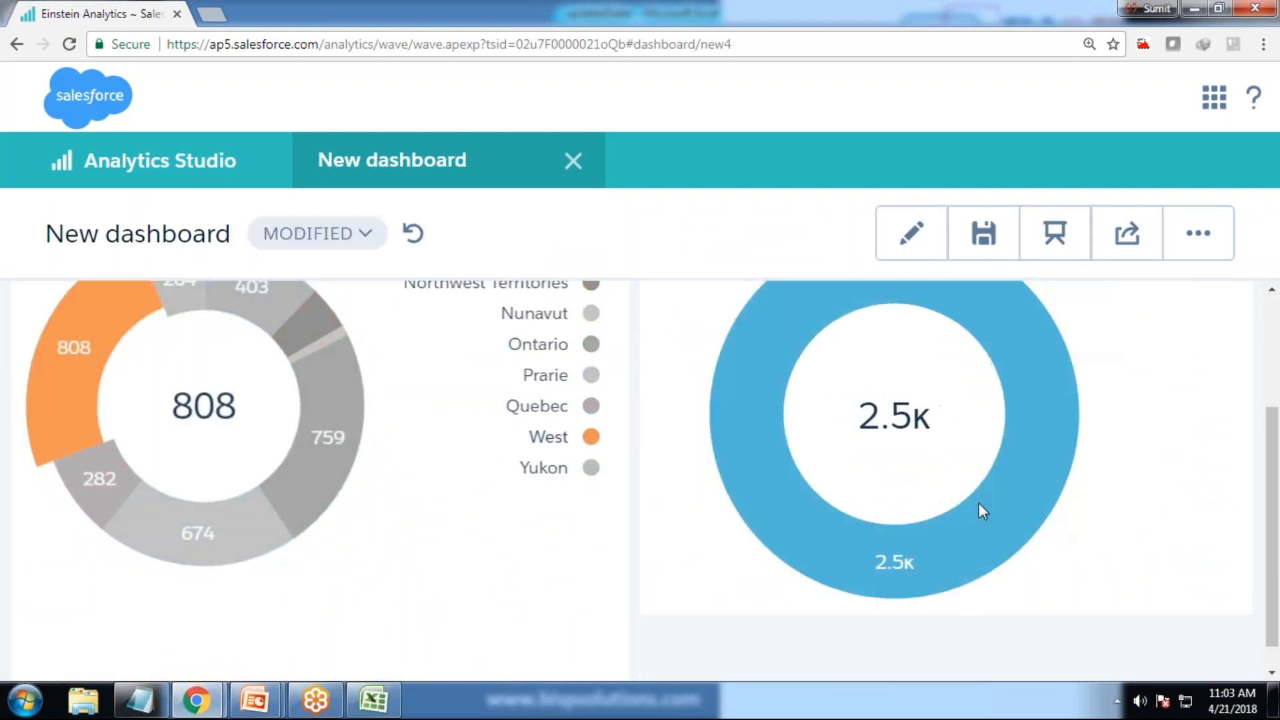
pyautogui.hotkey('ctrl', '-')
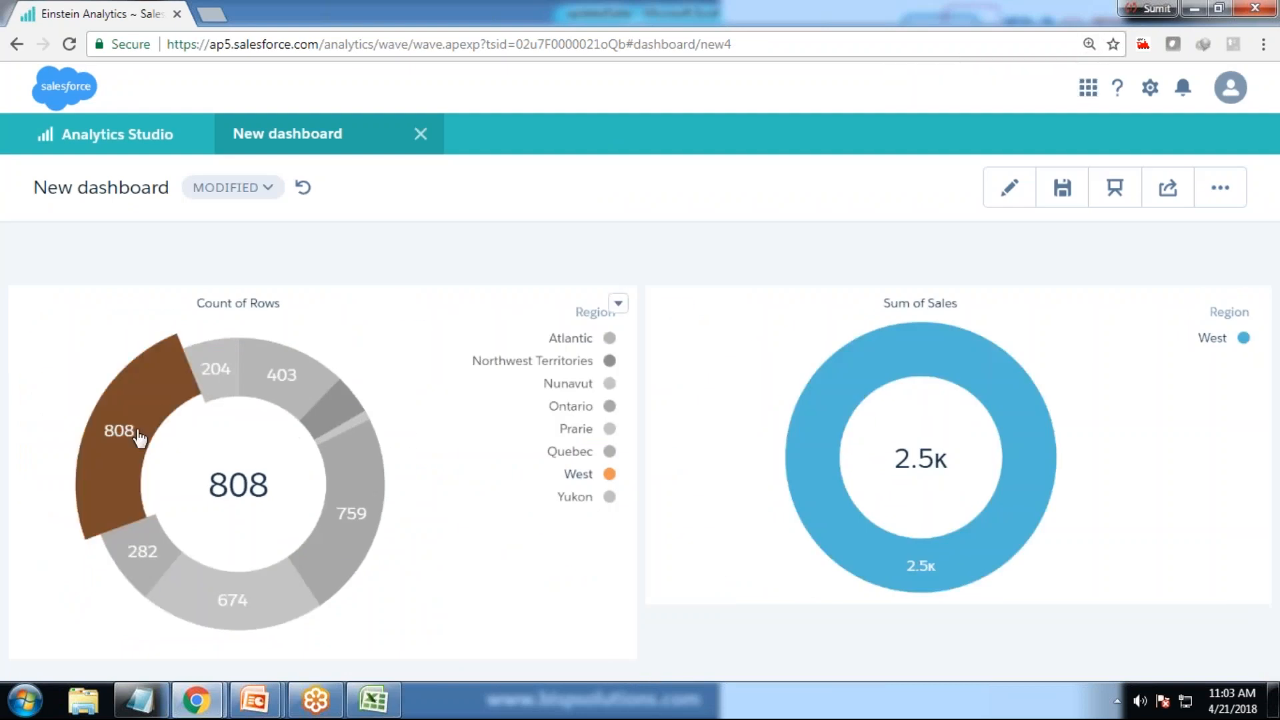
pyautogui.moveTo(138, 438)
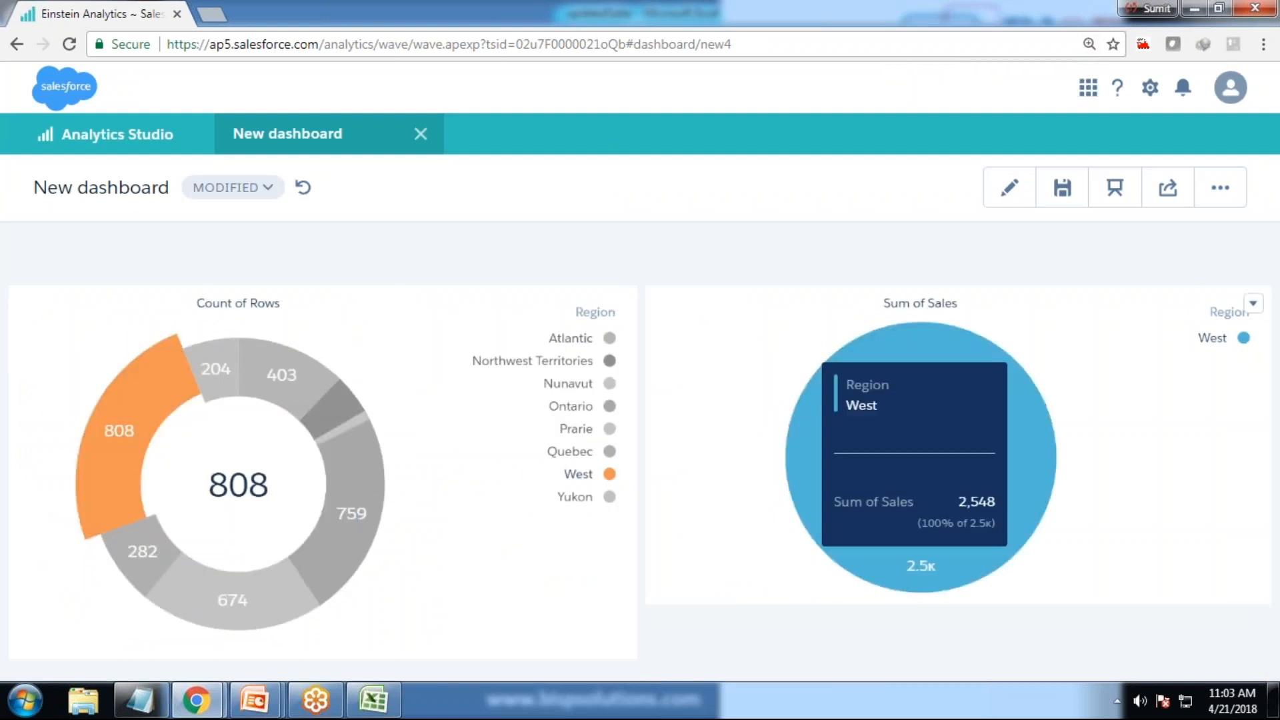
pyautogui.moveTo(901, 368)
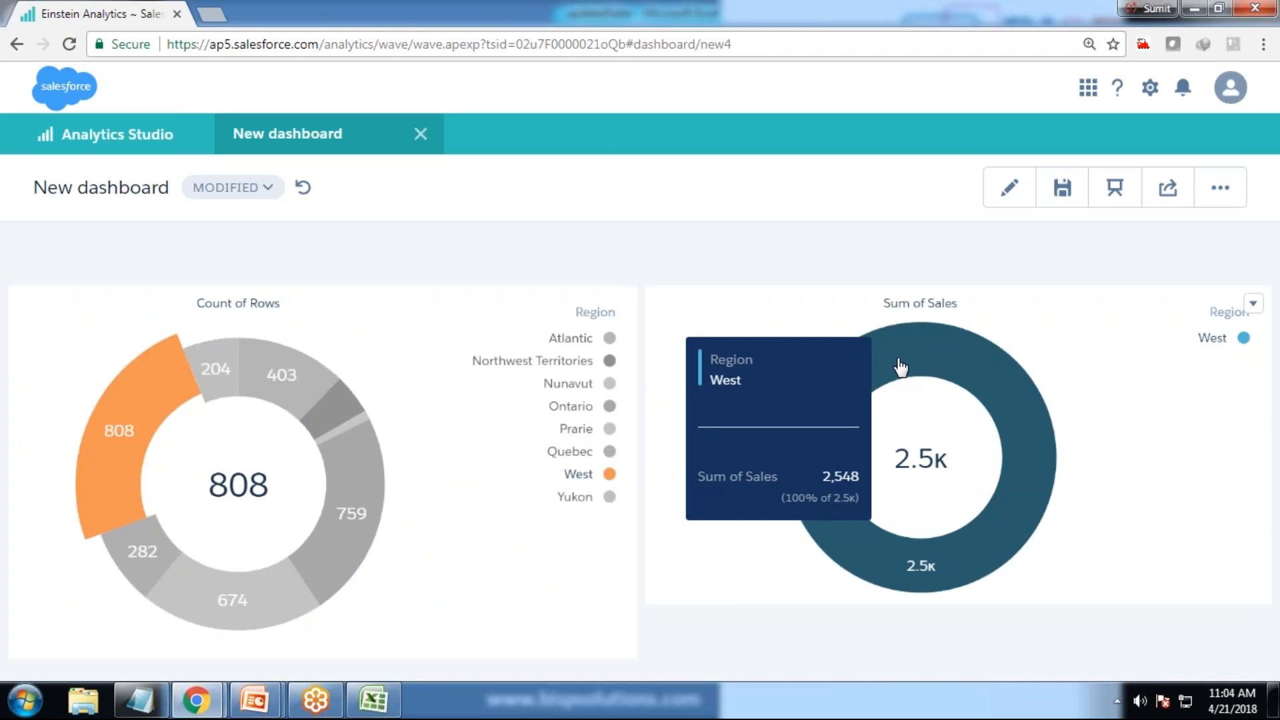
pyautogui.moveTo(186, 384)
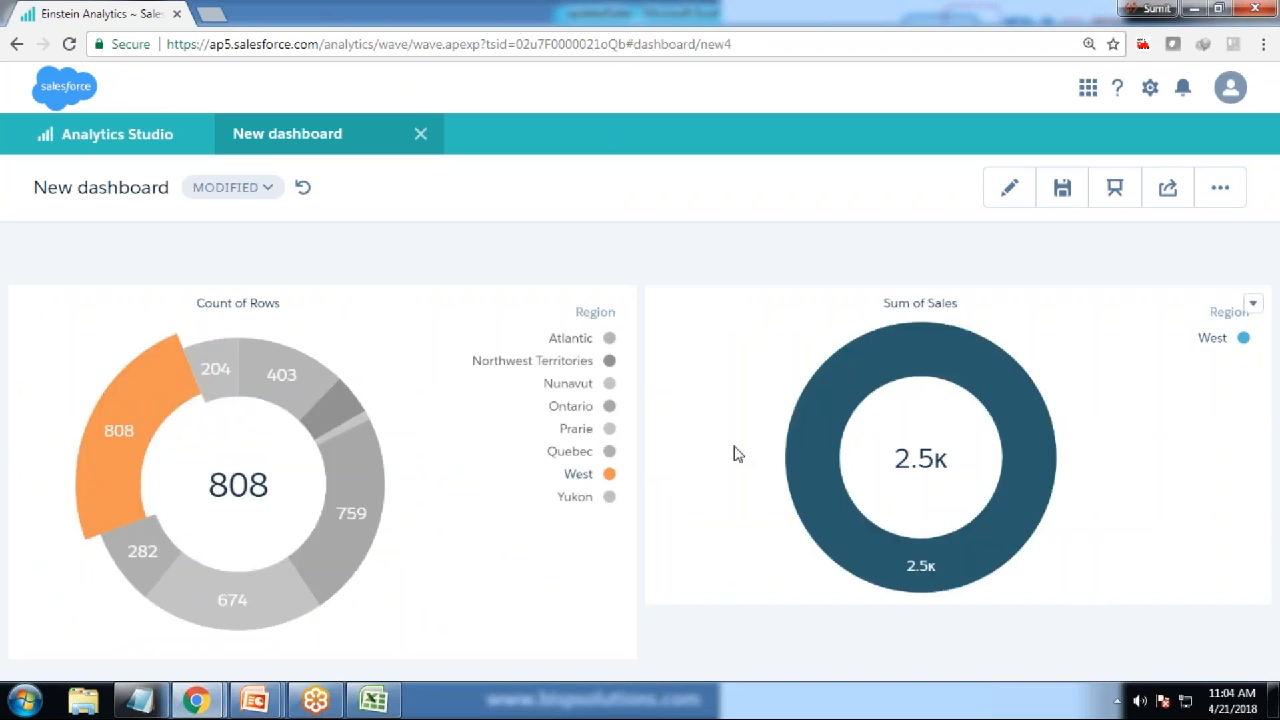
# Restart the preview, test selecting and clearing Northwest Territories in the Sum of Sales chart, and return to editing.
pyautogui.click(1008, 187)
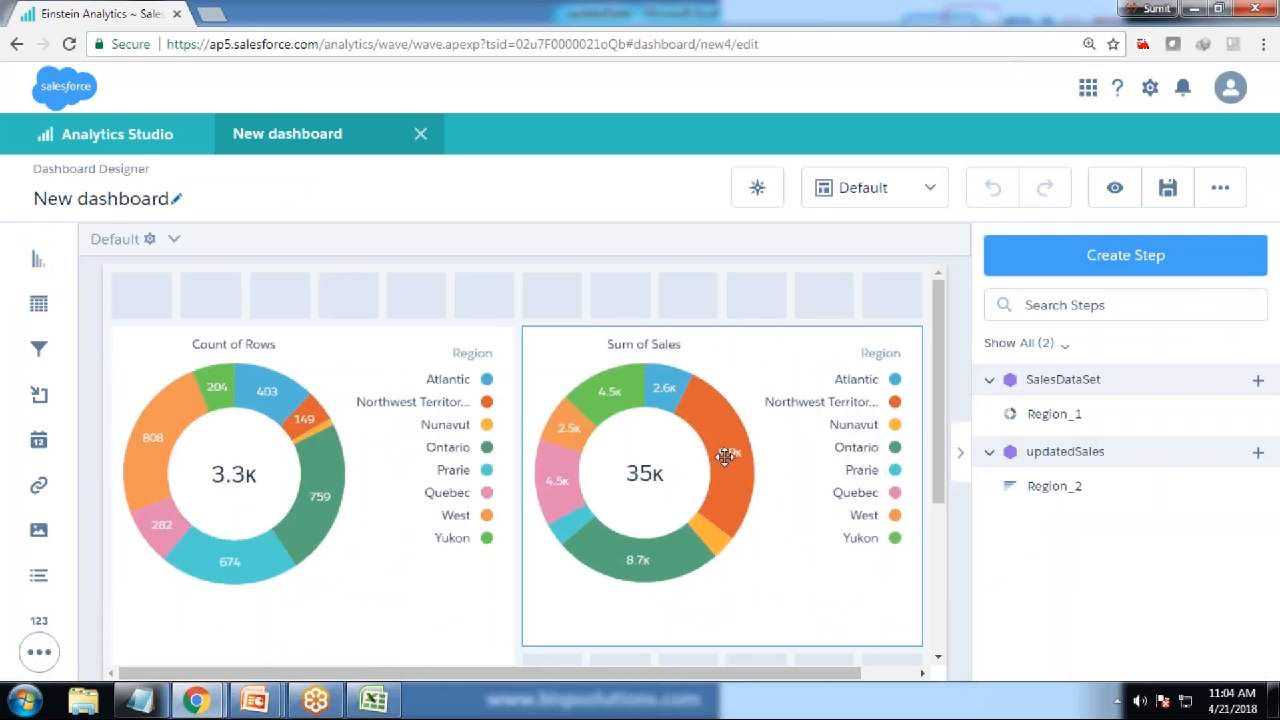
pyautogui.click(1114, 188)
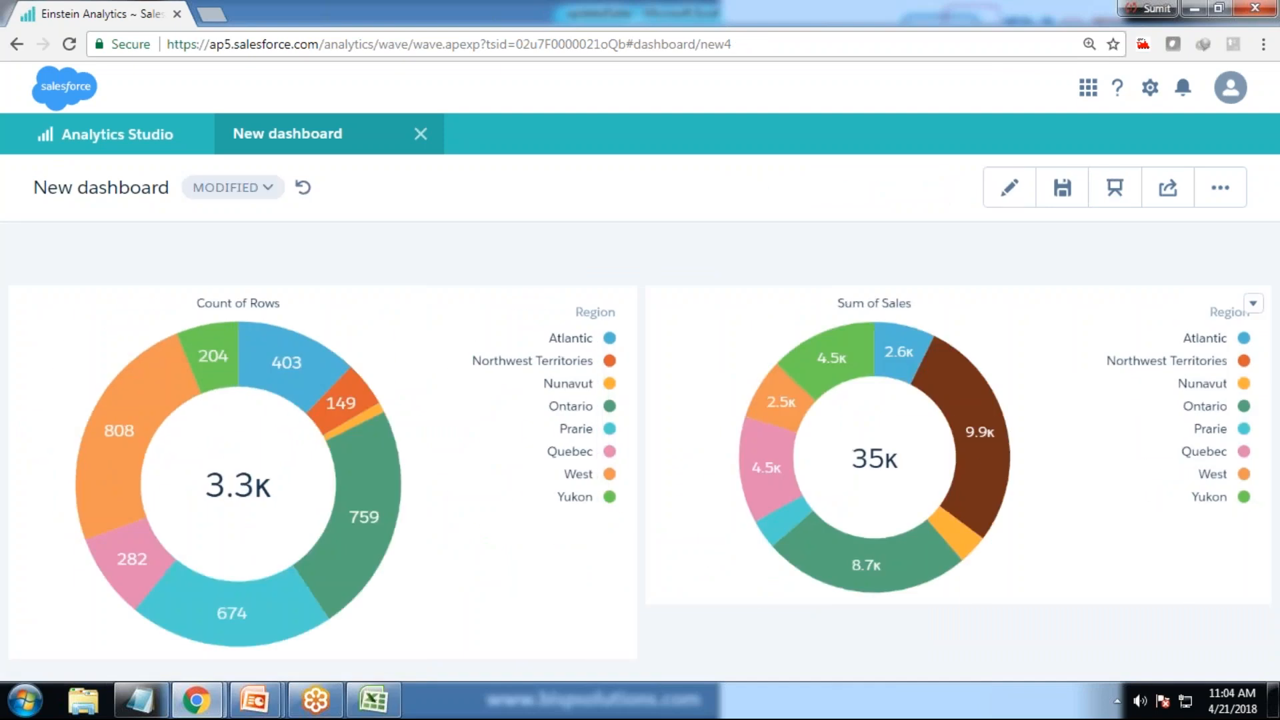
pyautogui.click(992, 433)
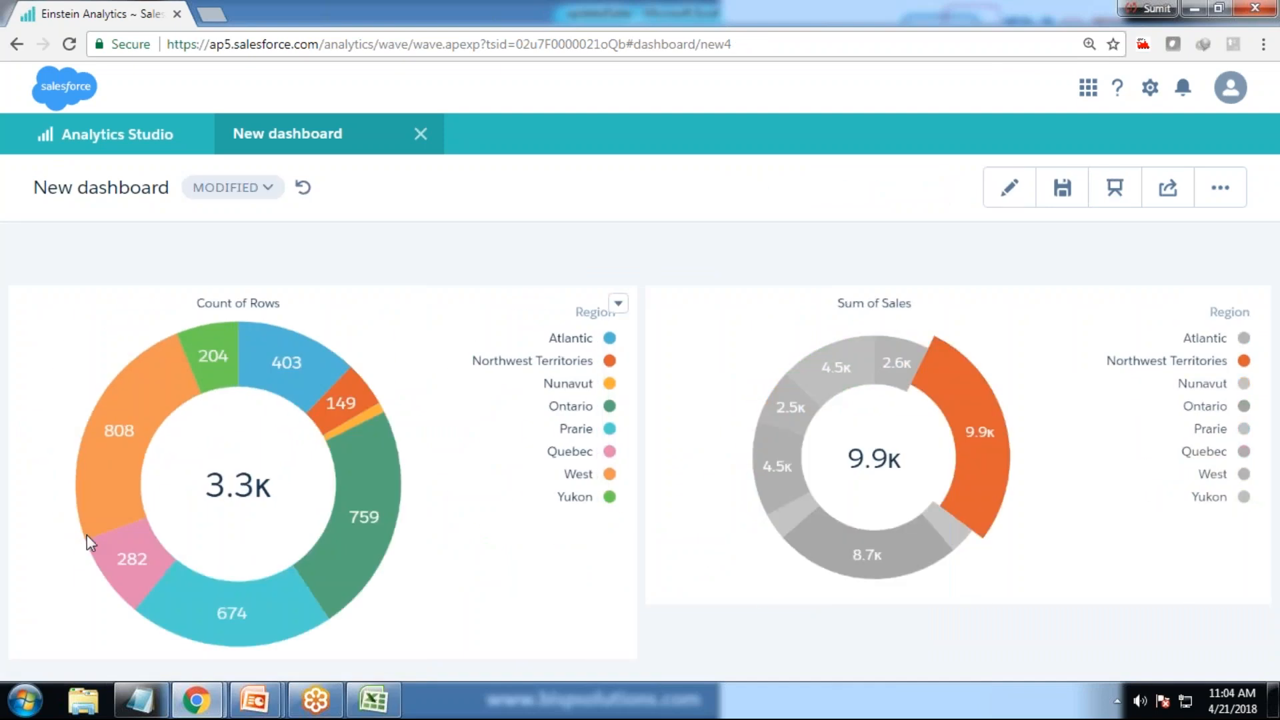
pyautogui.click(991, 434)
pyautogui.click(1009, 187)
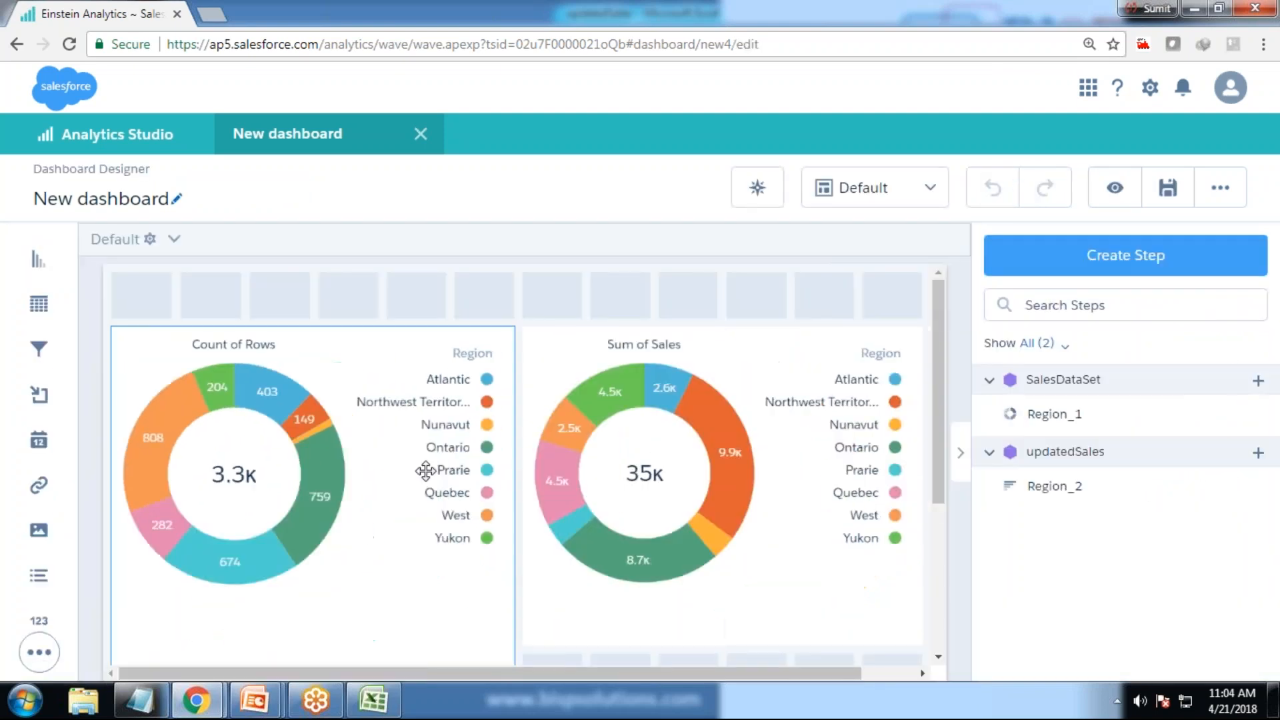
# Open the dashboard JSON and copy the entire filters block from the Region_2 step's query.
pyautogui.hotkey('ctrl', 'e')
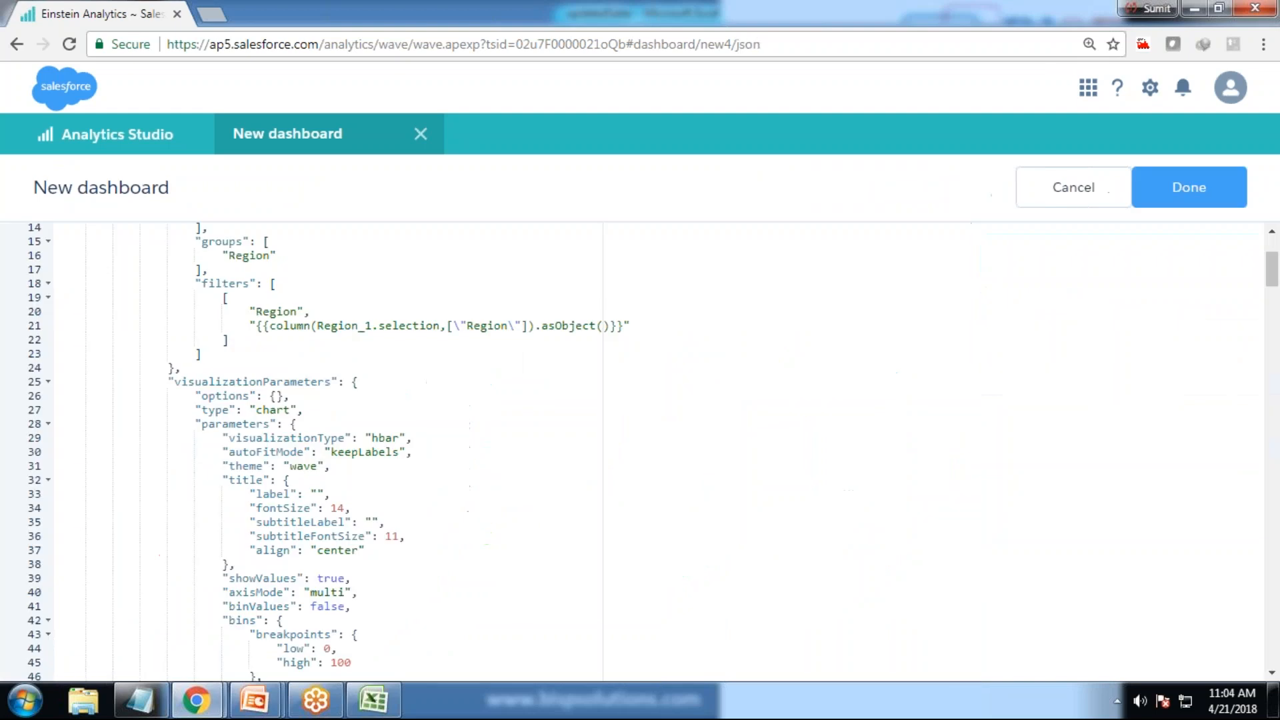
pyautogui.click(196, 283)
pyautogui.moveTo(196, 283); pyautogui.dragTo(212, 354)
pyautogui.hotkey('ctrl', 'c')
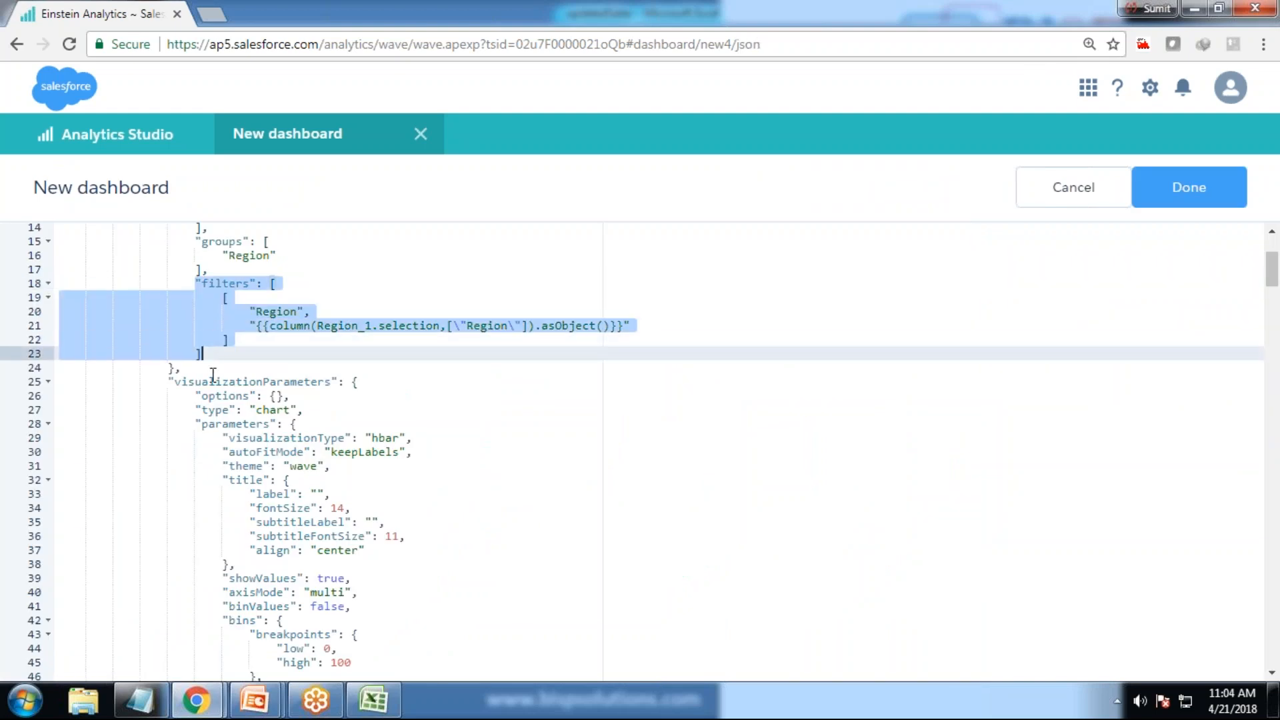
# Collapse the Region_2 step definition in the JSON and leave the Region_1 step expanded.
pyautogui.scroll(3, 221, 390)
pyautogui.click(48, 300)
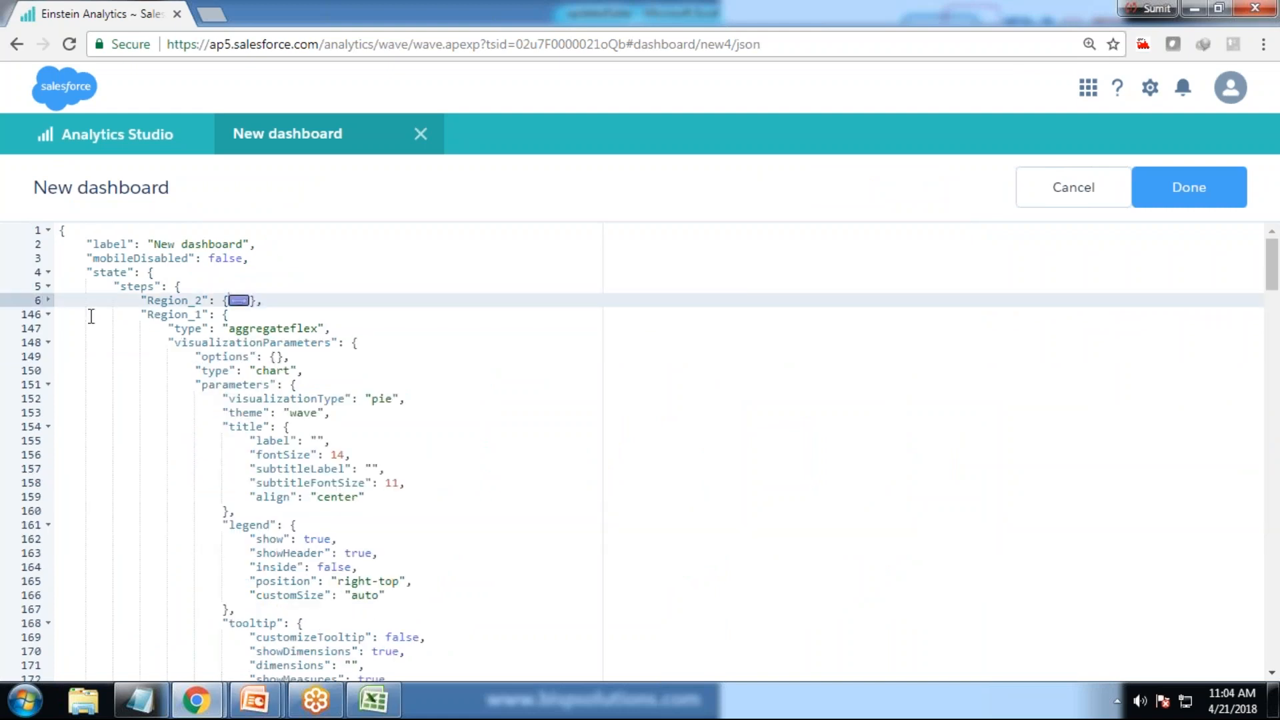
pyautogui.click(48, 314)
pyautogui.scroll(-10, 265, 458)
pyautogui.scroll(-3, 266, 459)
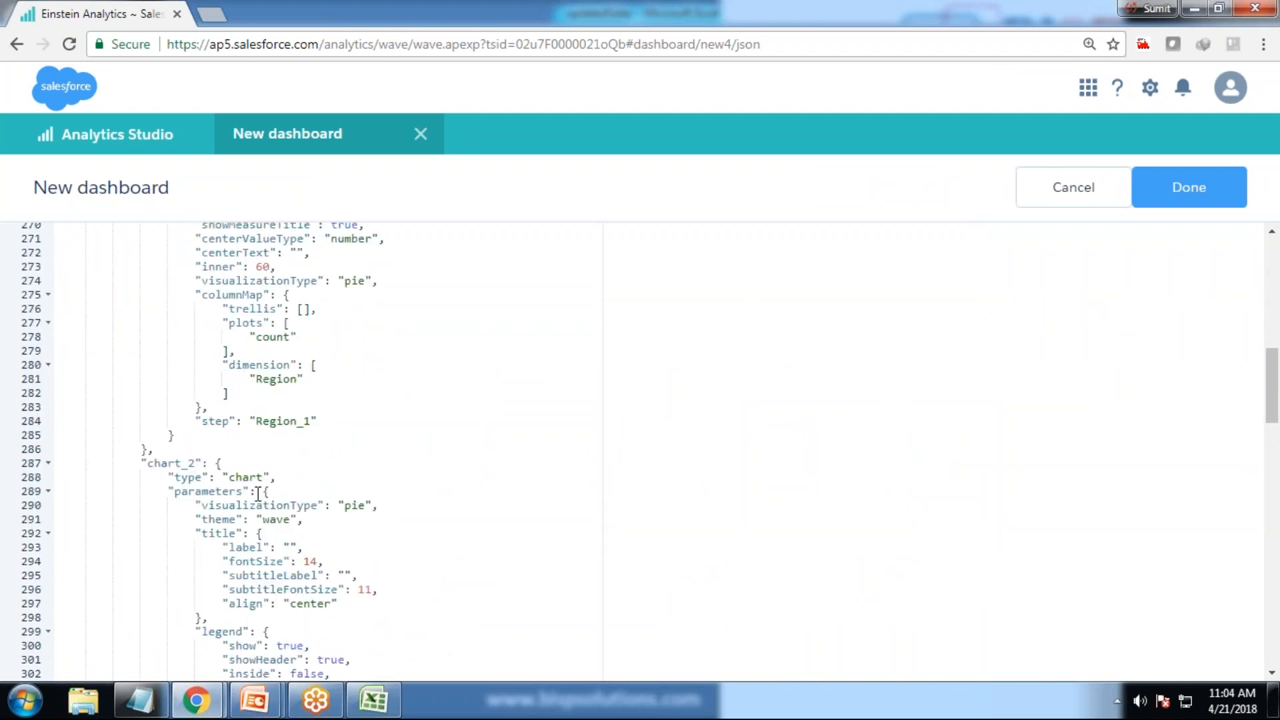
pyautogui.scroll(3, 258, 493)
pyautogui.scroll(12, 258, 493)
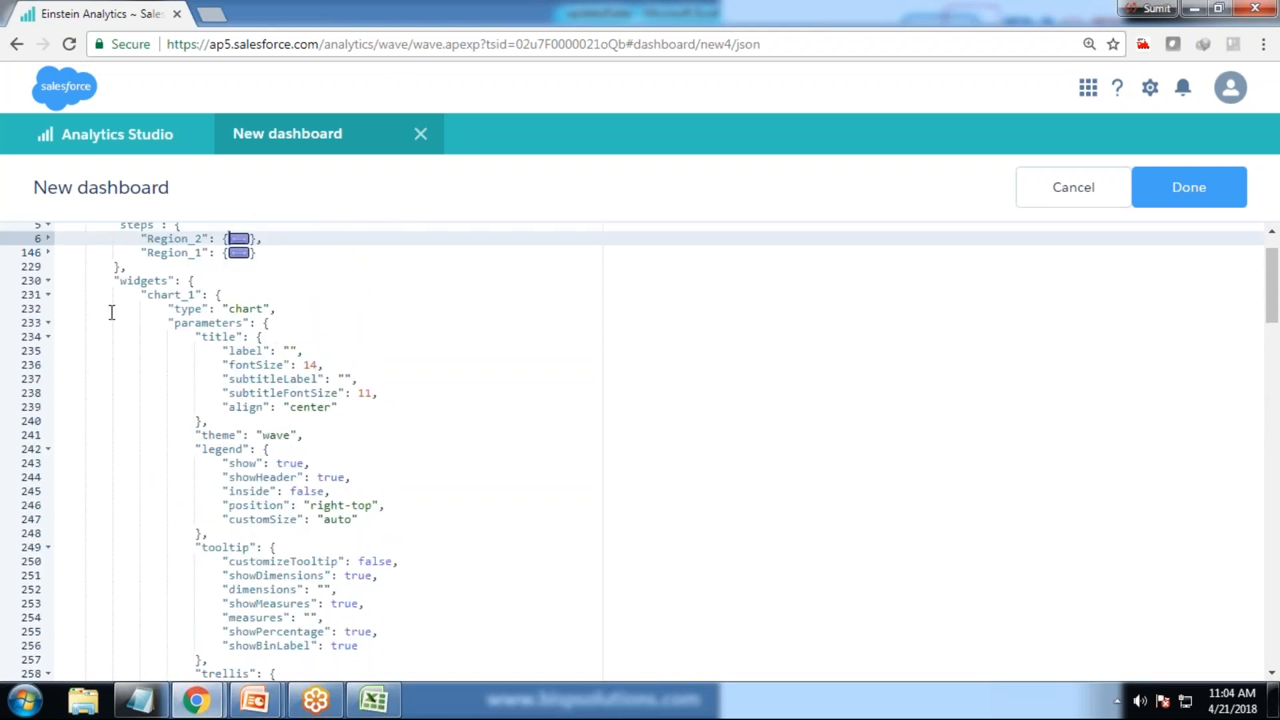
pyautogui.scroll(2, 112, 313)
pyautogui.click(49, 321)
# Add a comma after the groups array in the Region_1 query and paste the copied filters block below it.
pyautogui.scroll(-3, 278, 464)
pyautogui.scroll(-6, 278, 463)
pyautogui.hotkey('ctrl', '+')
pyautogui.hotkey('ctrl', '+')
pyautogui.hotkey('ctrl', '+')
pyautogui.scroll(4, 278, 480)
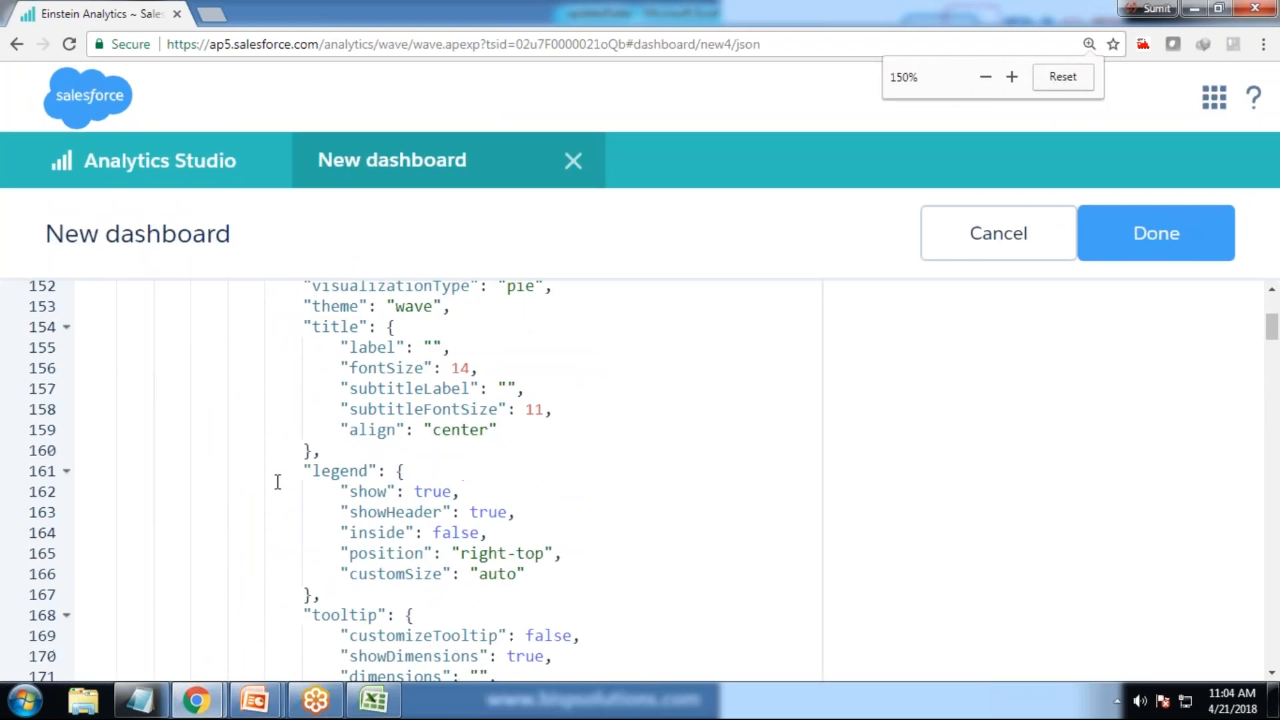
pyautogui.scroll(4, 278, 482)
pyautogui.doubleClick(214, 415)
pyautogui.scroll(-7, 424, 492)
pyautogui.scroll(-5, 424, 492)
pyautogui.scroll(-3, 365, 497)
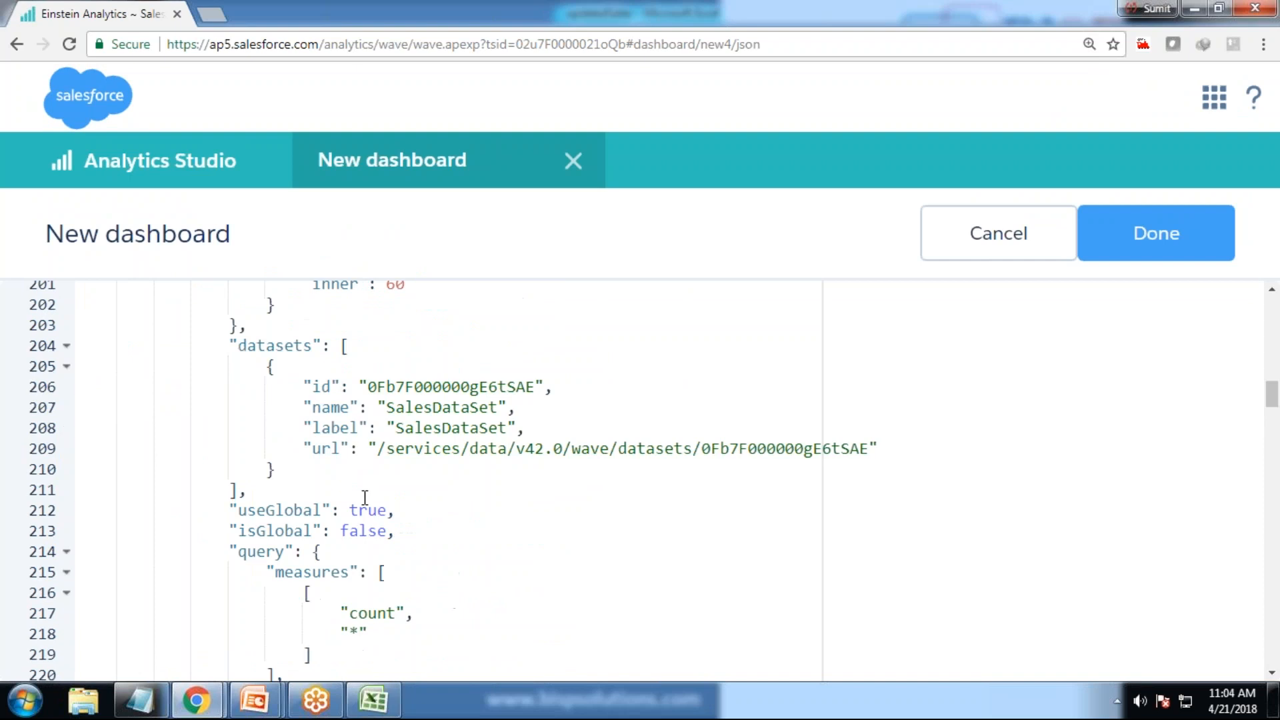
pyautogui.scroll(-2, 366, 498)
pyautogui.click(293, 562)
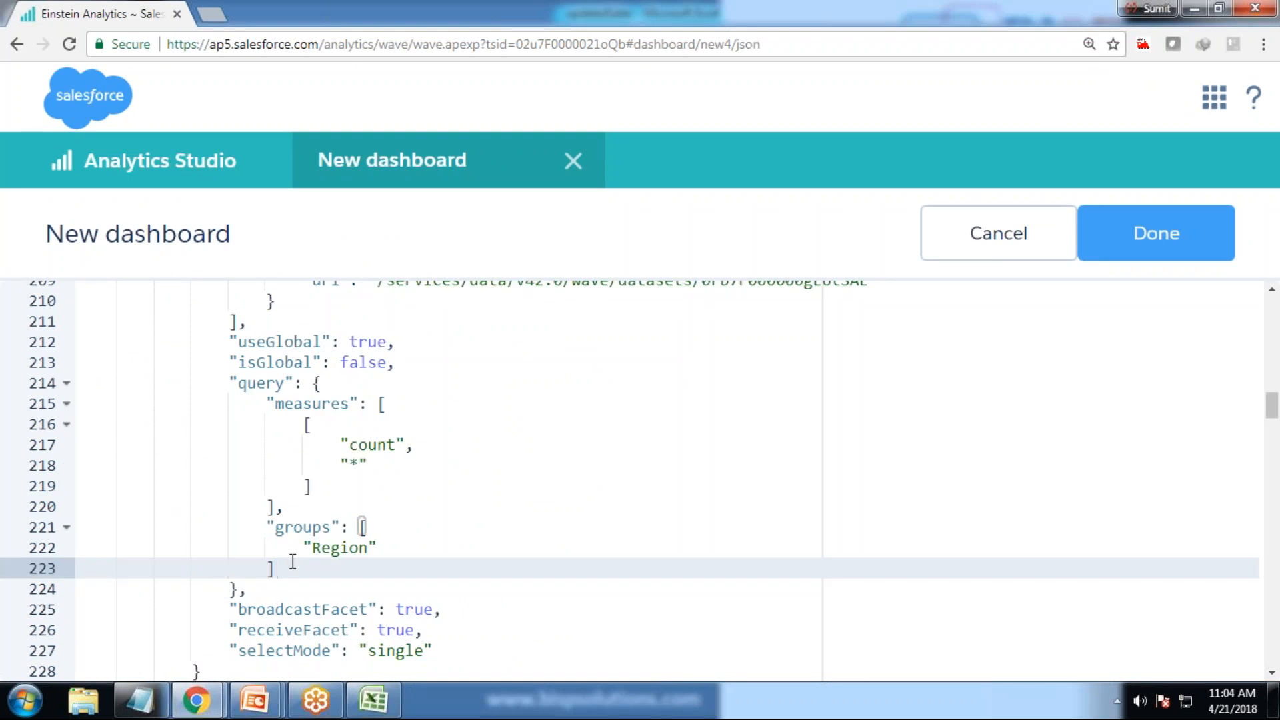
pyautogui.write(',')
pyautogui.press('Return')
pyautogui.hotkey('ctrl', 'v')
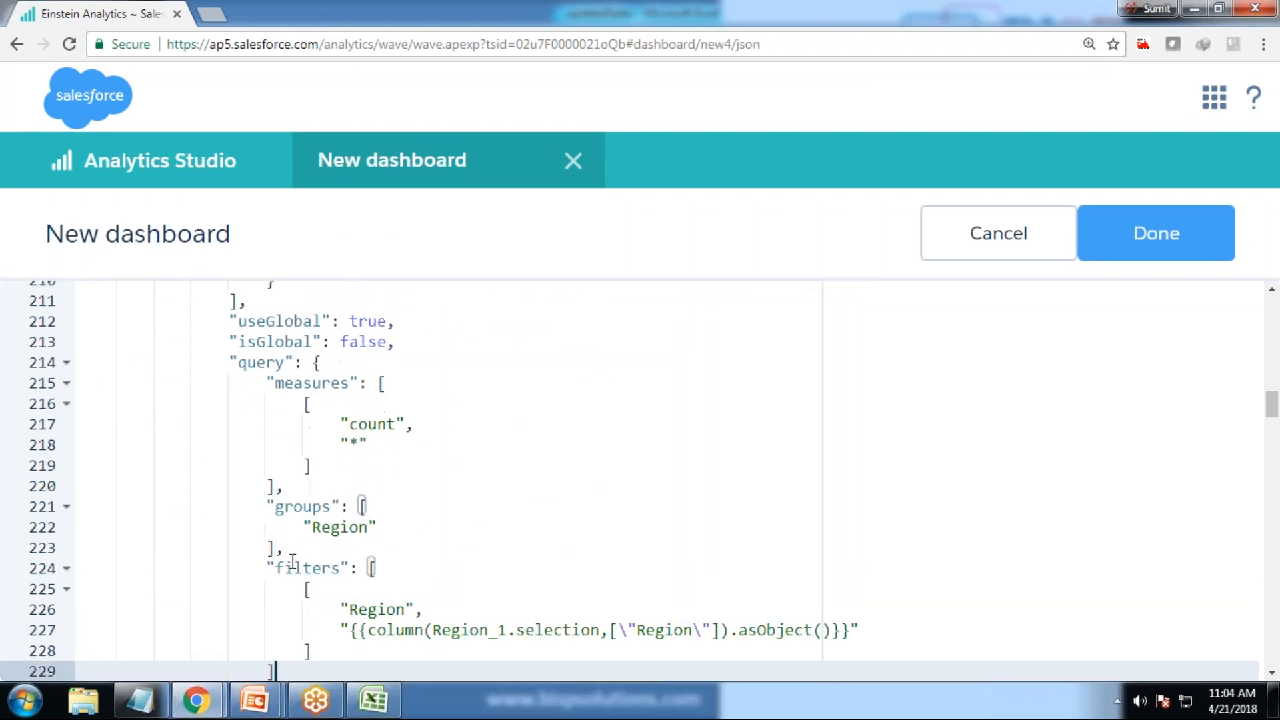
# Change the selection reference in the Region_1 filter to Region_2.selection.
pyautogui.click(500, 629)
pyautogui.press('BackSpace')
pyautogui.write('2')
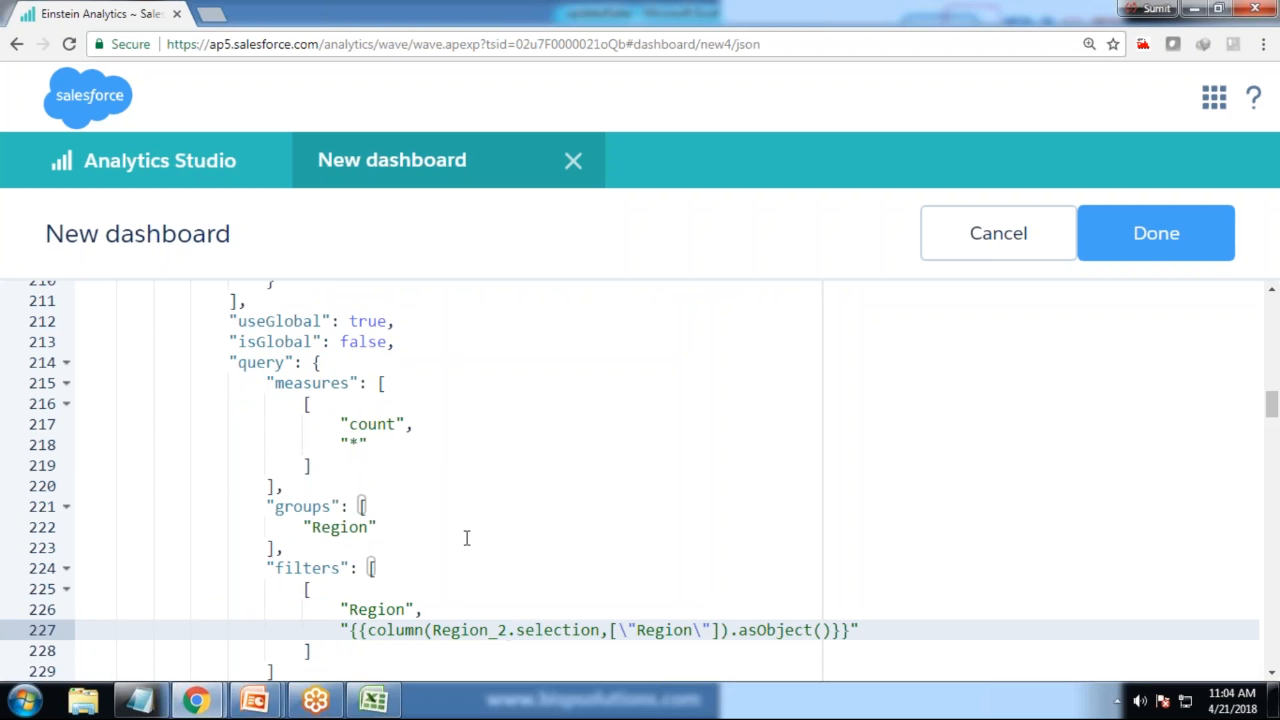
# Expand the Region_2 step definition again, apply the JSON changes, and preview the dashboard.
pyautogui.scroll(20, 479, 541)
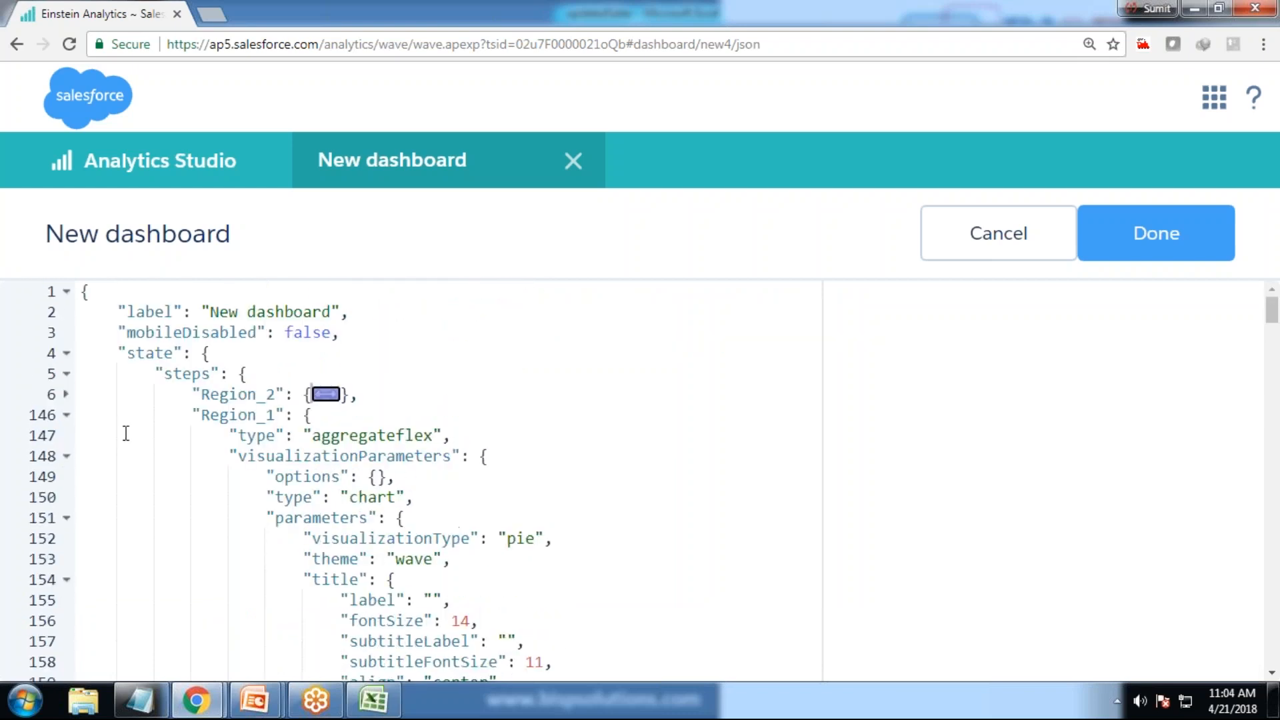
pyautogui.click(66, 394)
pyautogui.doubleClick(314, 596)
pyautogui.click(1140, 238)
pyautogui.click(1055, 234)
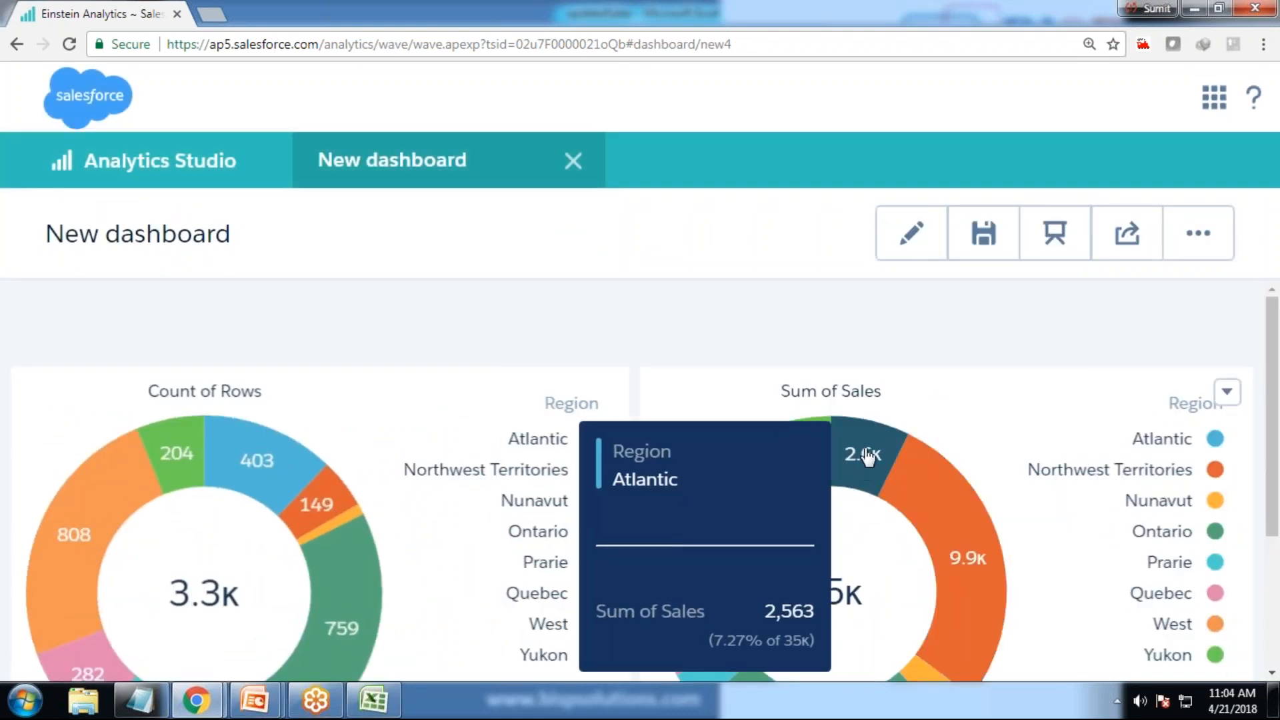
# Test the binding by selecting Atlantic in the Sum of Sales chart, and return to editing the dashboard.
pyautogui.click(866, 457)
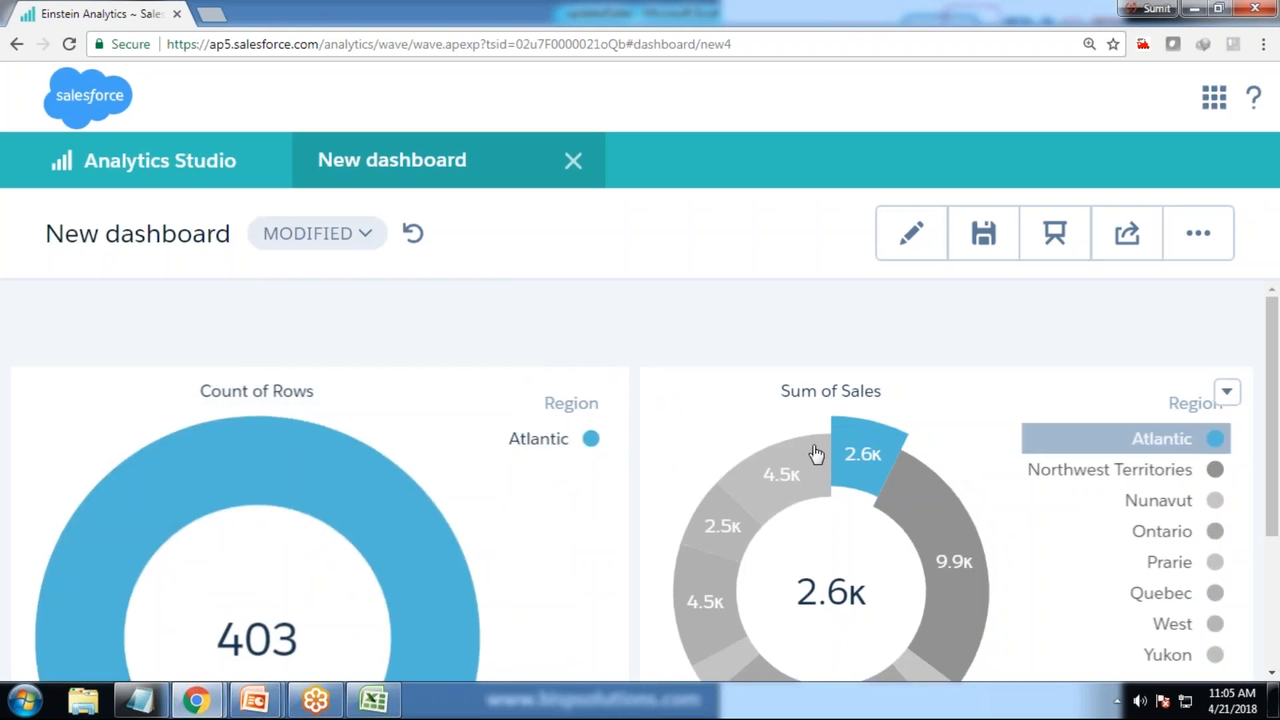
pyautogui.click(877, 413)
pyautogui.click(912, 235)
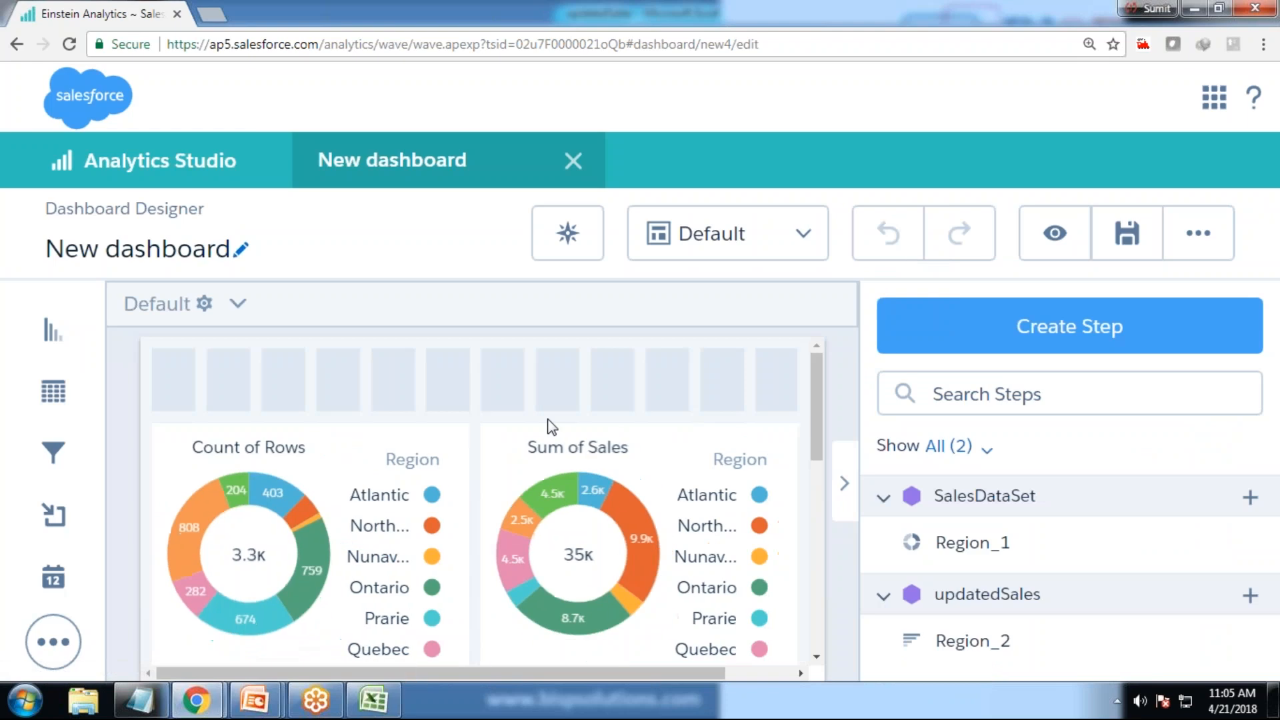
pyautogui.hotkey('ctrl', '-')
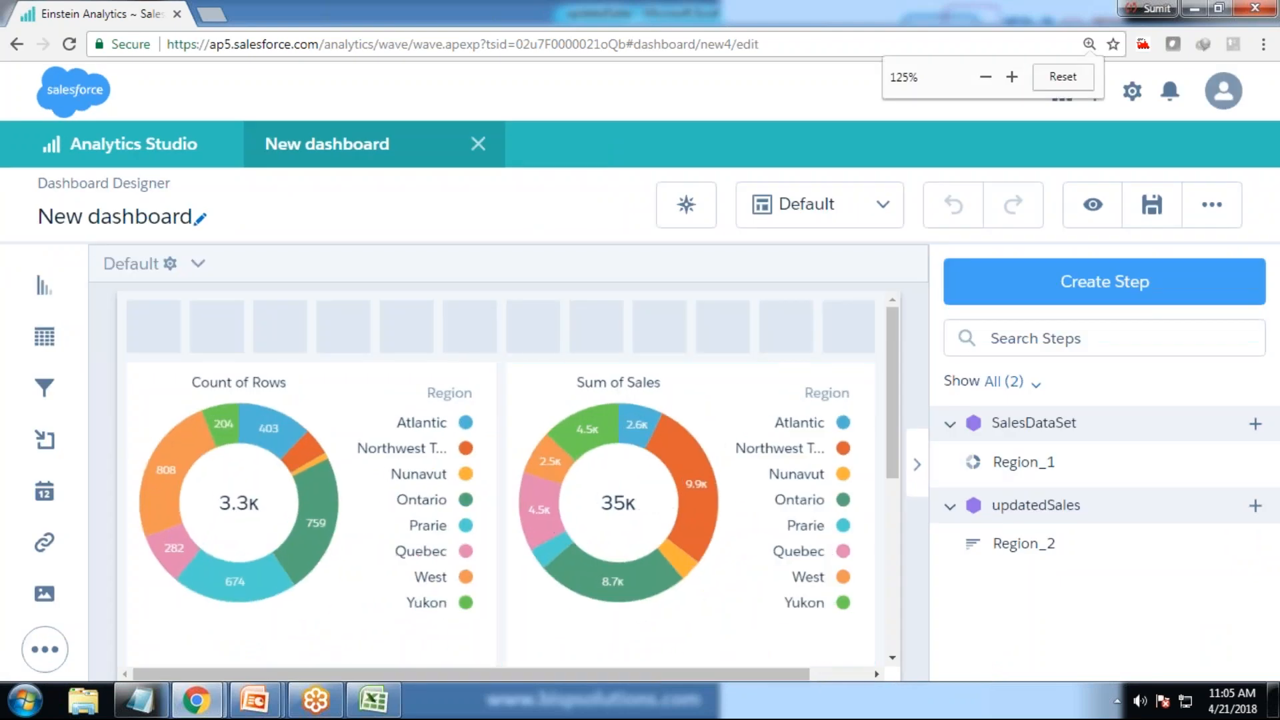
pyautogui.hotkey('ctrl', '-')
pyautogui.click(1061, 80)
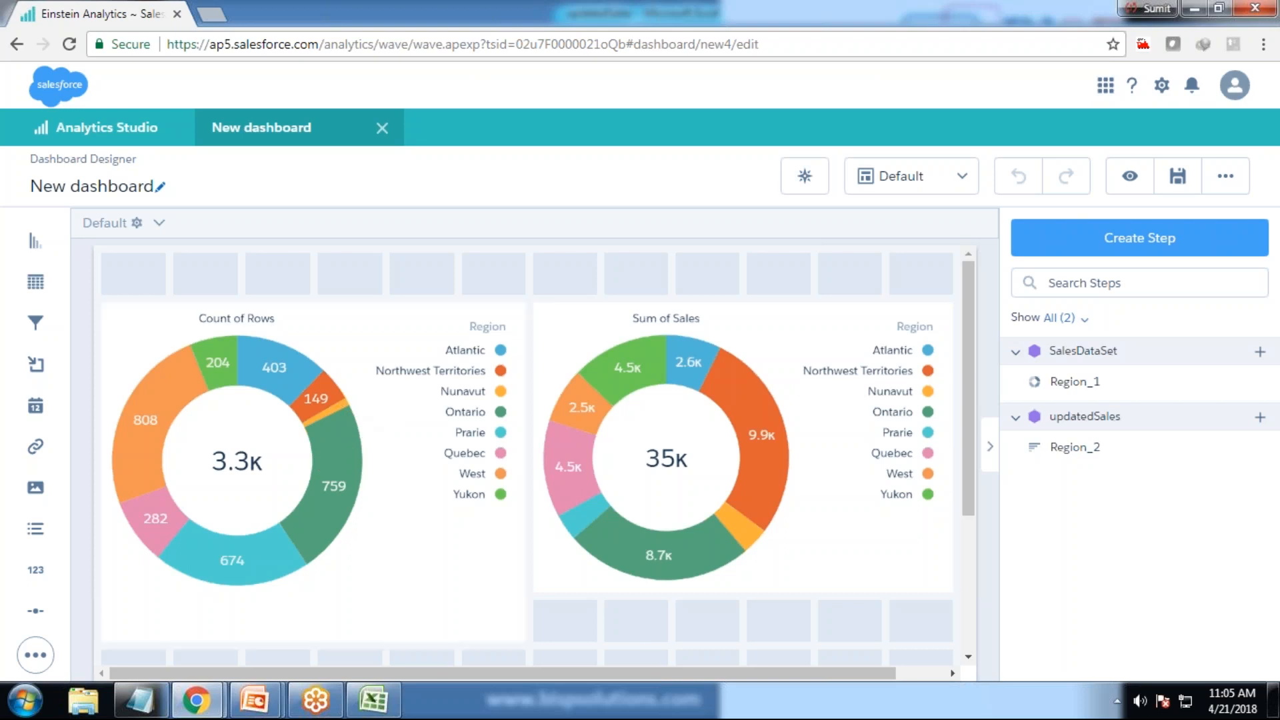
# Create a blank dashboard in the Dashboard Designer and place two chart widgets side by side on the grid.
pyautogui.click(96, 126)
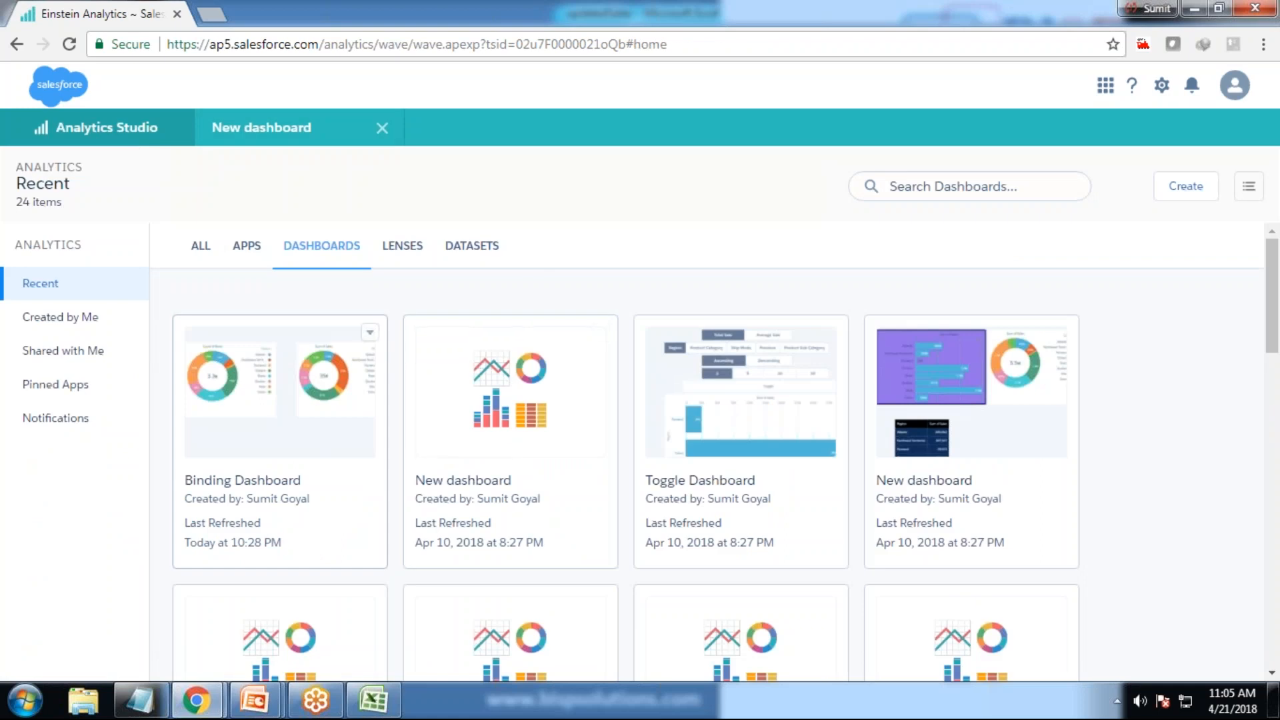
pyautogui.click(1185, 186)
pyautogui.click(1168, 264)
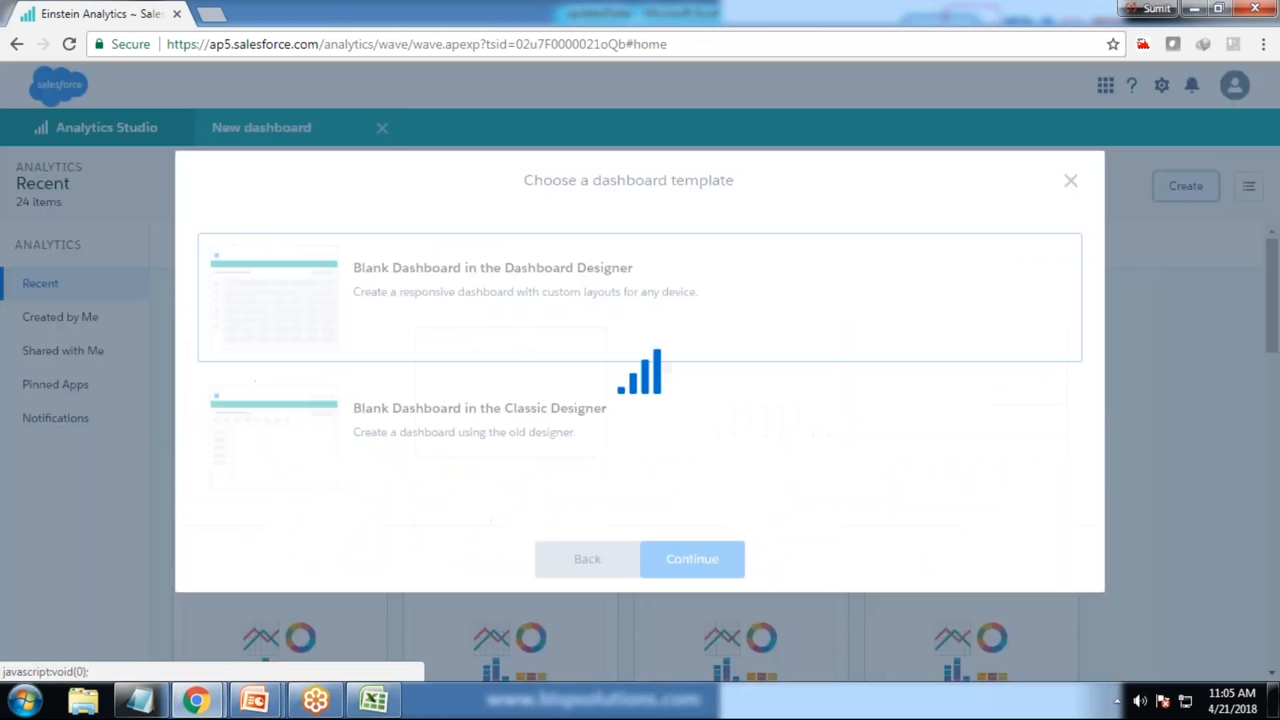
pyautogui.click(687, 627)
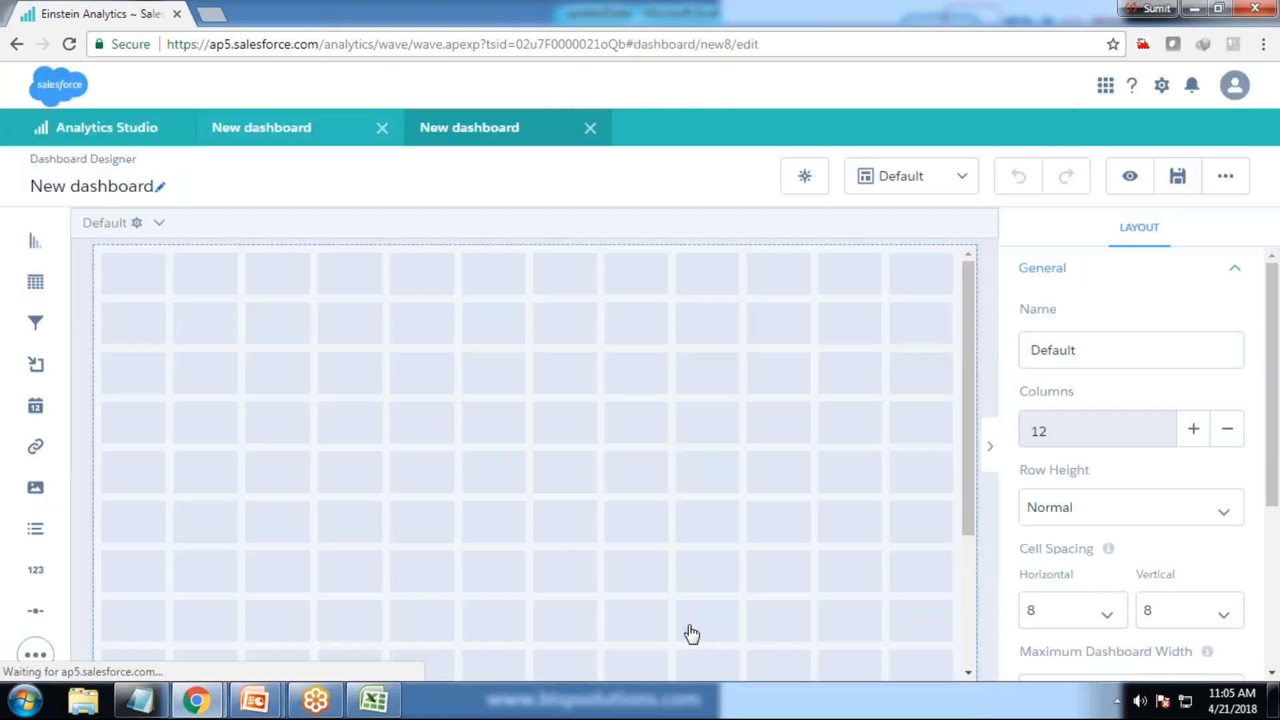
pyautogui.moveTo(30, 248); pyautogui.dragTo(594, 389)
pyautogui.moveTo(268, 367); pyautogui.dragTo(268, 416)
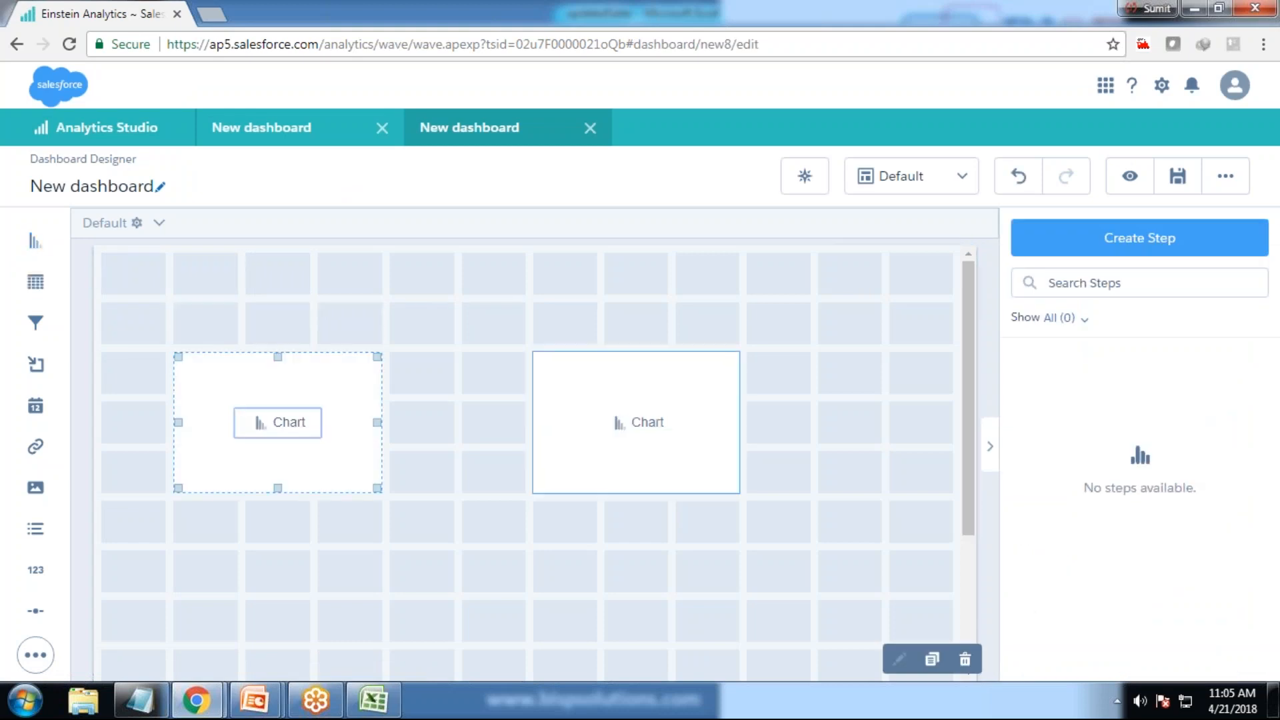
# Create a step for the first chart widget from SalesDataSet, with Count of Rows grouped by Region.
pyautogui.click(269, 416)
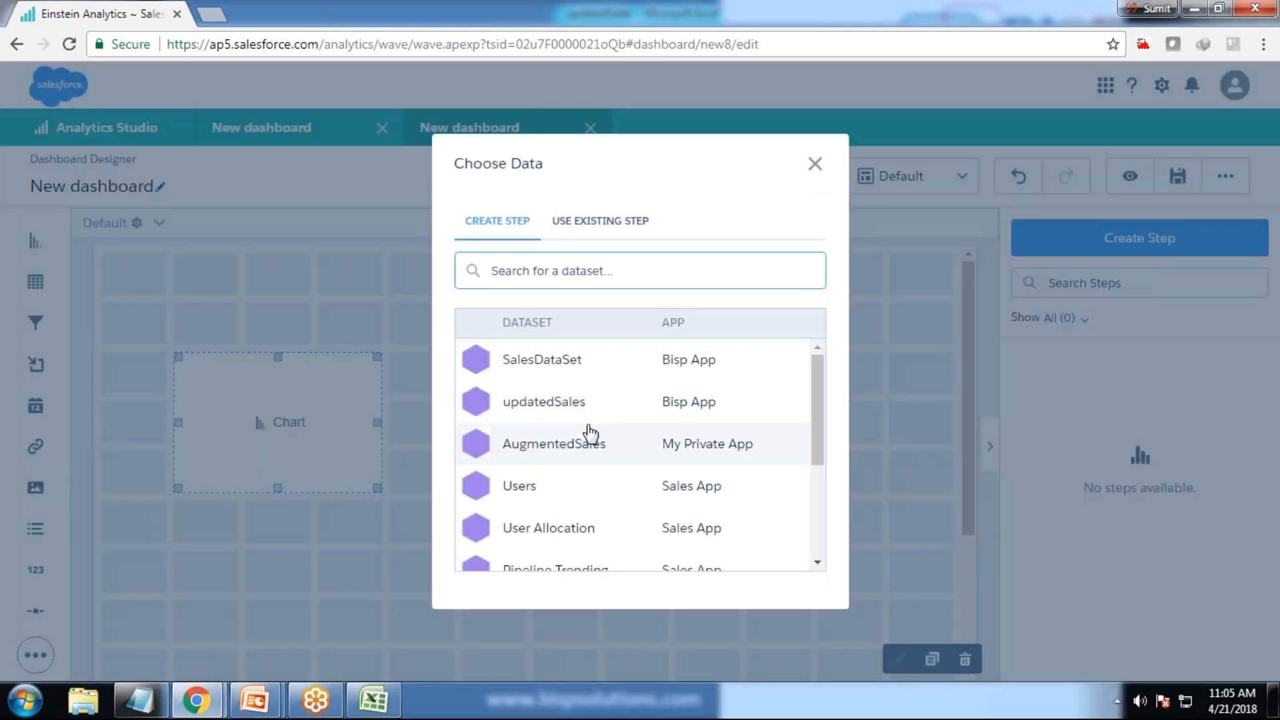
pyautogui.click(506, 358)
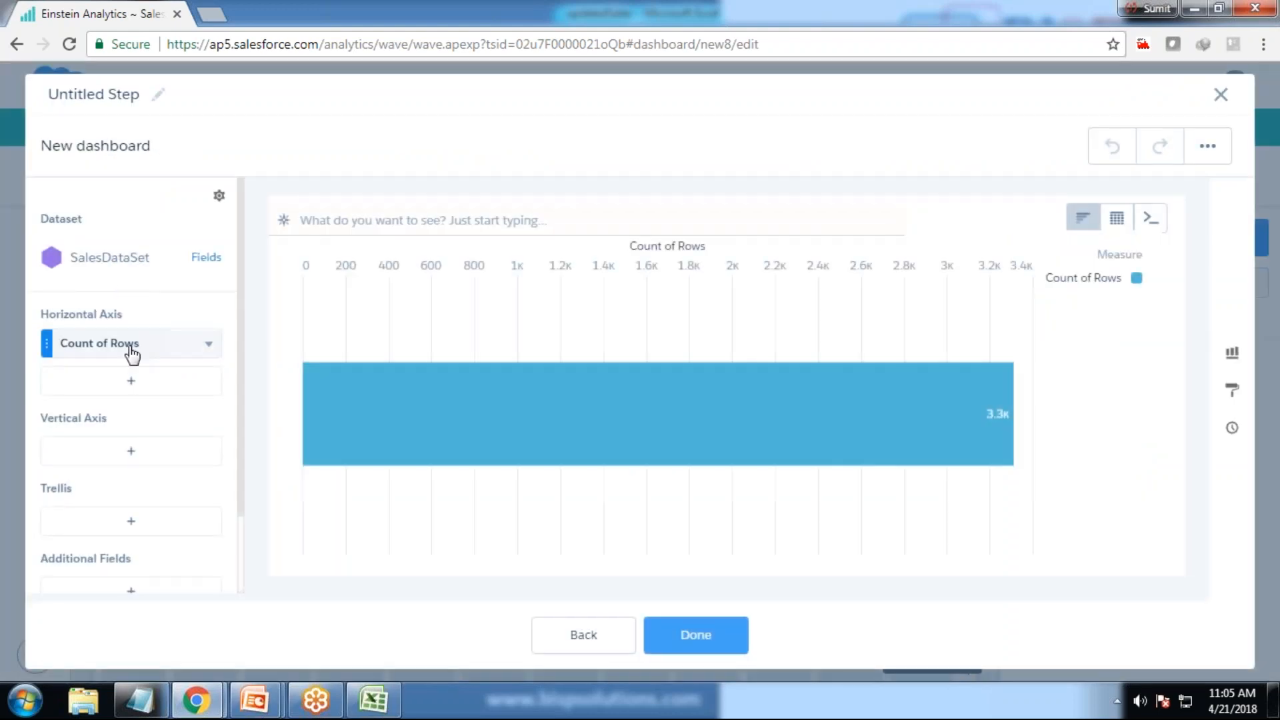
pyautogui.click(129, 345)
pyautogui.click(146, 457)
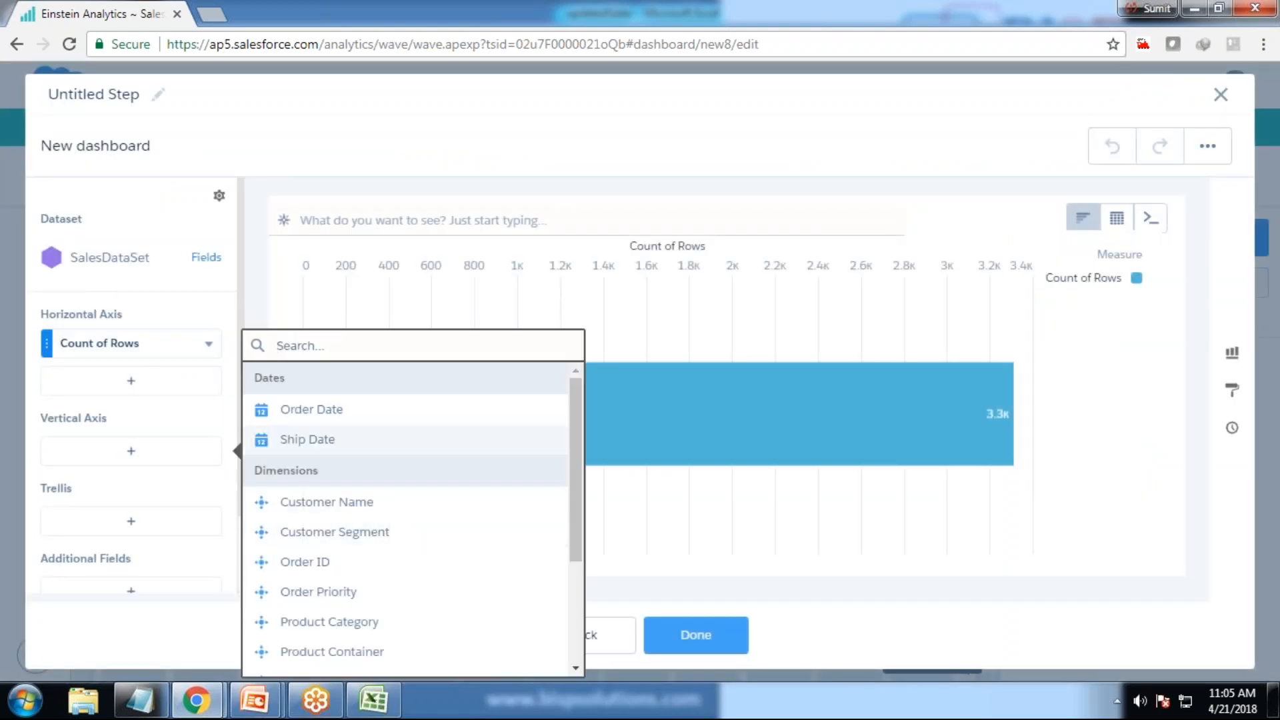
pyautogui.write('Reg')
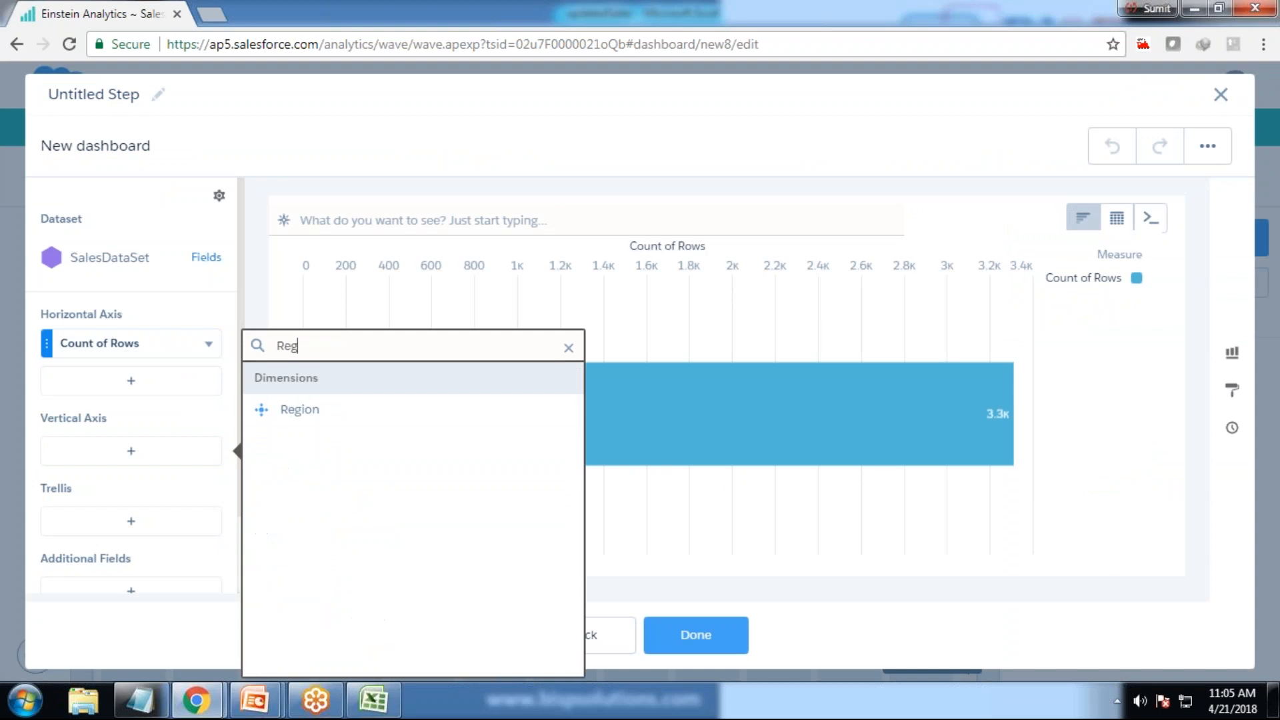
pyautogui.click(278, 409)
# Change the Count of Rows chart to a donut, finish its step, and enlarge the widget across the grid's first six columns.
pyautogui.click(1082, 224)
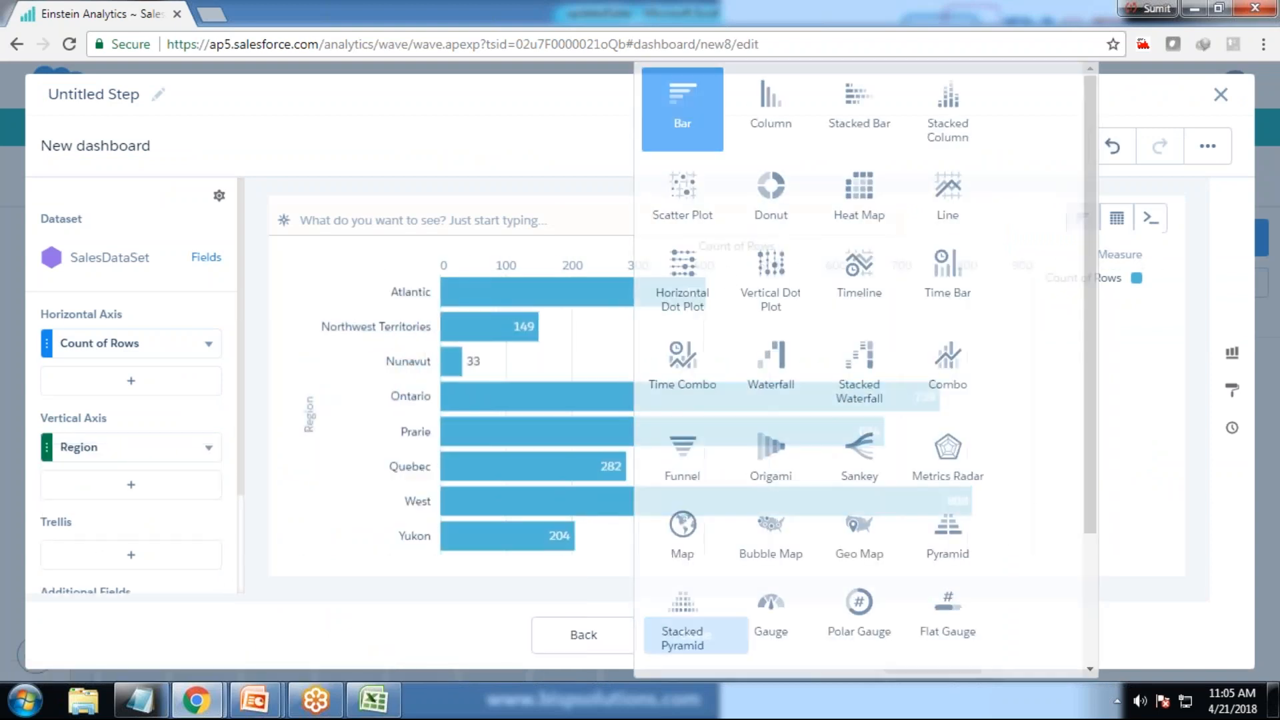
pyautogui.click(784, 200)
pyautogui.click(703, 635)
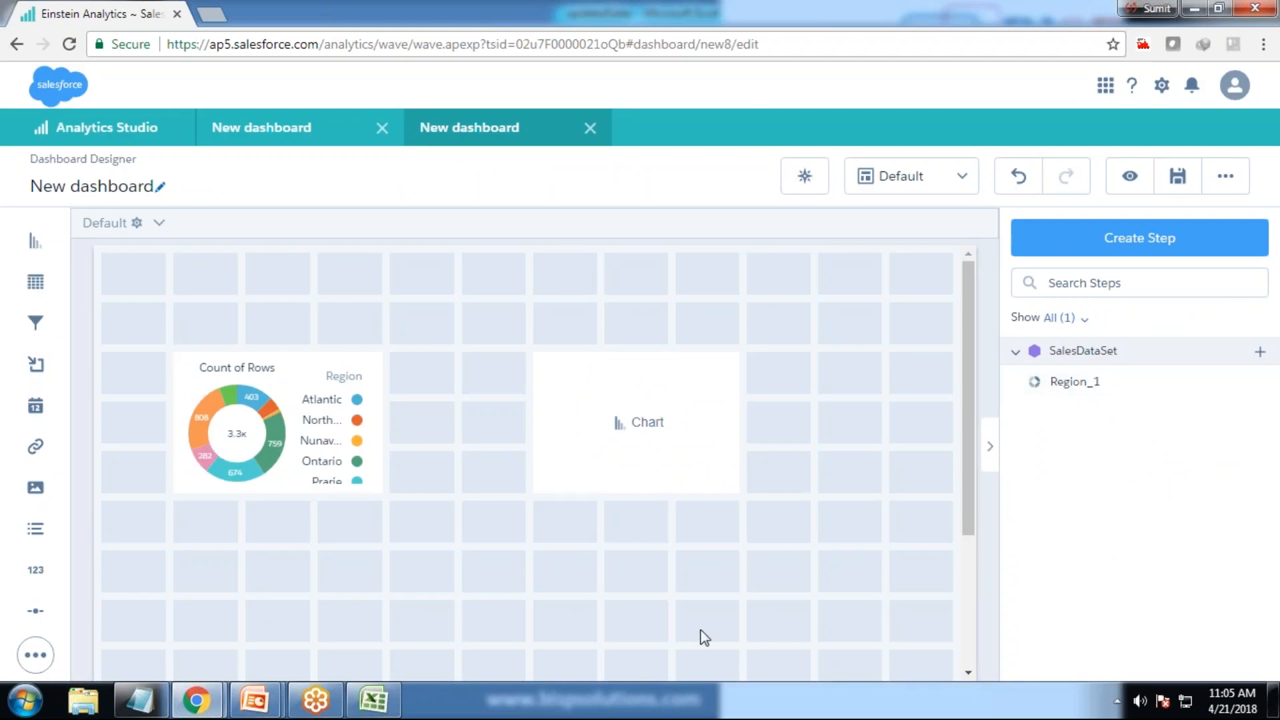
pyautogui.moveTo(266, 406); pyautogui.dragTo(195, 357)
pyautogui.moveTo(305, 438); pyautogui.dragTo(524, 640)
# Start a step for the empty chart widget from SalesDataSet, go back, and choose the updatedSales dataset instead.
pyautogui.click(653, 437)
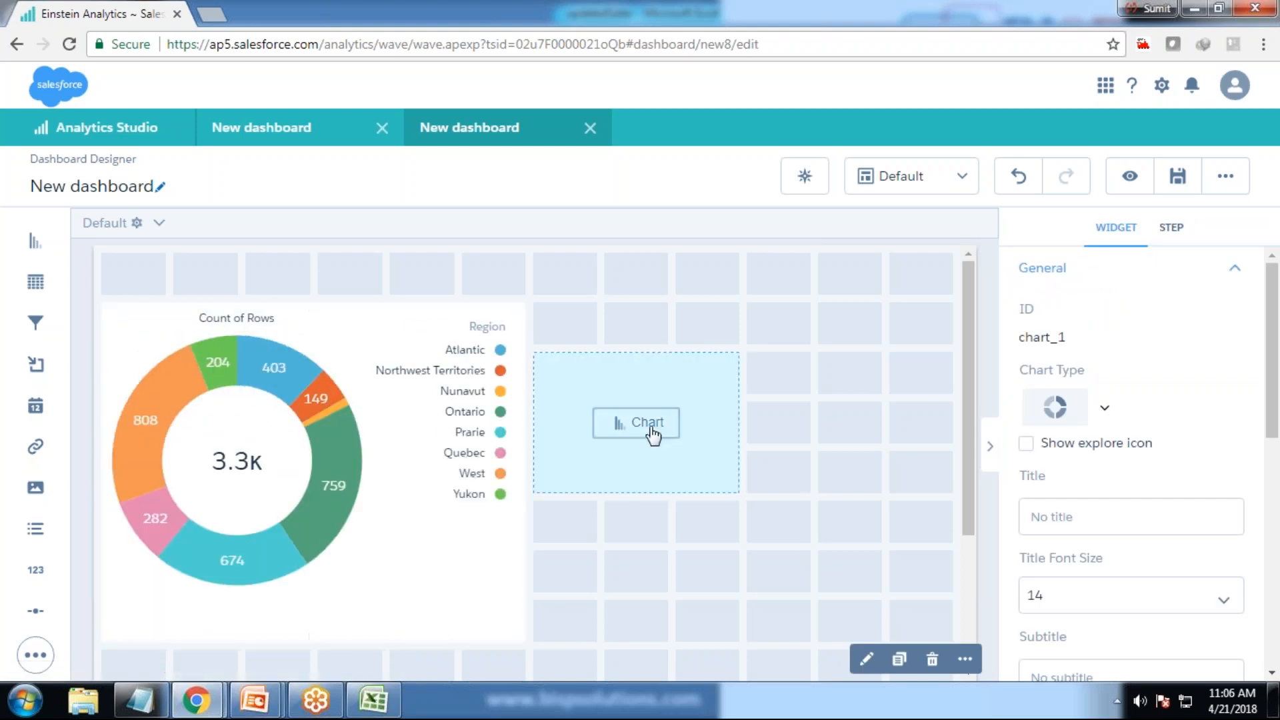
pyautogui.click(639, 433)
pyautogui.click(136, 356)
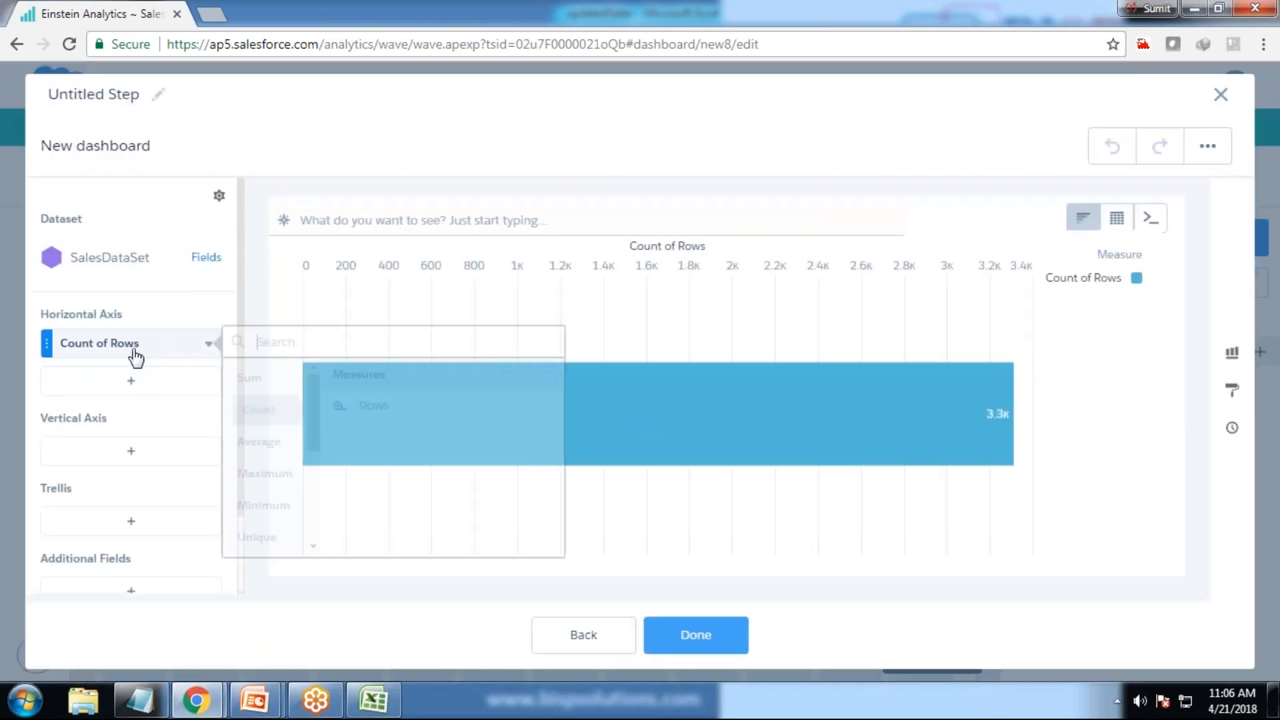
pyautogui.click(253, 378)
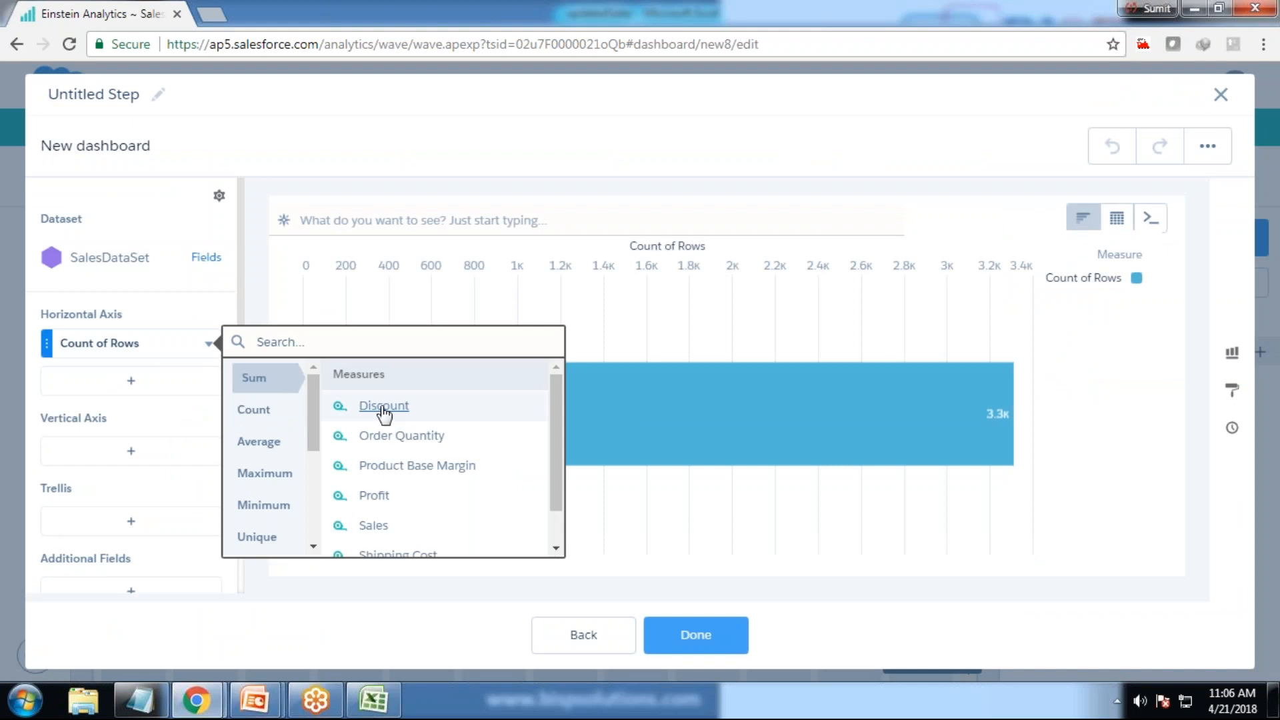
pyautogui.click(577, 639)
pyautogui.press('Escape')
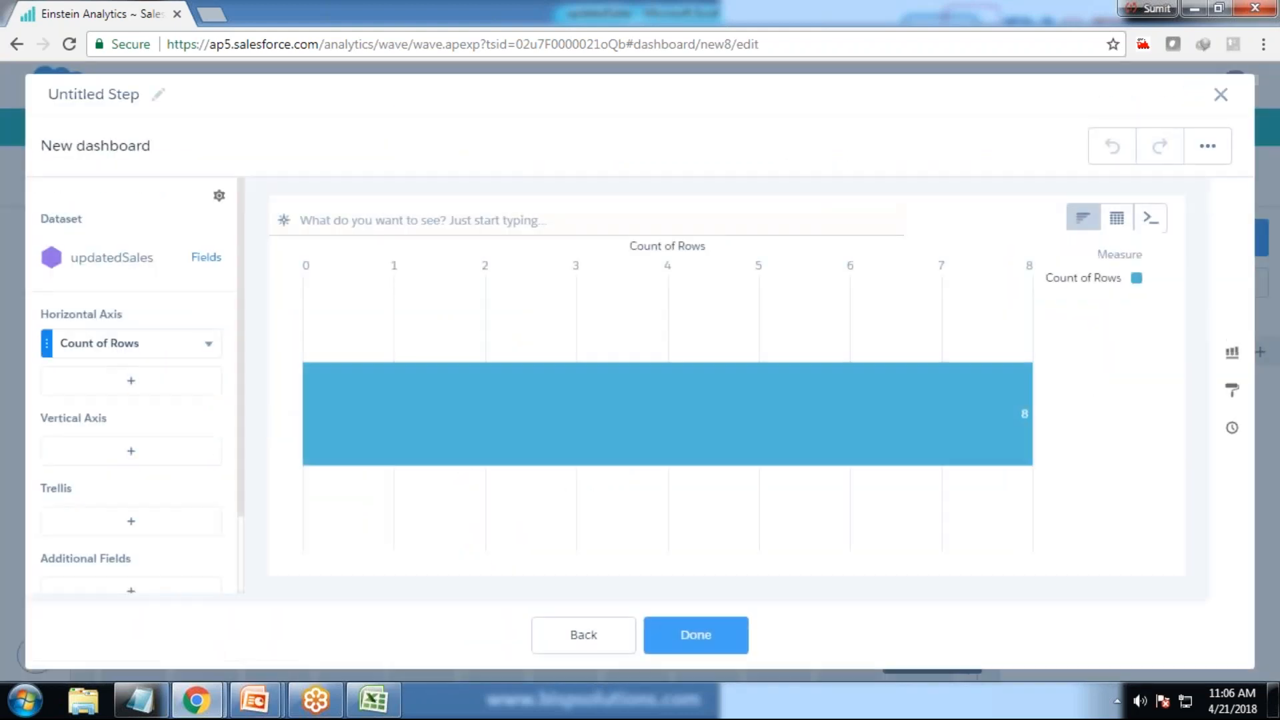
# Set the updatedSales step's measure to Sum of Sales, group it by Region, and finish the step.
pyautogui.click(185, 354)
pyautogui.click(371, 405)
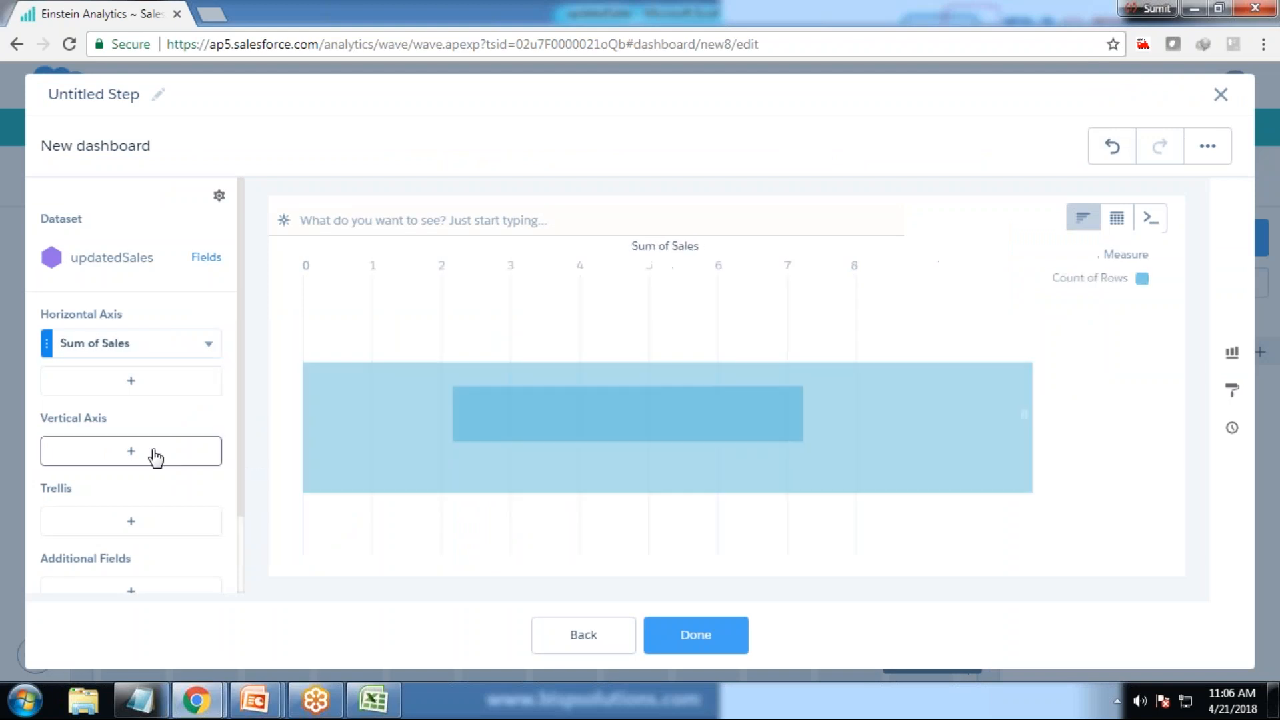
pyautogui.click(154, 452)
pyautogui.click(299, 410)
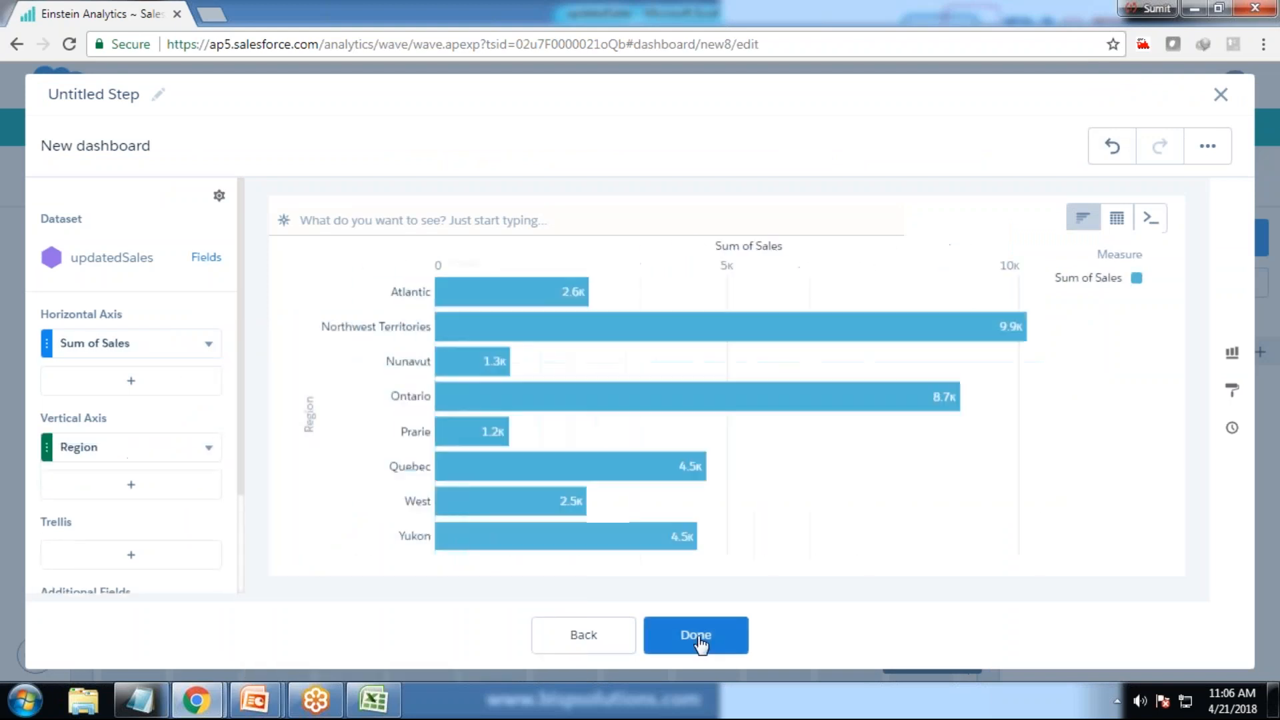
pyautogui.click(695, 635)
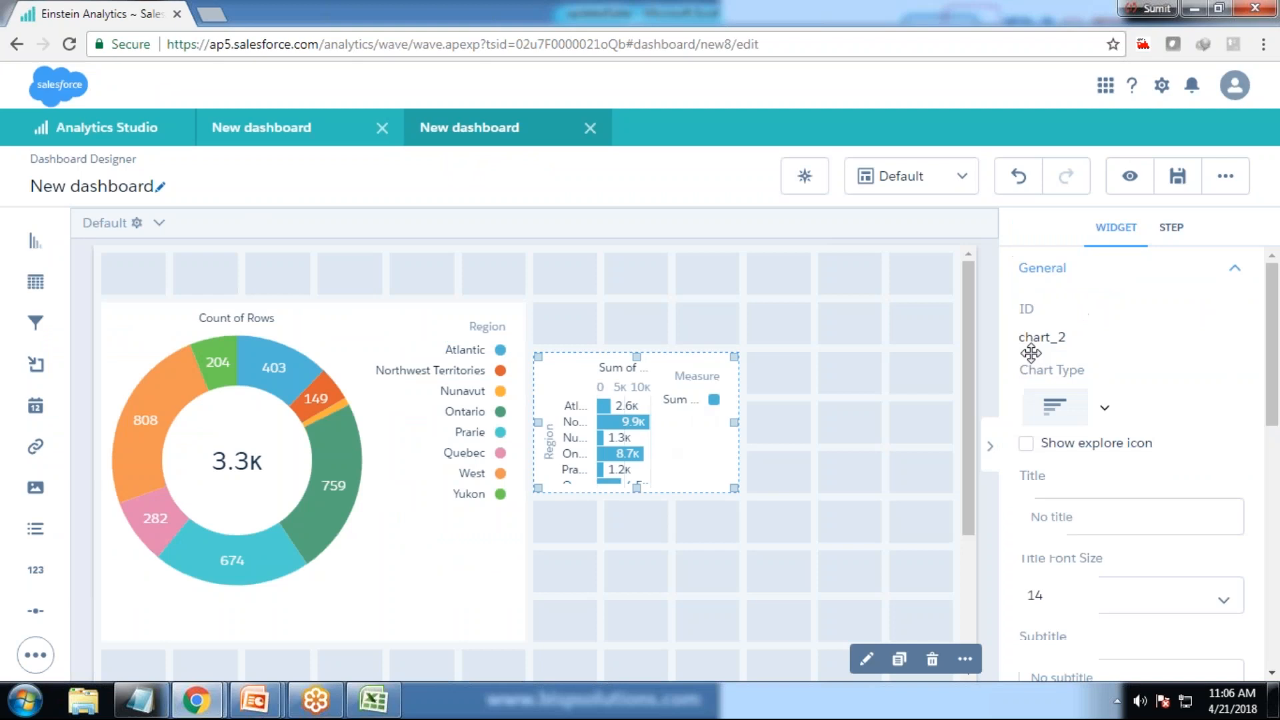
# Change the Sum of Sales chart to a donut and enlarge the widget over the grid's remaining six columns.
pyautogui.click(1060, 408)
pyautogui.click(1103, 570)
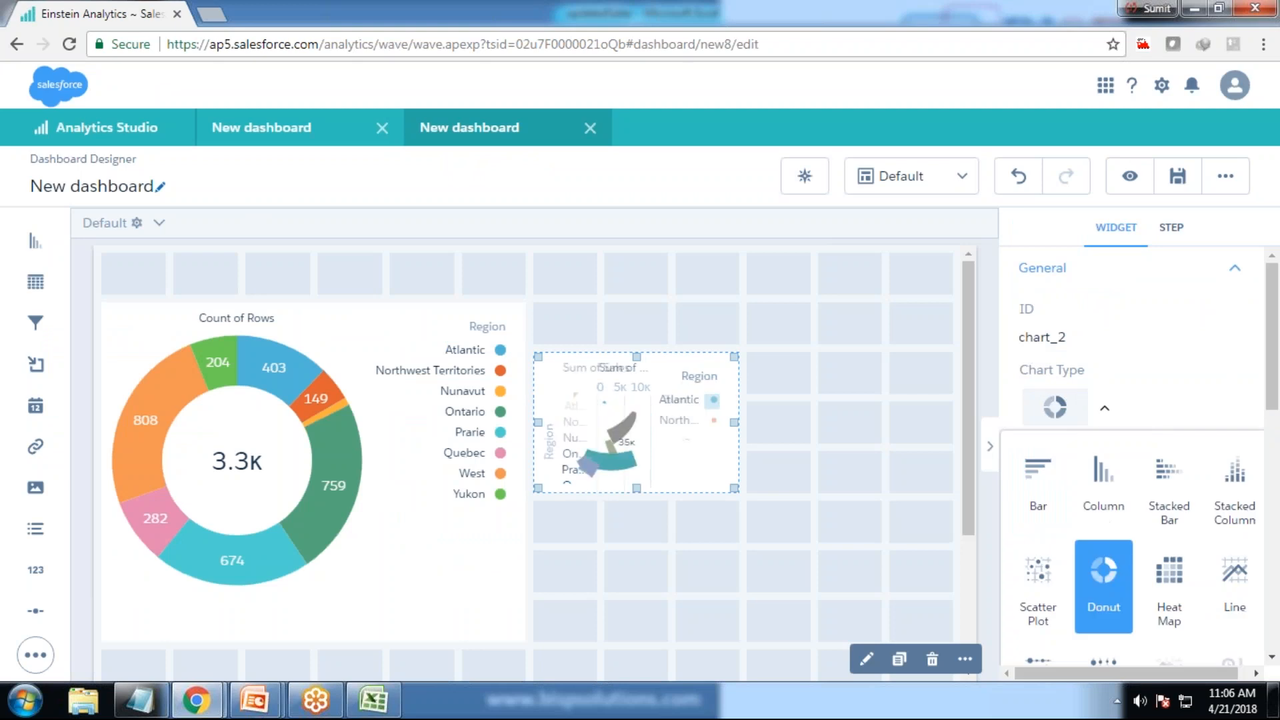
pyautogui.moveTo(734, 438); pyautogui.dragTo(948, 637)
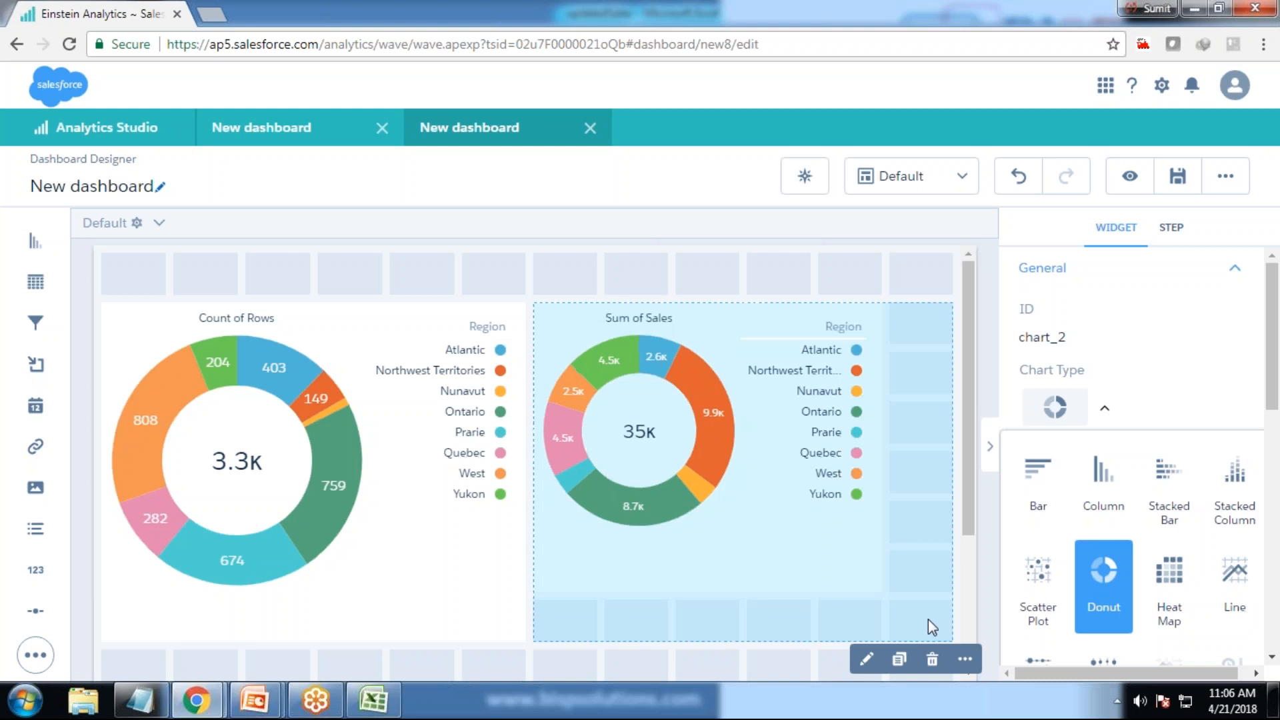
# Start a new data source connection for the dashboard and name it TEstConnection.
pyautogui.click(1225, 175)
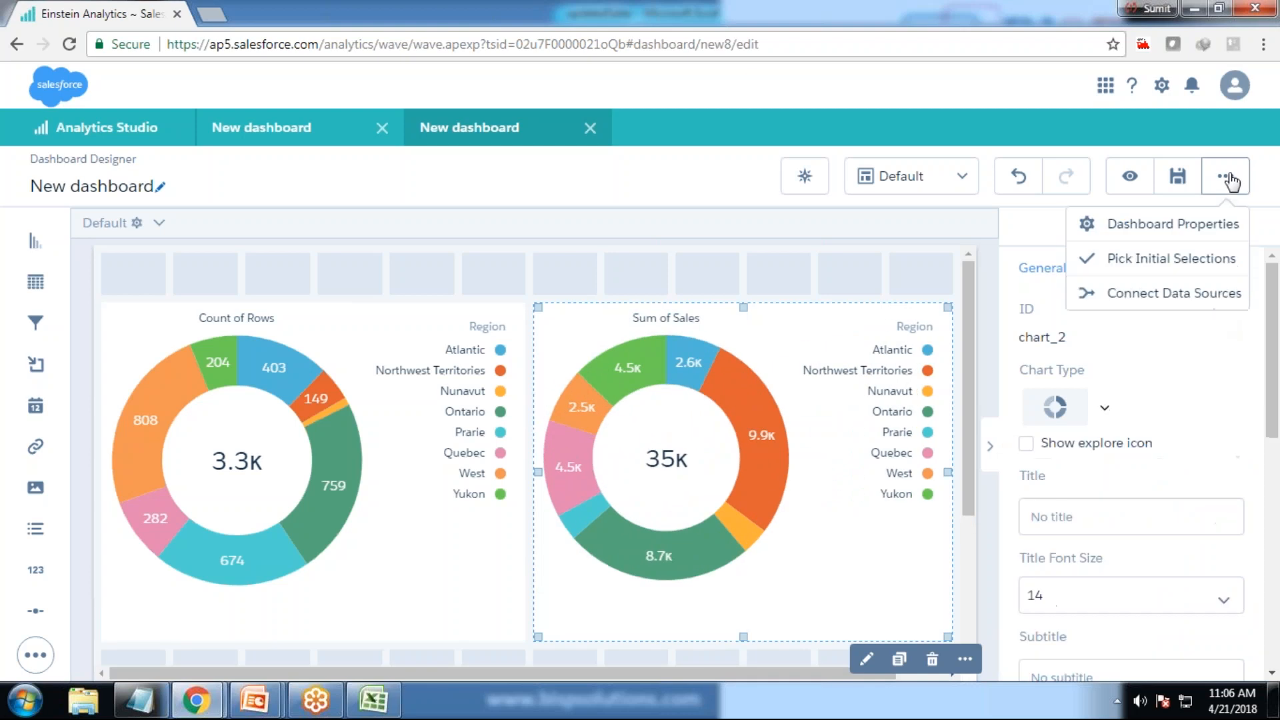
pyautogui.click(1159, 294)
pyautogui.click(686, 571)
pyautogui.click(534, 245)
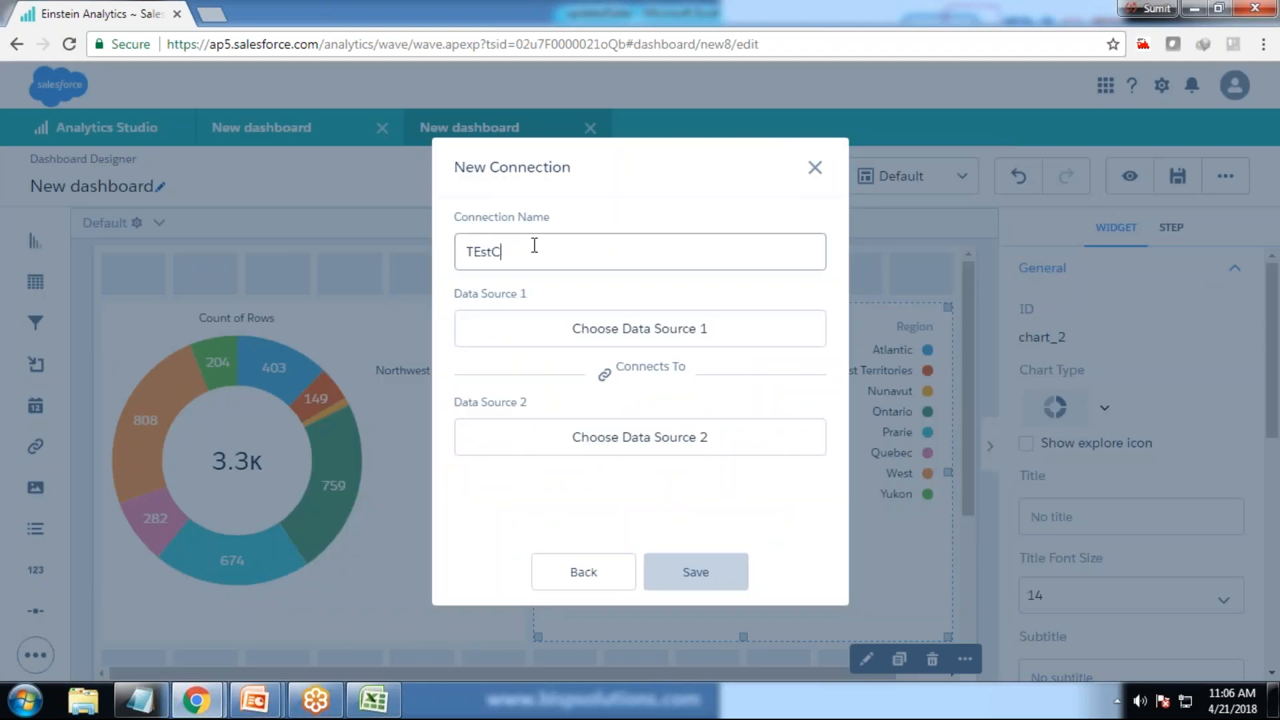
pyautogui.press('BackSpace')
pyautogui.press('BackSpace')
pyautogui.press('BackSpace')
pyautogui.write('ion')
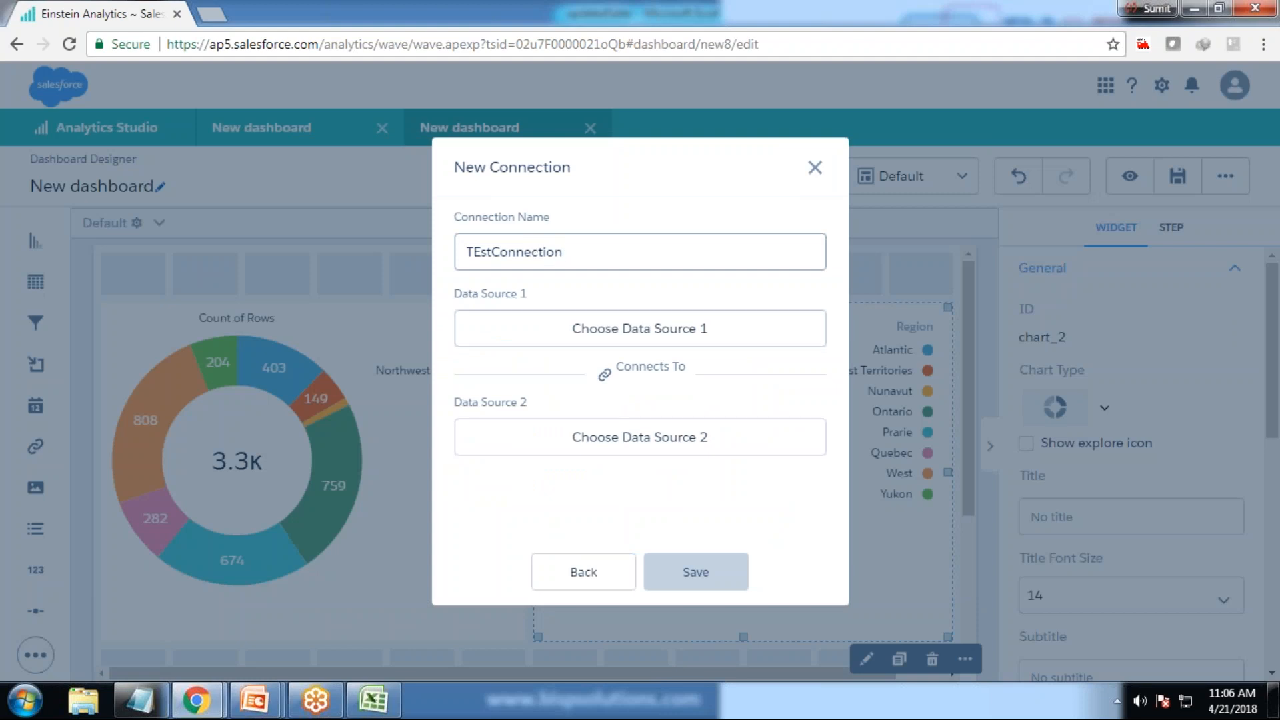
# Set the connection's first data source to the Region field of SalesDataSet.
pyautogui.click(626, 330)
pyautogui.click(535, 343)
pyautogui.write('Regio')
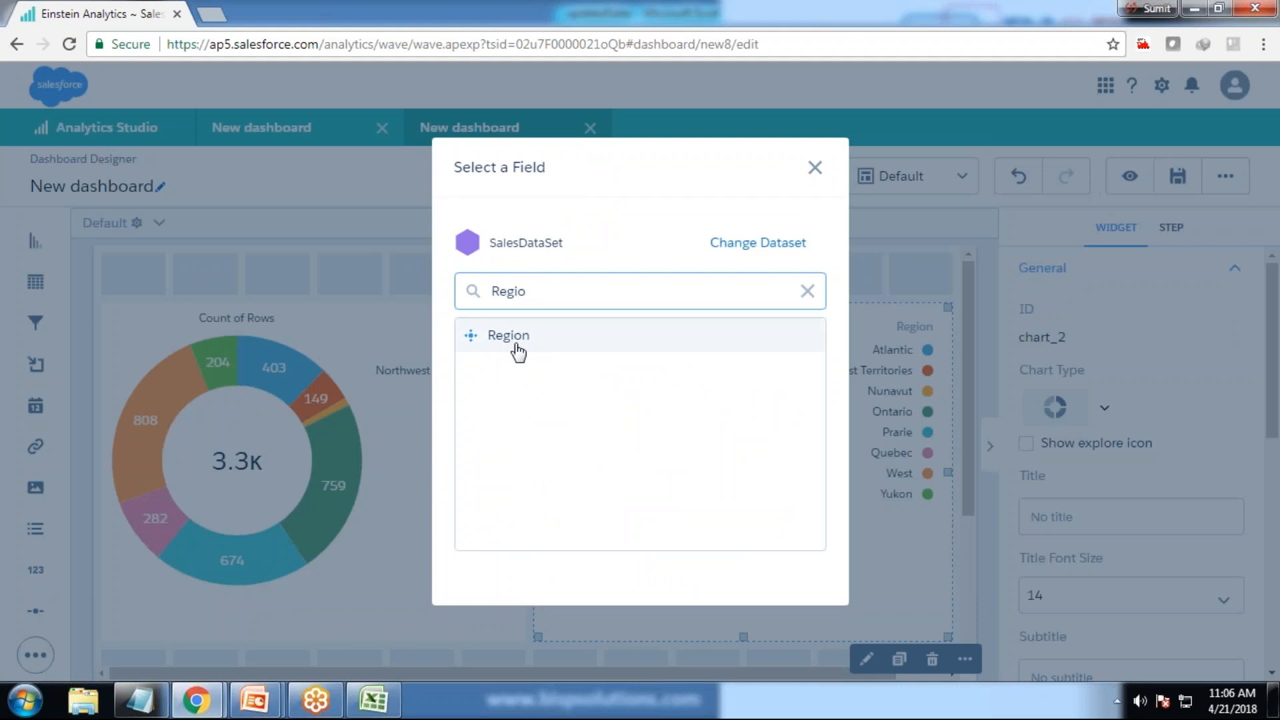
pyautogui.click(513, 342)
# Set the second data source to the Region field of updatedSales, save the connection, and return to the dashboard.
pyautogui.click(640, 542)
pyautogui.click(546, 385)
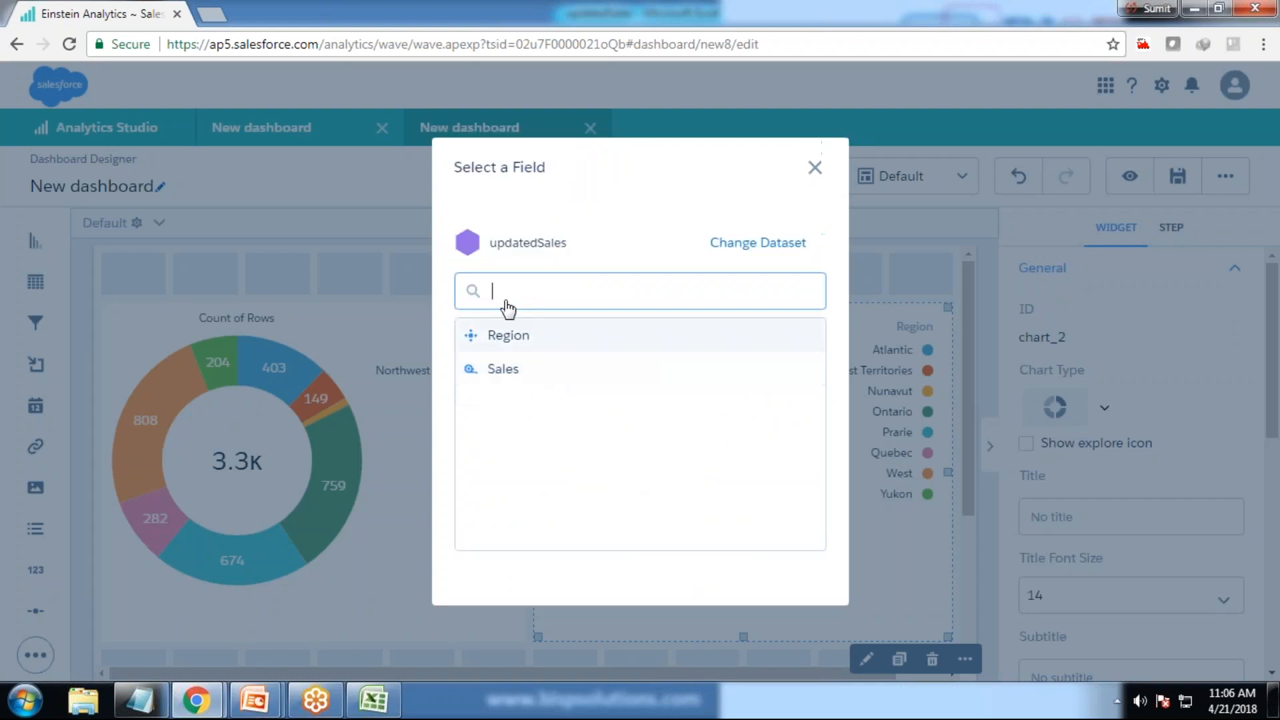
pyautogui.write('R')
pyautogui.click(496, 343)
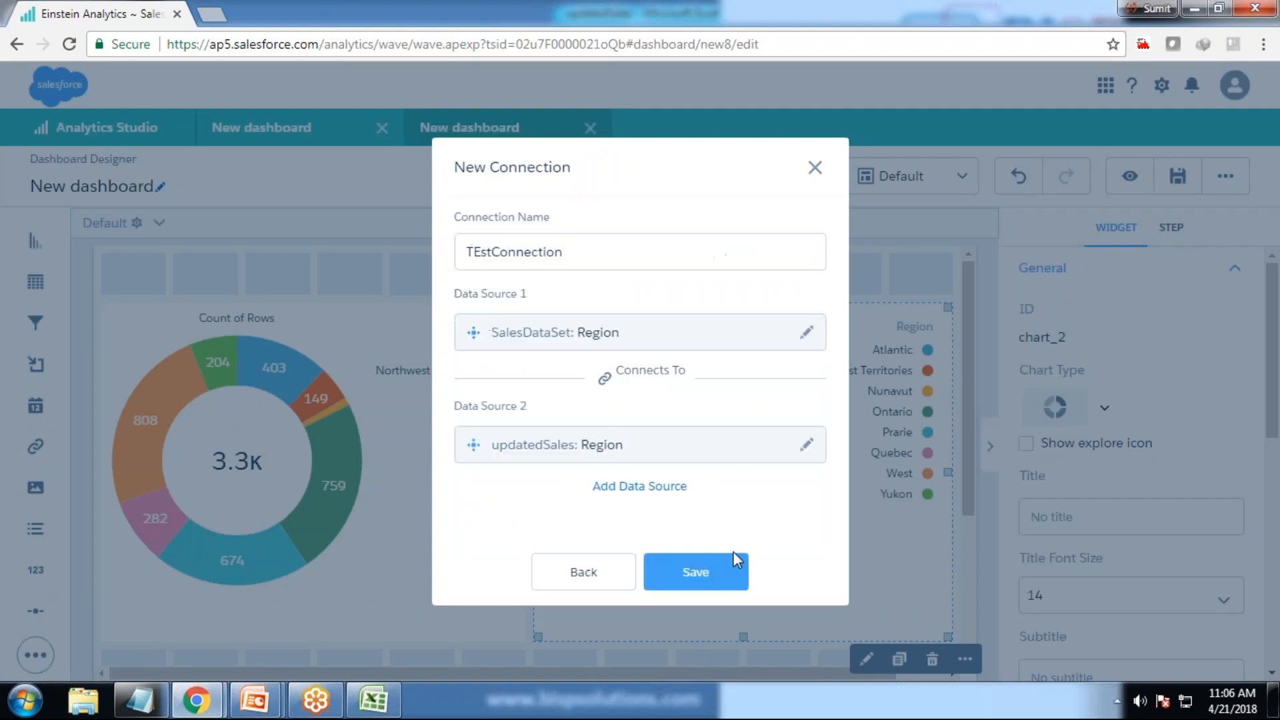
pyautogui.click(734, 560)
pyautogui.click(571, 577)
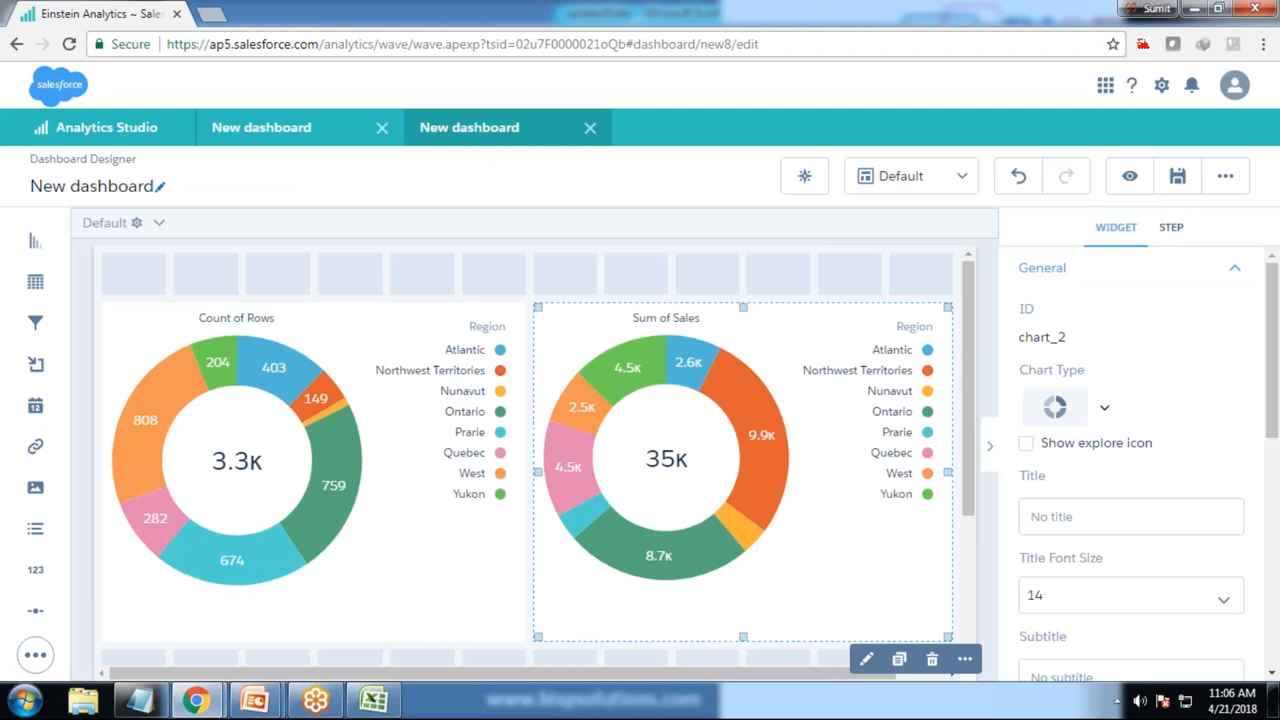
# Preview the dashboard and test cross-filtering by selecting and clearing Ontario in Count of Rows and West in Sum of Sales.
pyautogui.click(1129, 175)
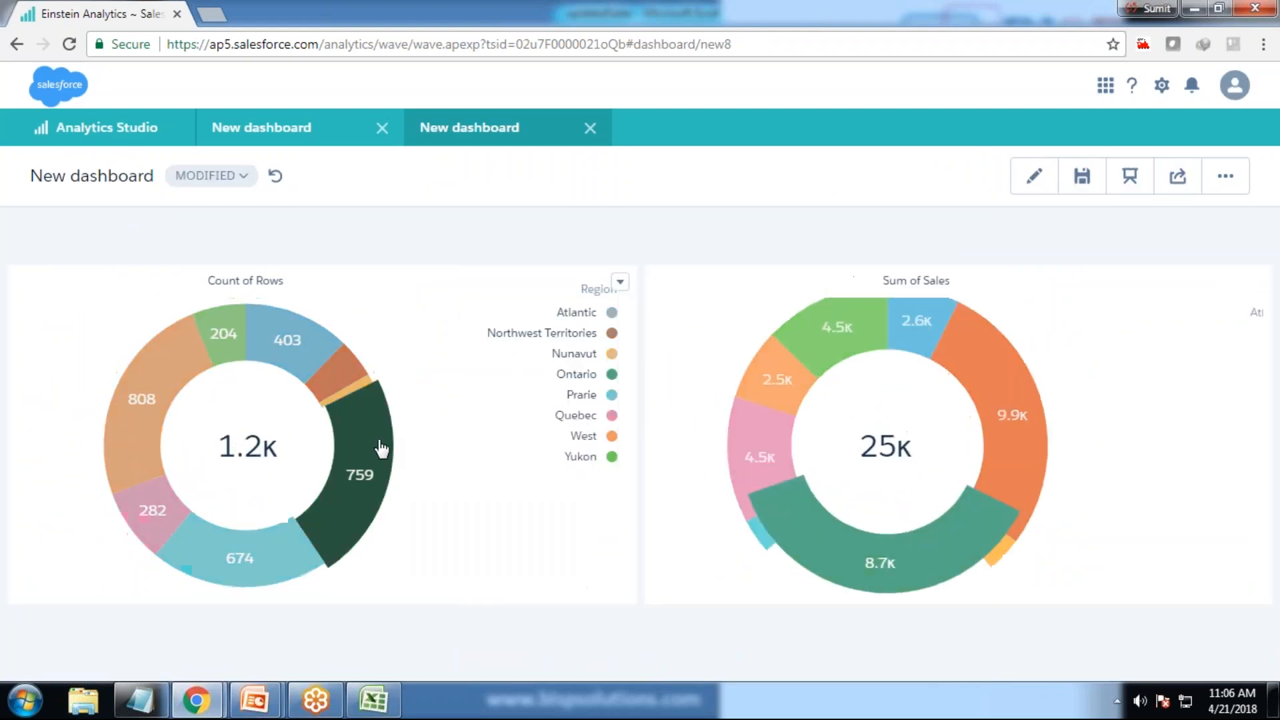
pyautogui.click(380, 447)
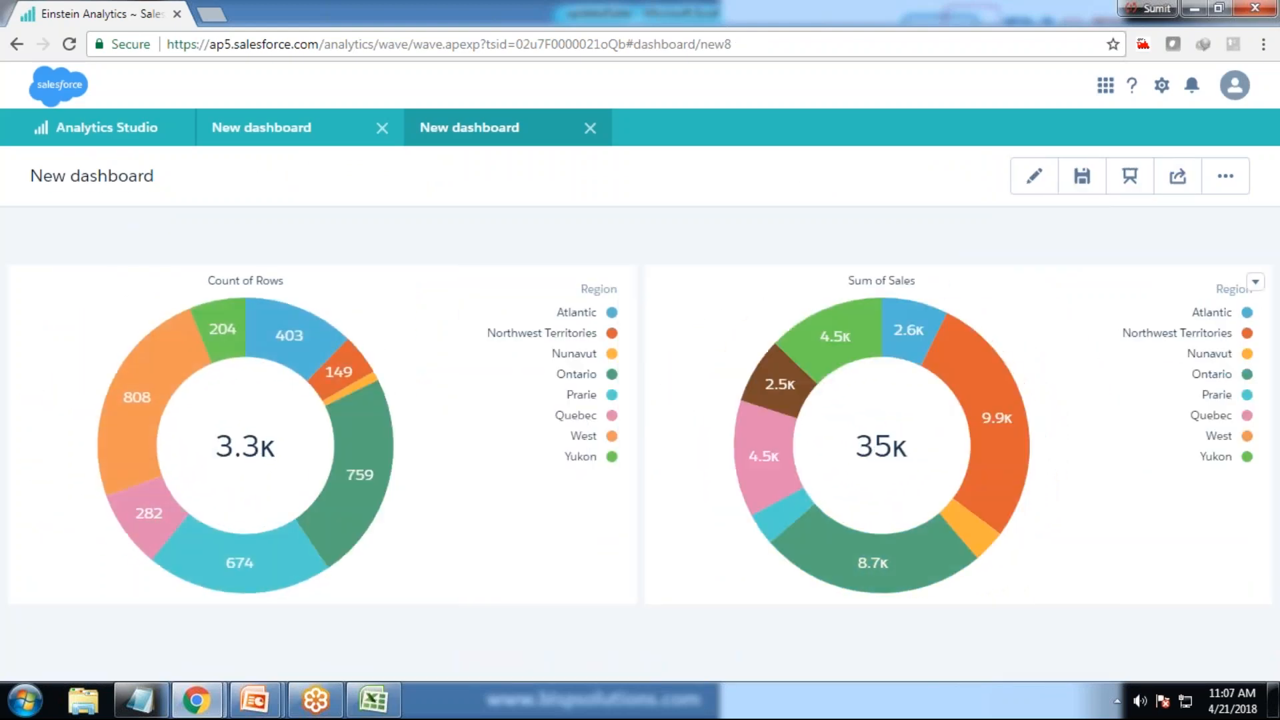
pyautogui.click(773, 373)
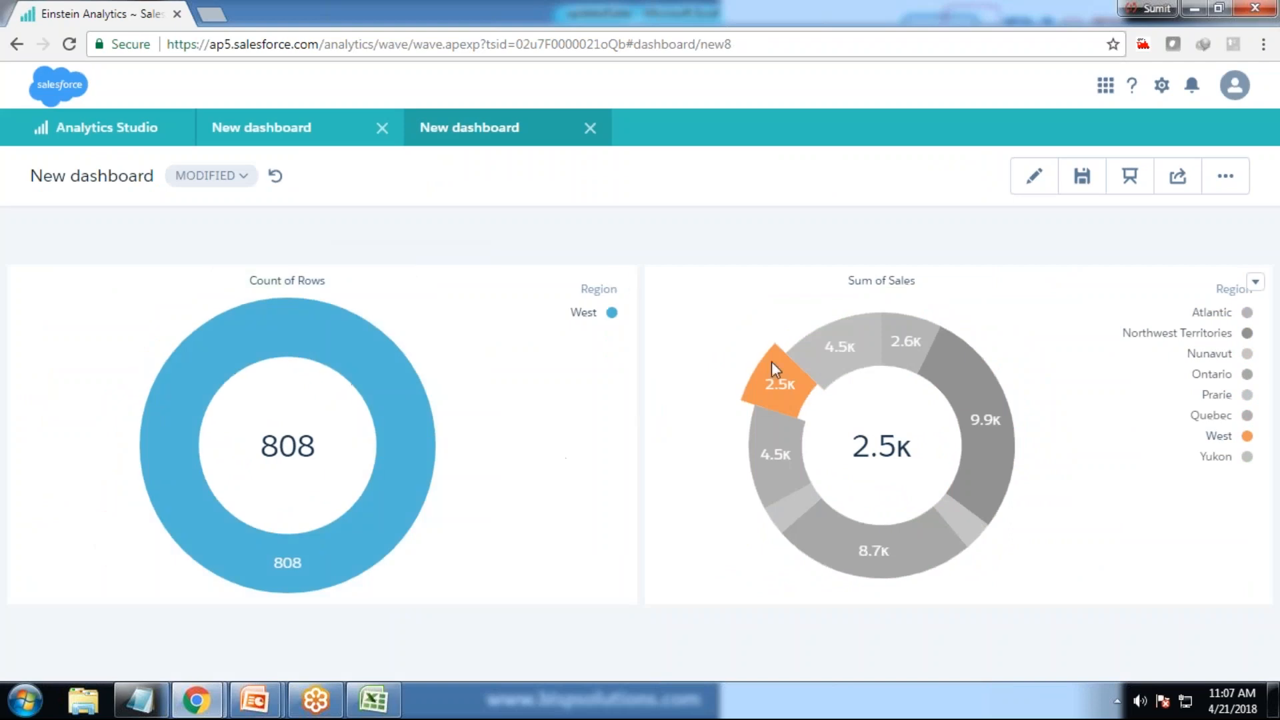
pyautogui.click(770, 361)
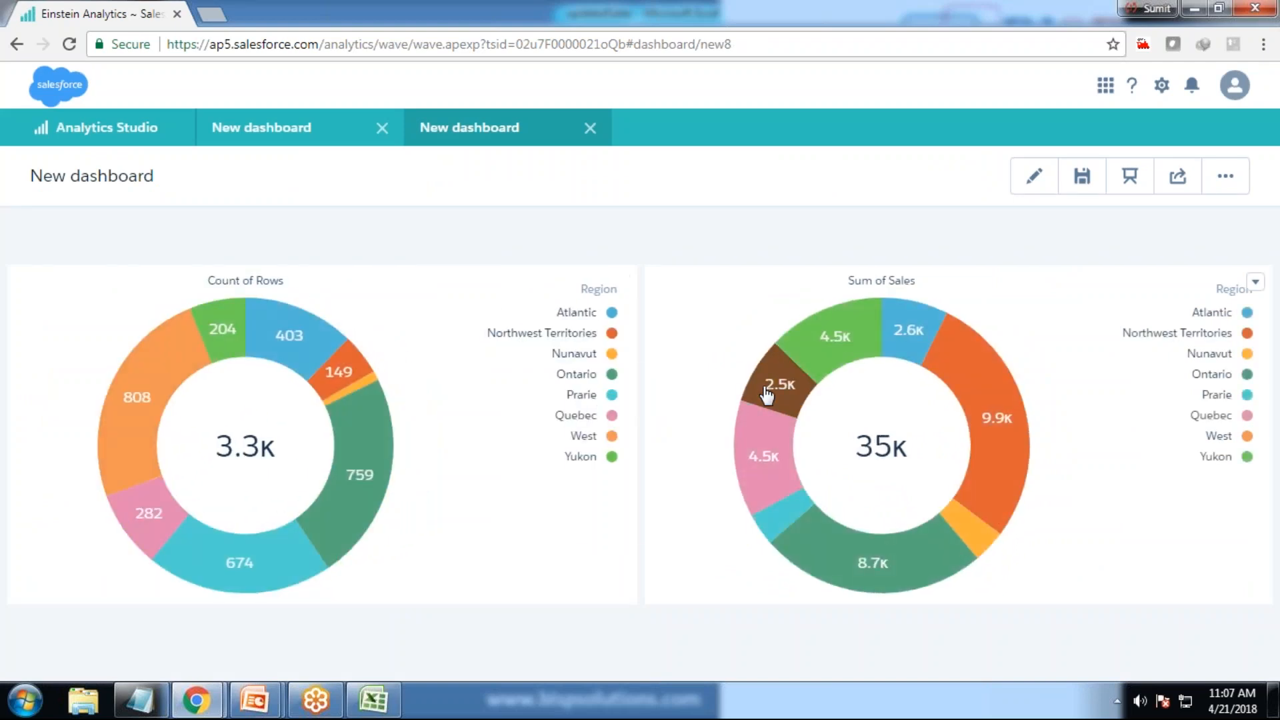
pyautogui.moveTo(766, 393)
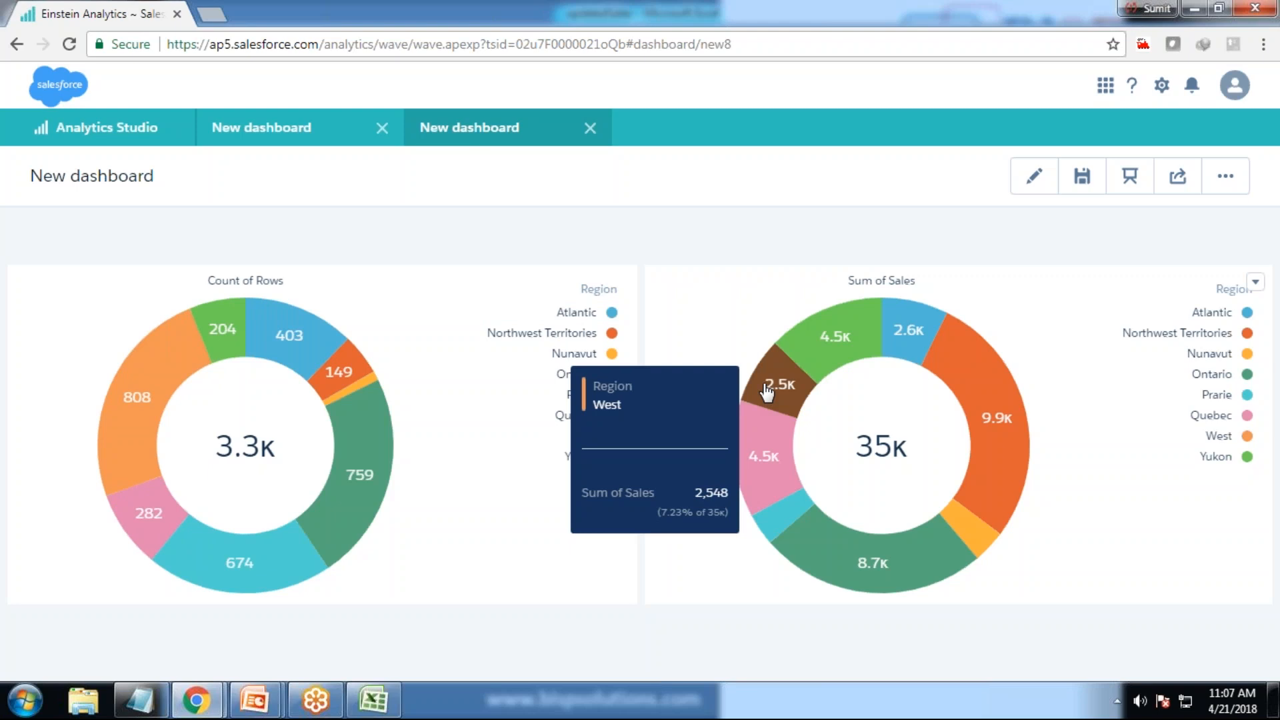